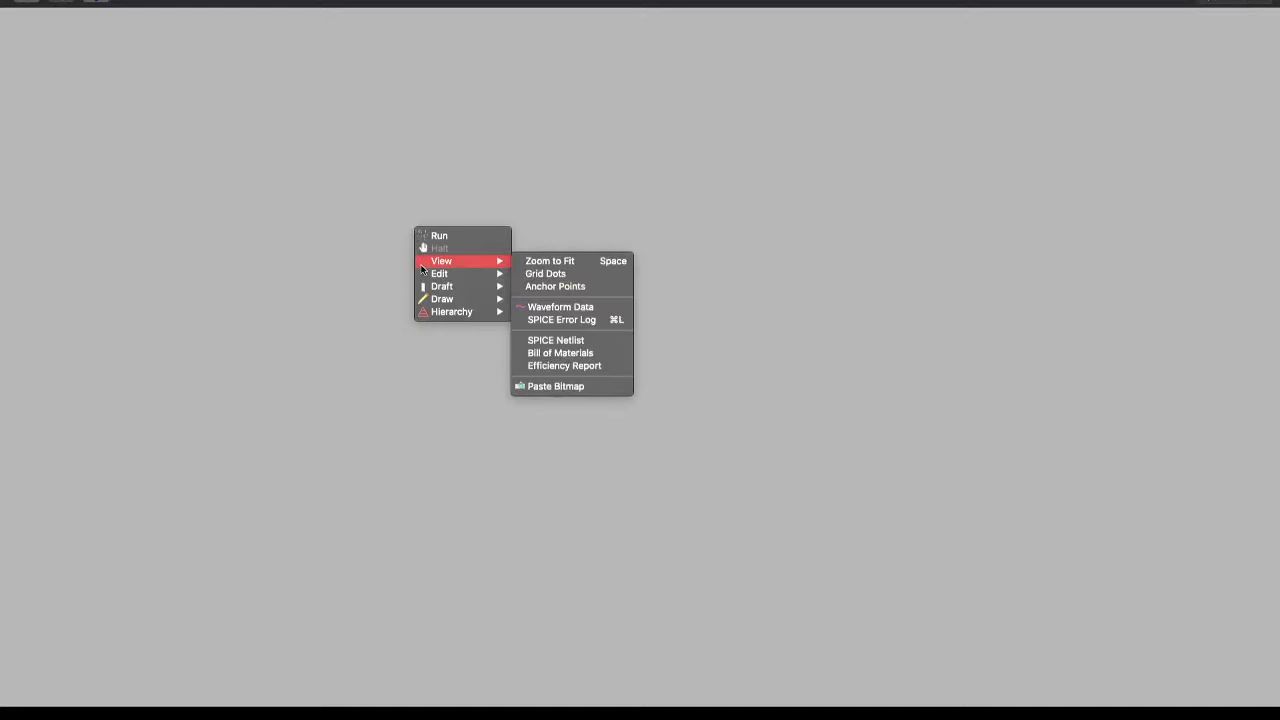
Step: Place a bipolar NPN transistor (npn symbol) in the upper middle area of the empty schematic
mouse_move(491, 272)
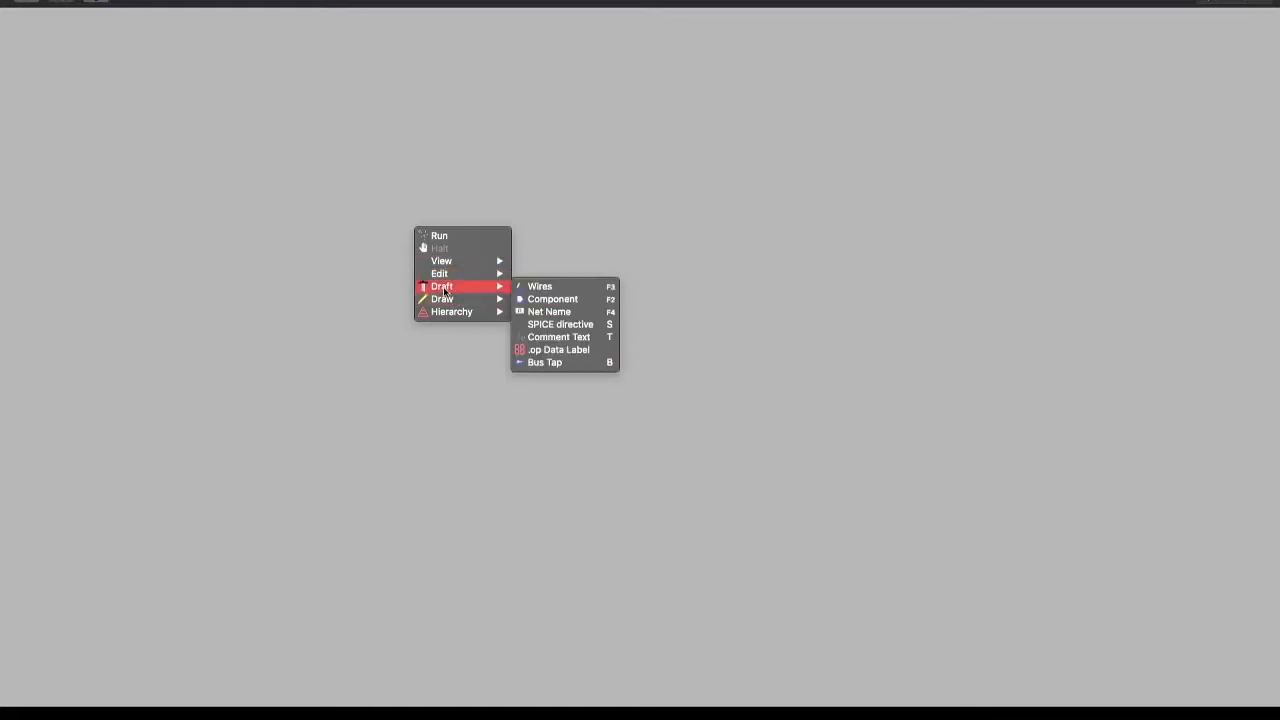
click(568, 301)
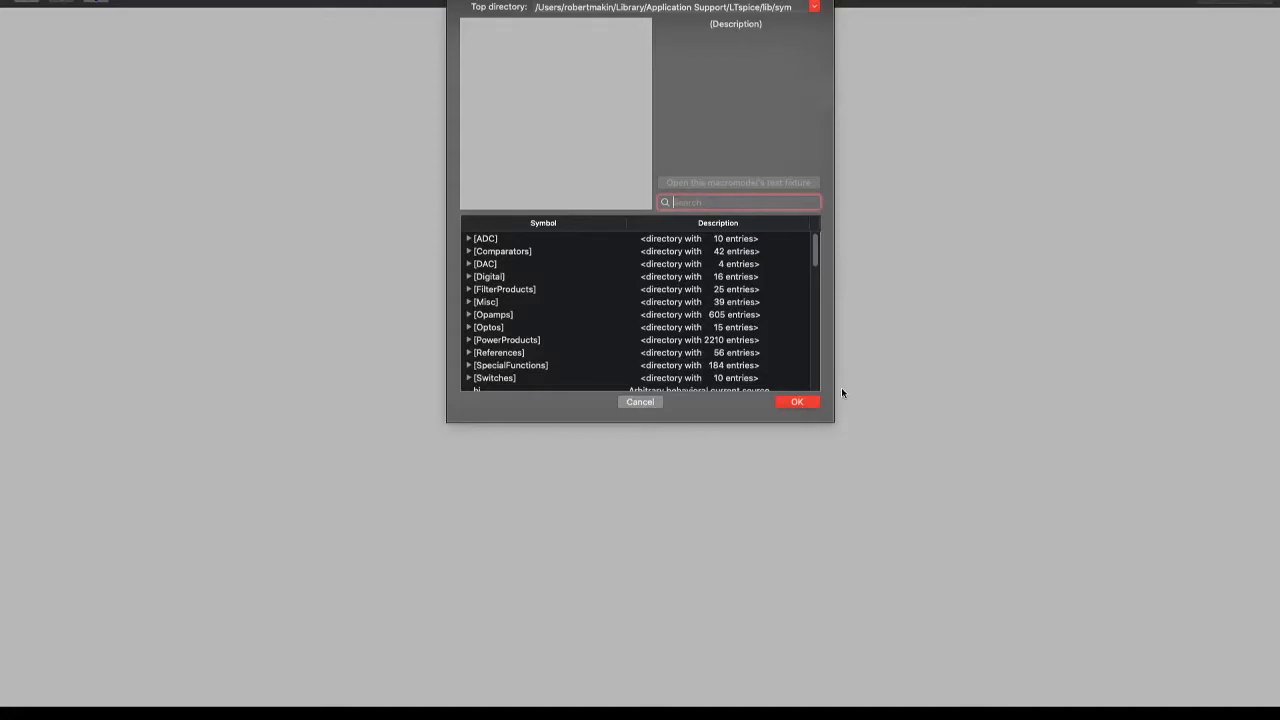
text(pnp)
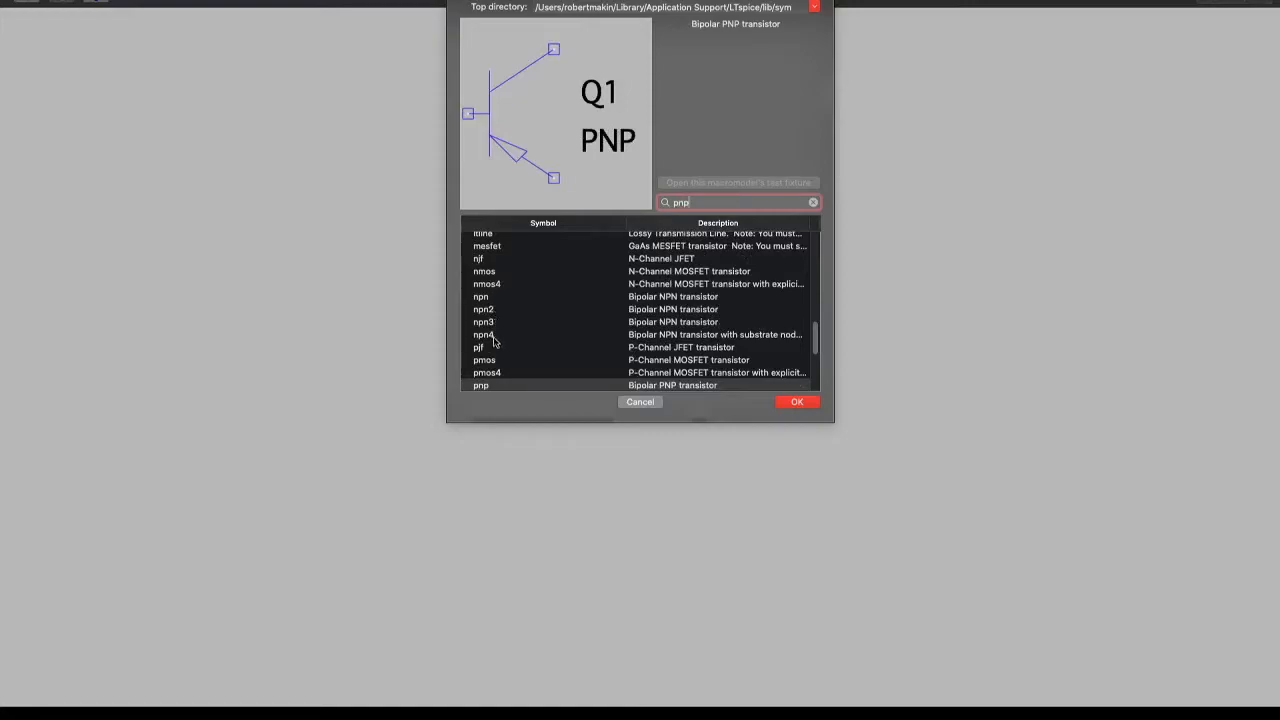
scroll(493, 345, down, 1)
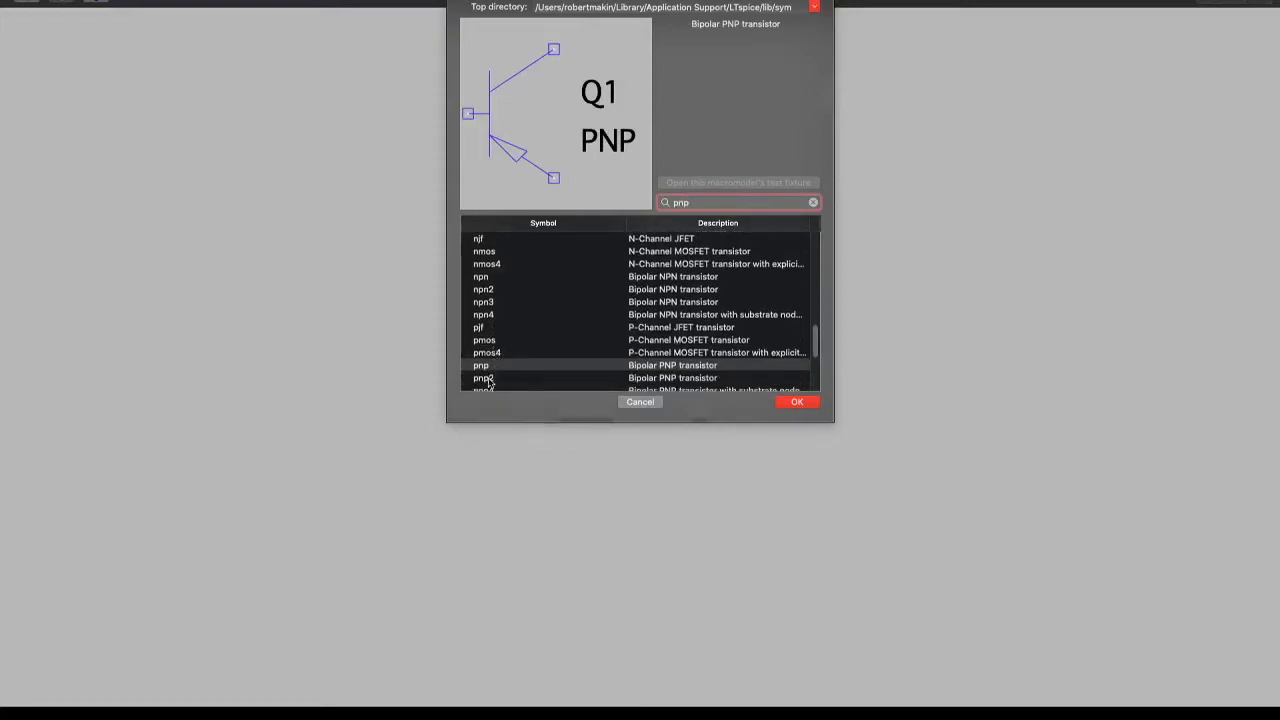
scroll(510, 315, up, 1)
click(493, 303)
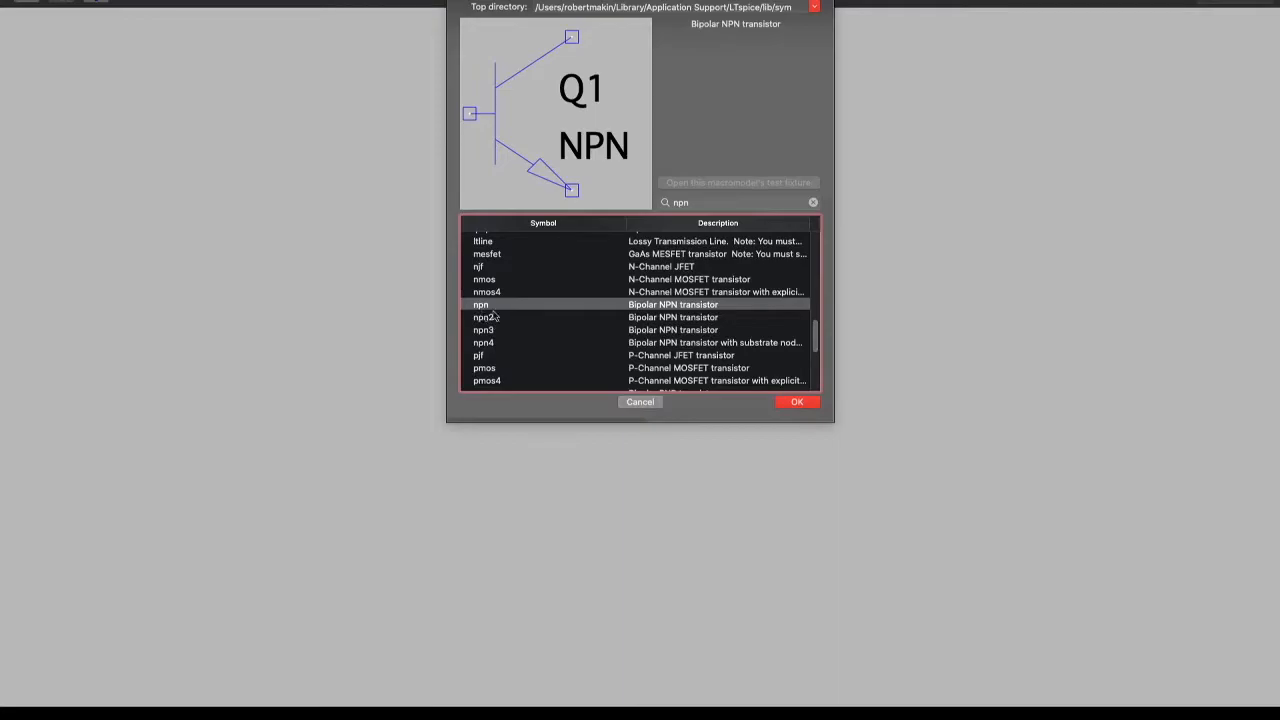
click(796, 402)
click(473, 236)
key(Escape)
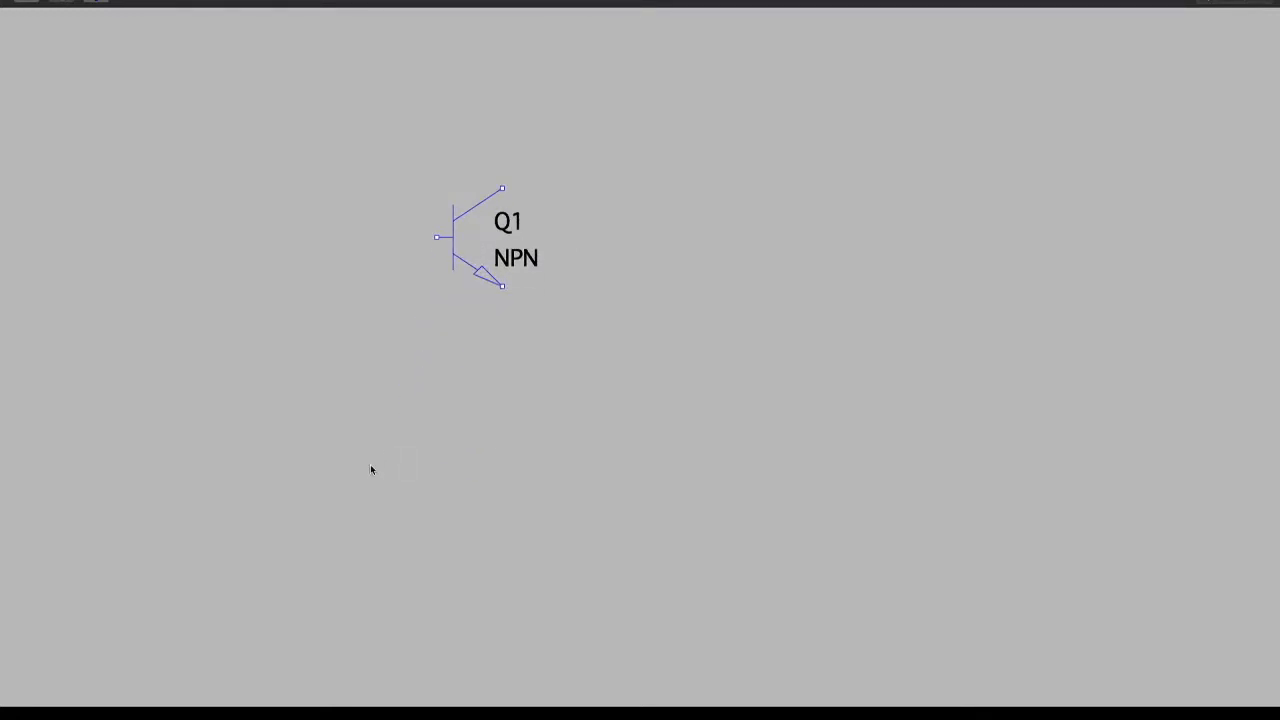
Step: Set the value of transistor Q1 to 3904
right_click(513, 262)
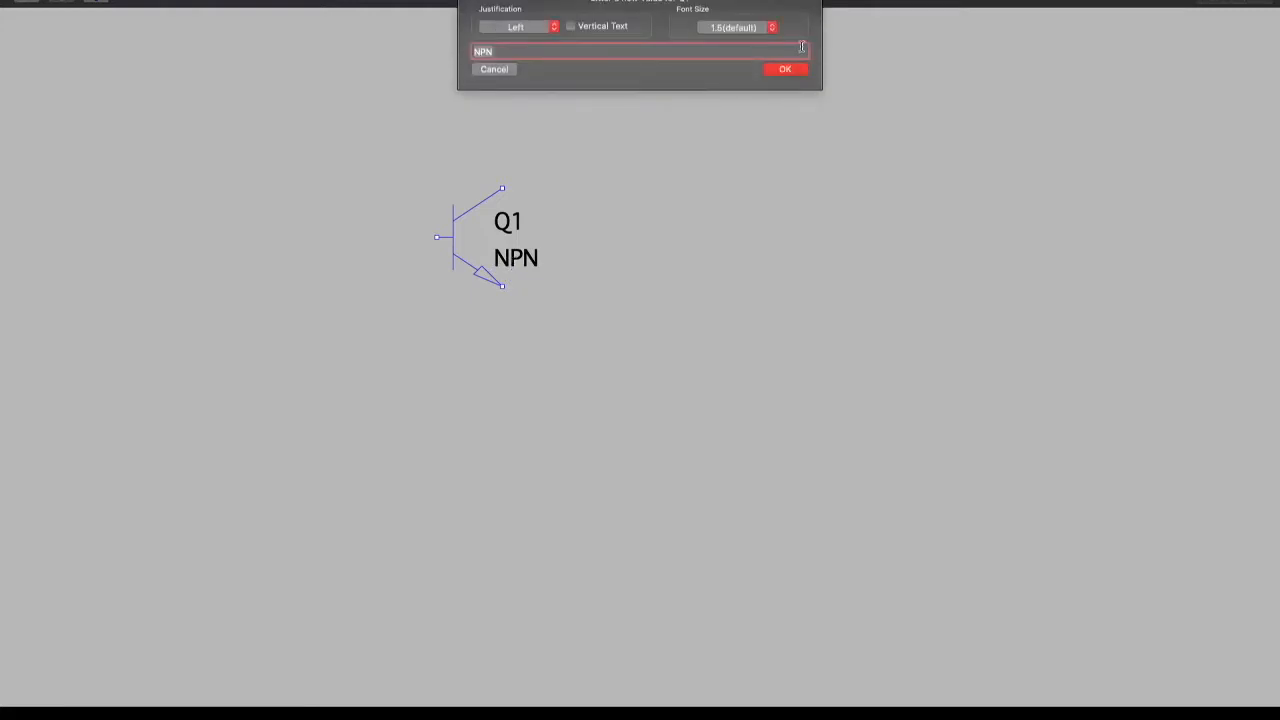
key(Return)
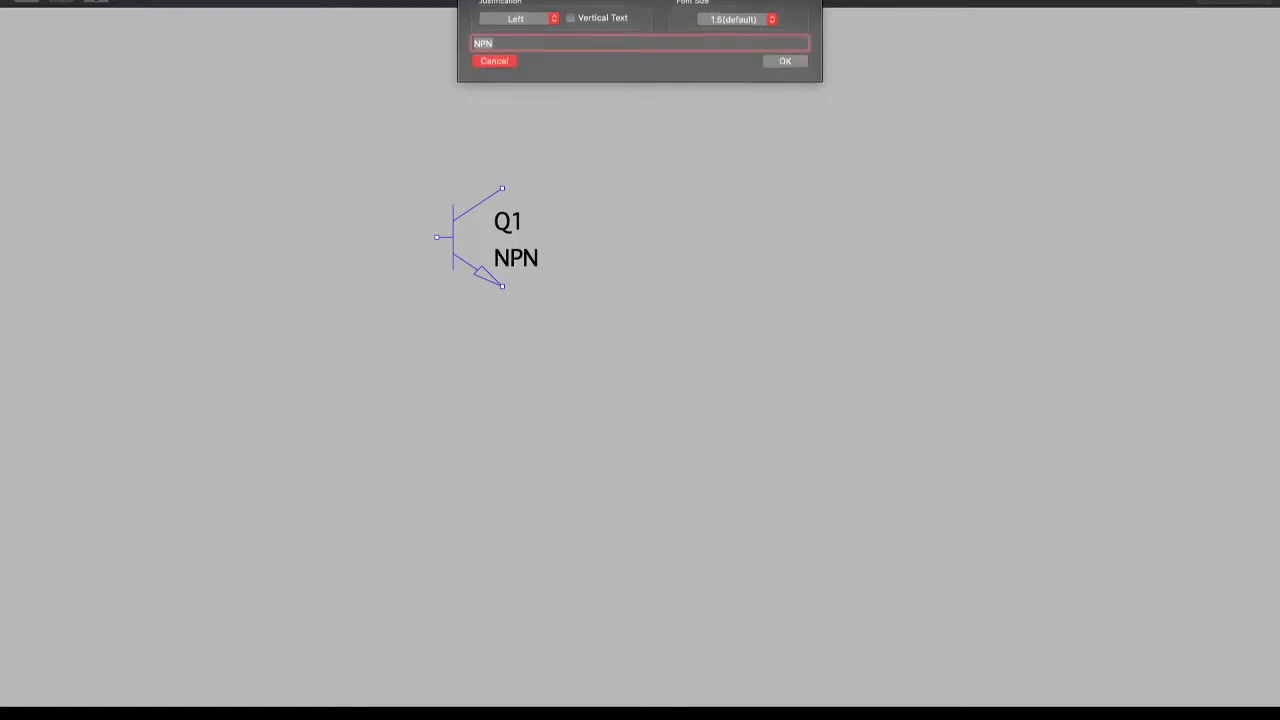
right_click(528, 259)
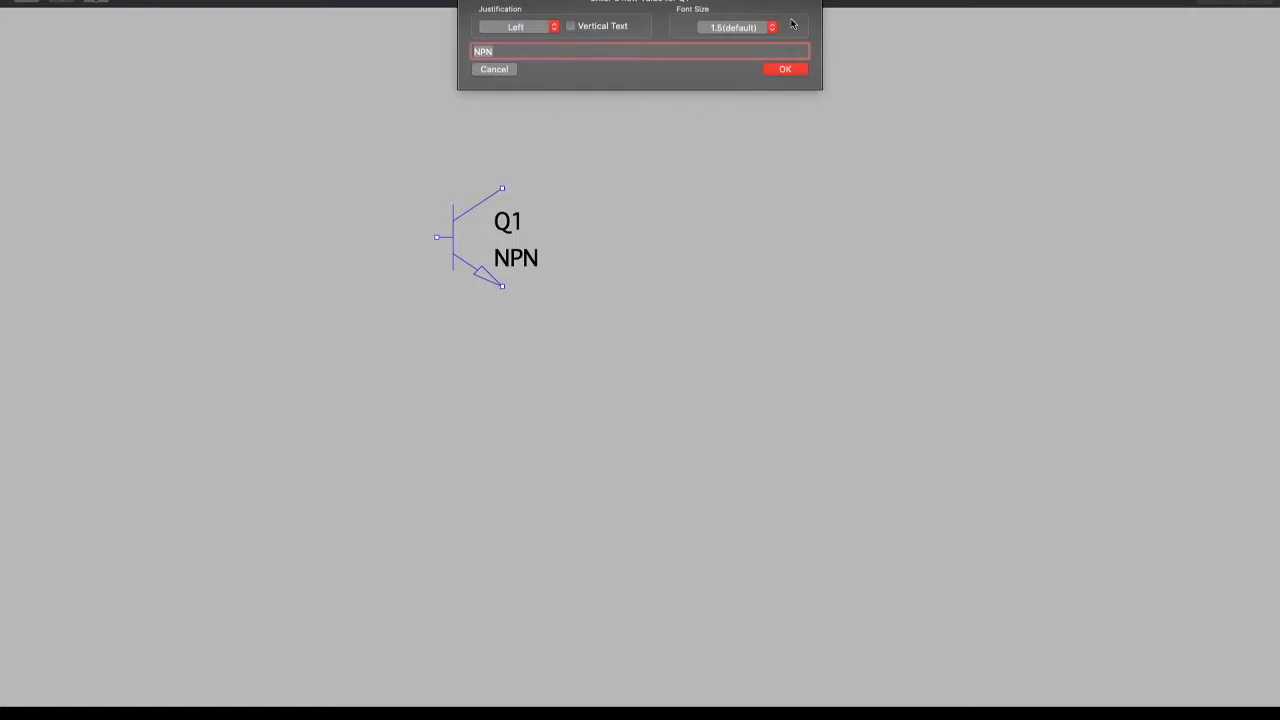
text(s904)
key(Return)
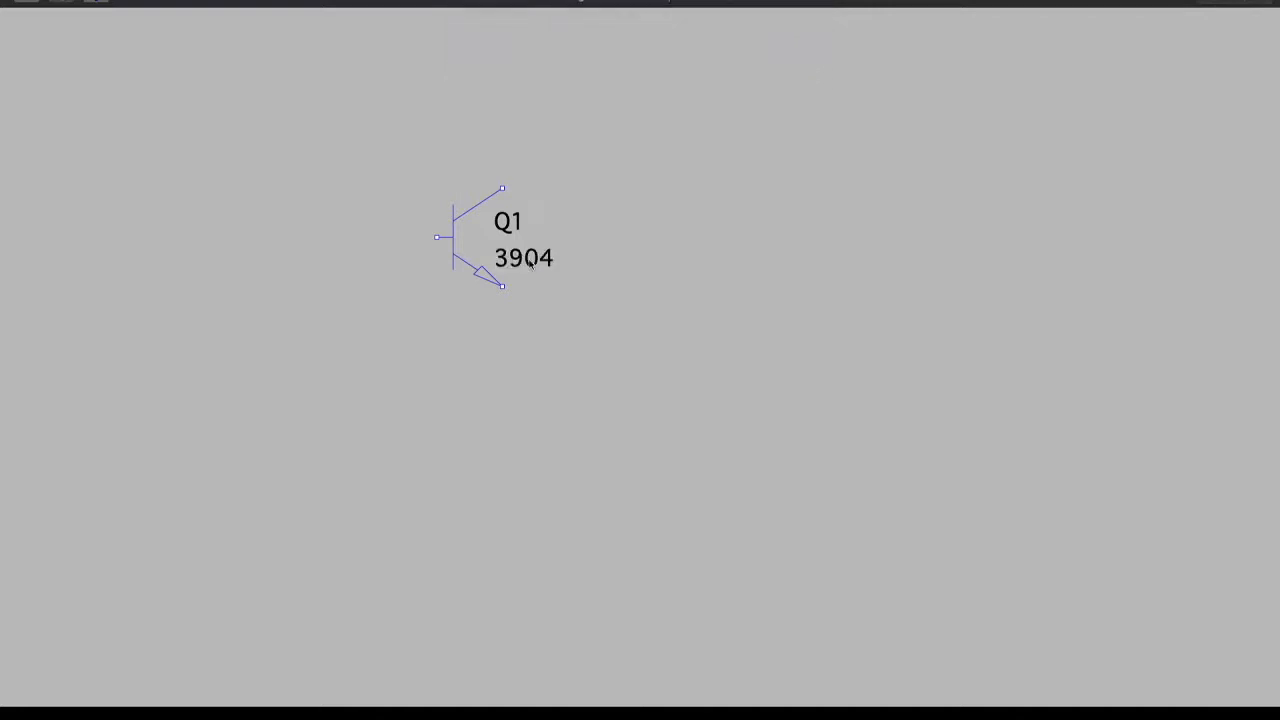
Step: Add the SPICE directive ".model 3904 NPN (Is=6.734f Xti=3 Eg=1.11 Vaf=74.03 Bf=416.4 Ne=1.259 Ise=6.734 Ikf=66.78m … Rb=10)" well below the transistor
right_click(224, 509)
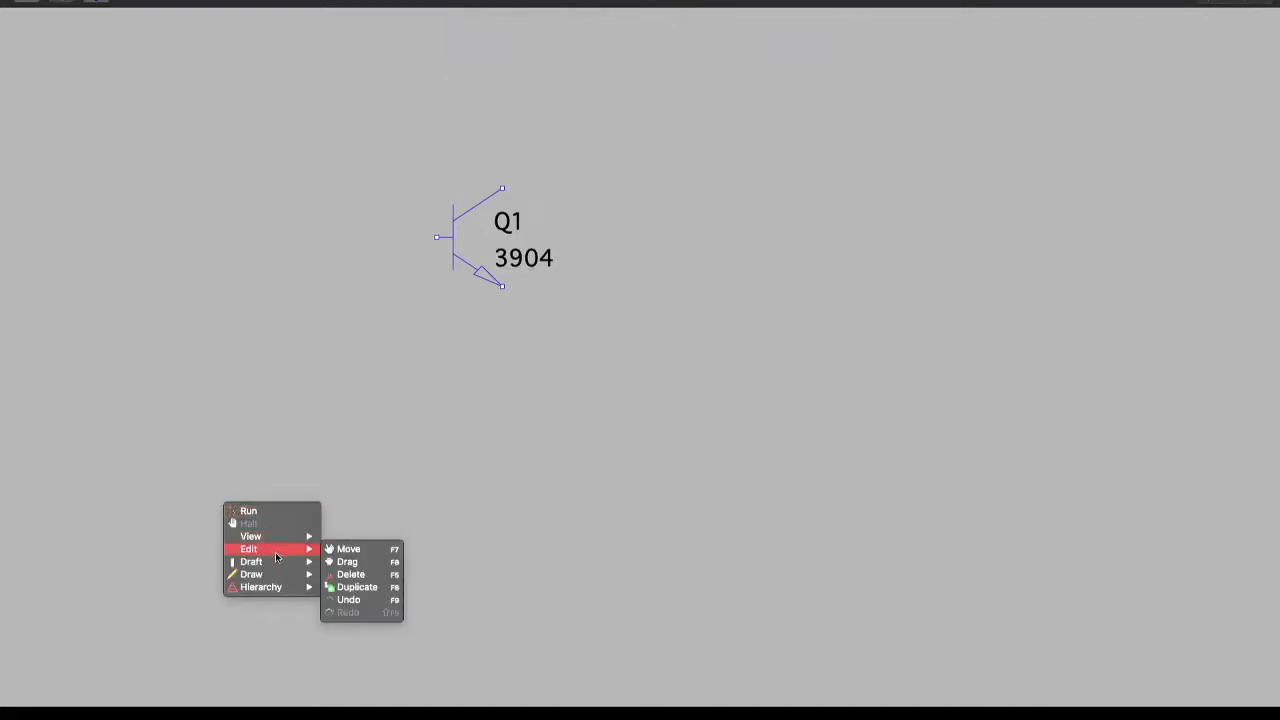
mouse_move(276, 562)
mouse_move(263, 540)
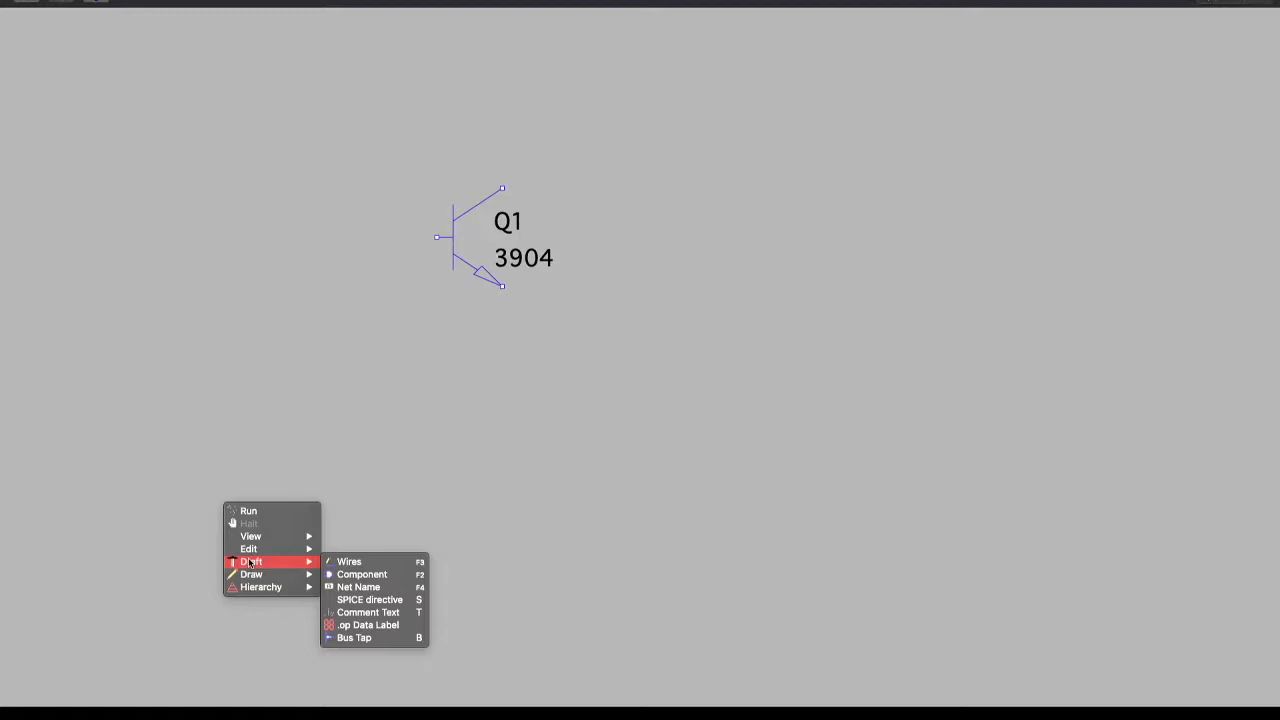
click(373, 601)
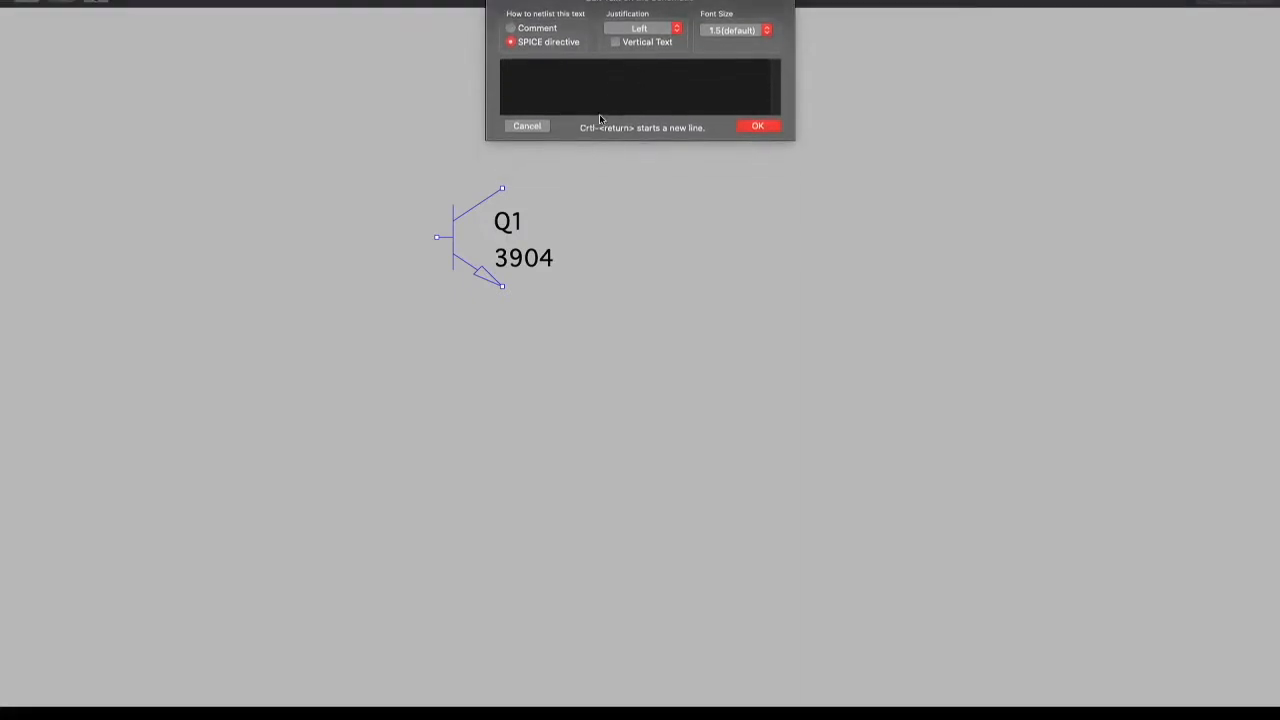
text(.model 3904 NPN (Is=6.734f Xti=3 Eg=1.11 Vaf=74.03 Bf=416.4 Ne=1.259 Ise=6.734 Ikf=66.78m Xtb=1.5 Br=.7371 Nc=2 +Isc=0 Ikr=0 Rc=1 Cjc=3.638p Mjc=.3085 Vjc=.75 Fc=.5 Cje=4.493p Mje=.2593 Vje=.75 Tr=239.5n Tf=301.2p +Itf=.4 Vtf=4 Xtf=2 Rb=10))
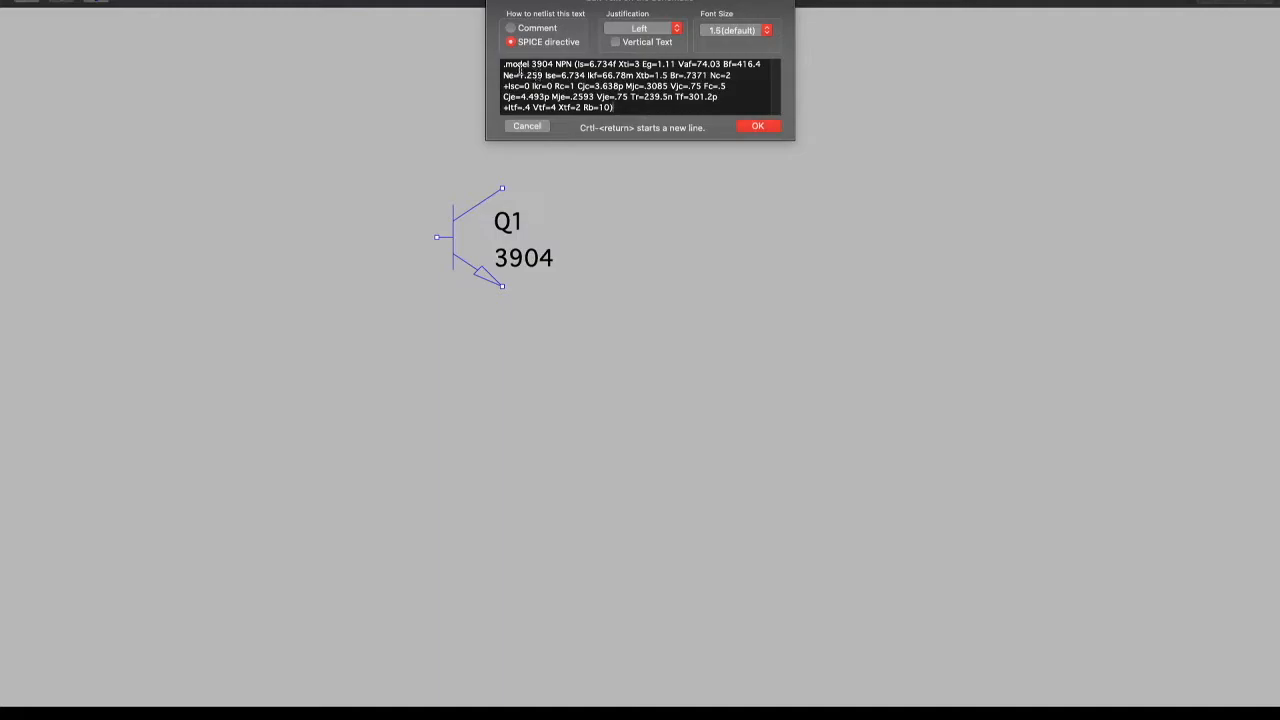
click(573, 65)
click(747, 128)
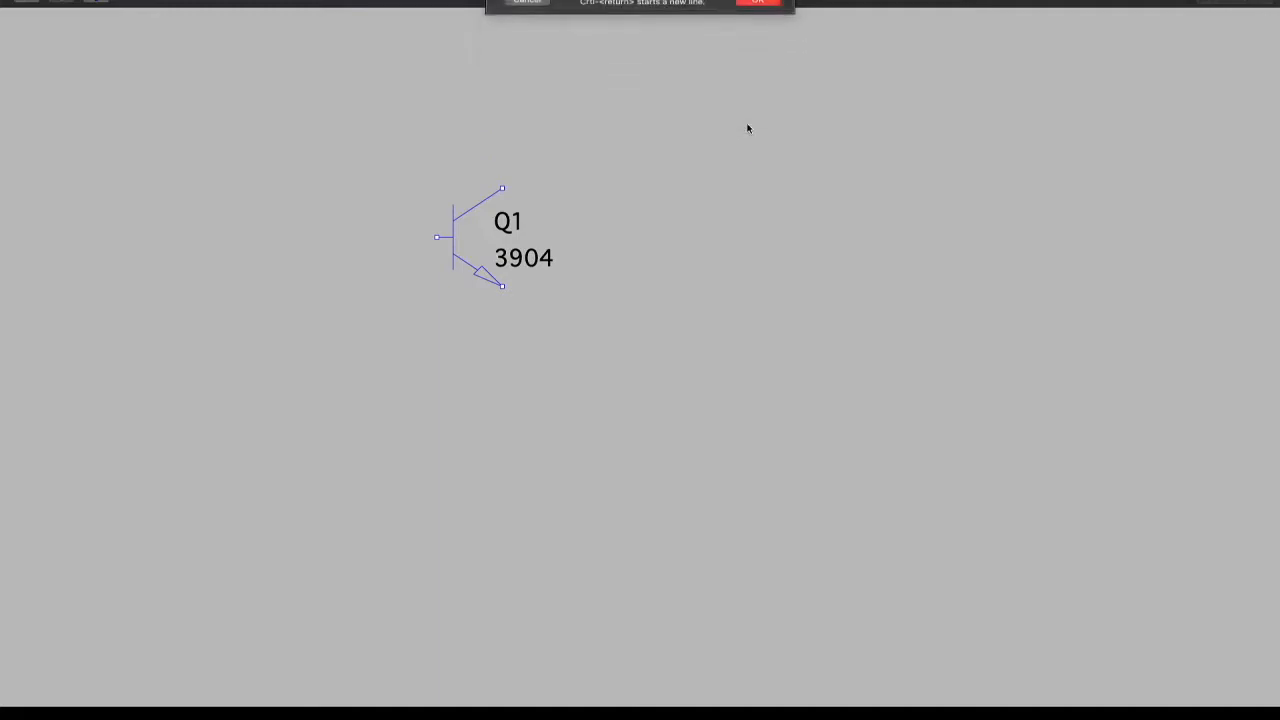
click(54, 620)
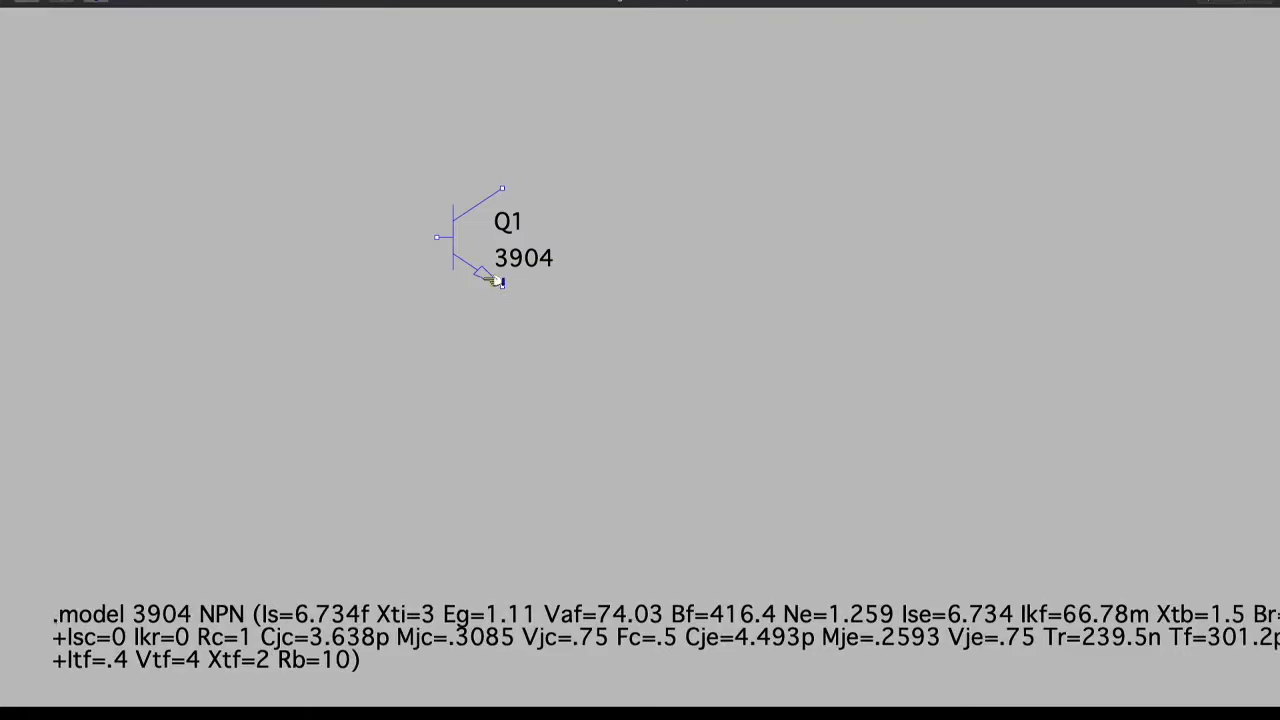
Step: Place three resistors (res): one on the transistor's emitter, one left of its base and one above its collector
right_click(289, 229)
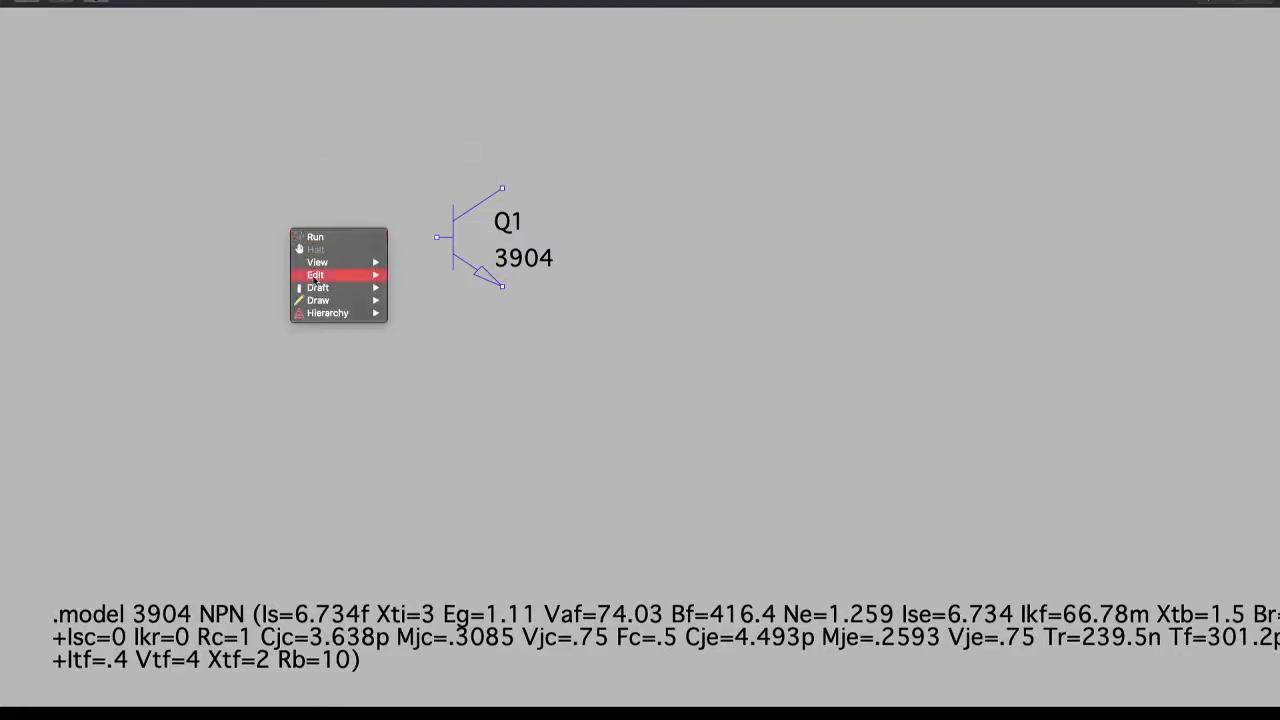
mouse_move(318, 288)
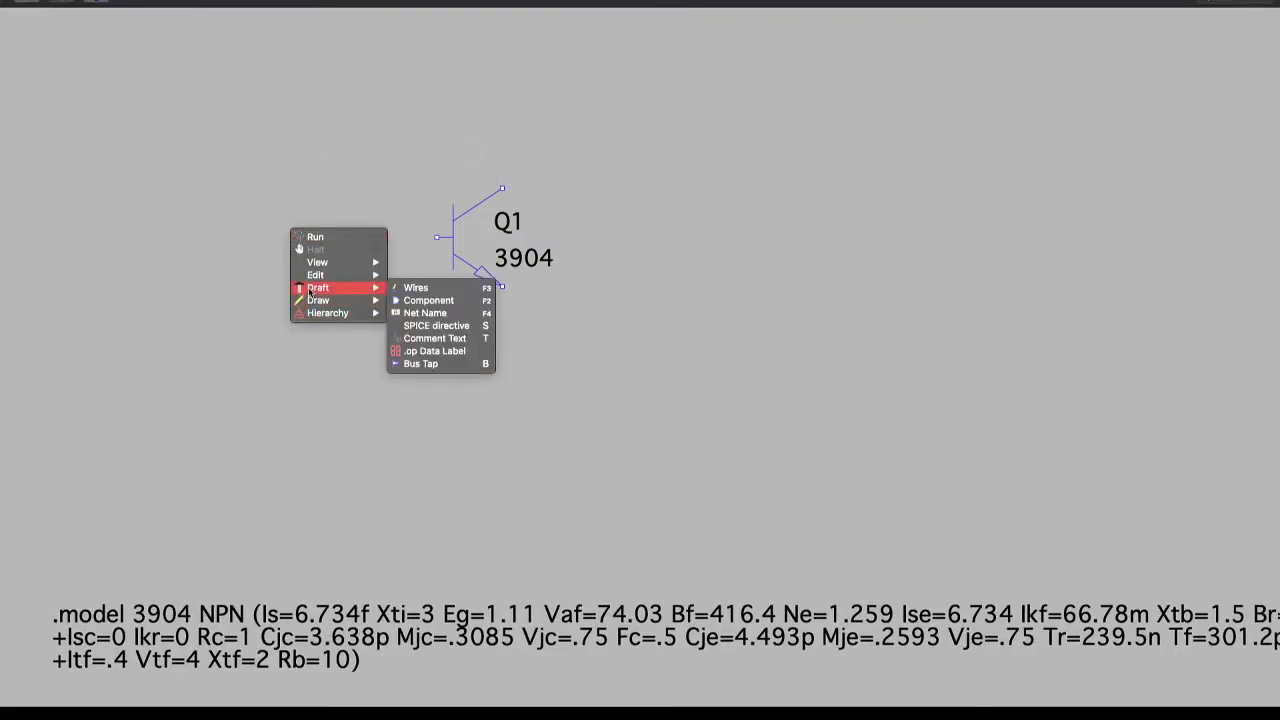
click(441, 300)
text(res)
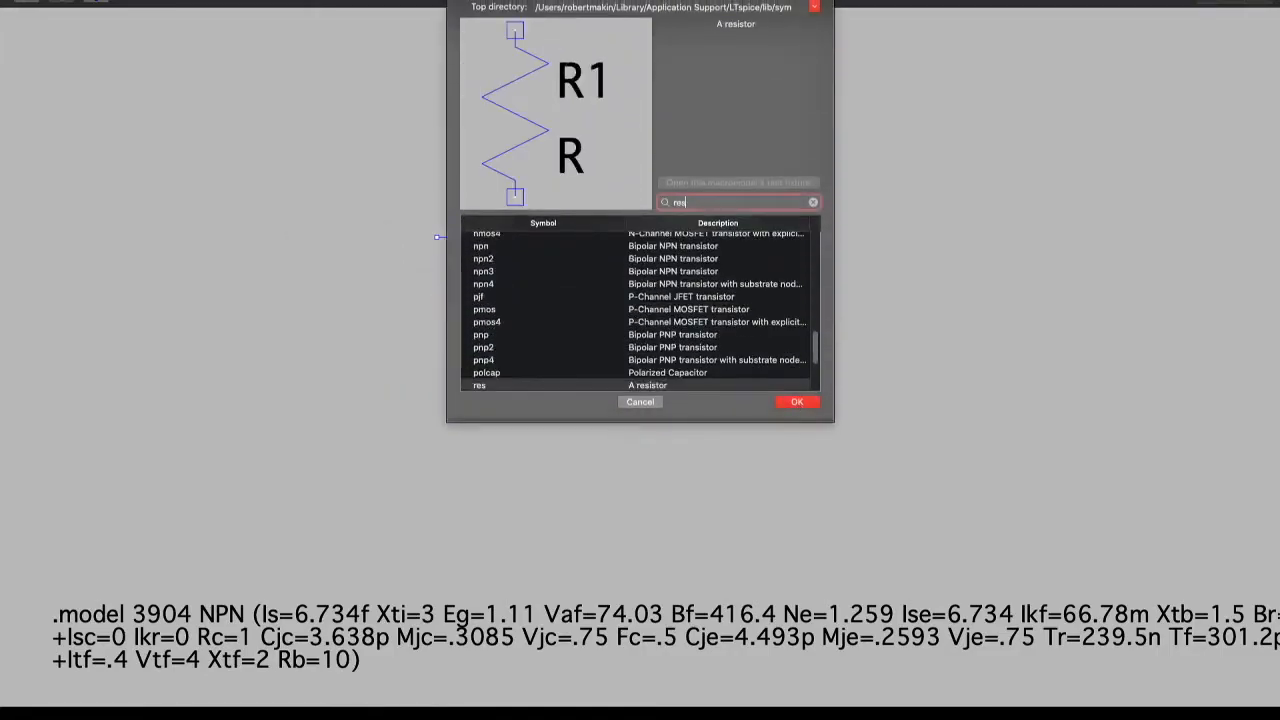
key(Return)
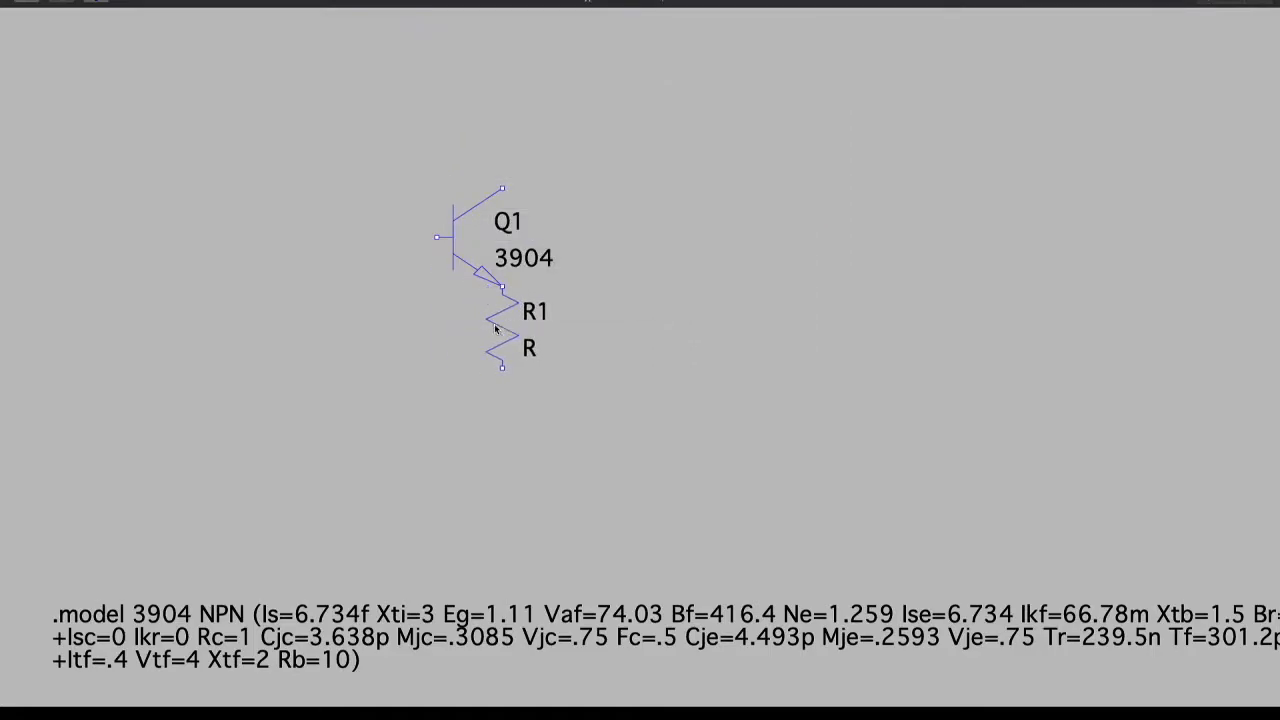
click(496, 328)
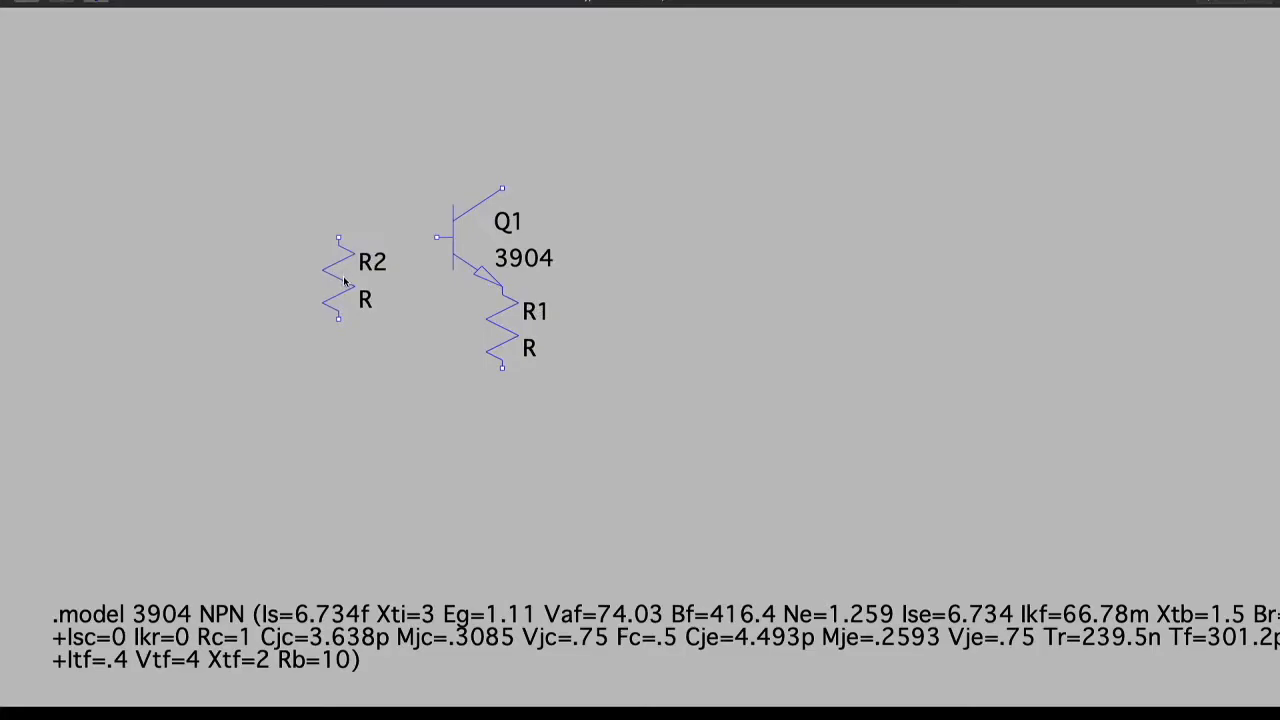
click(344, 298)
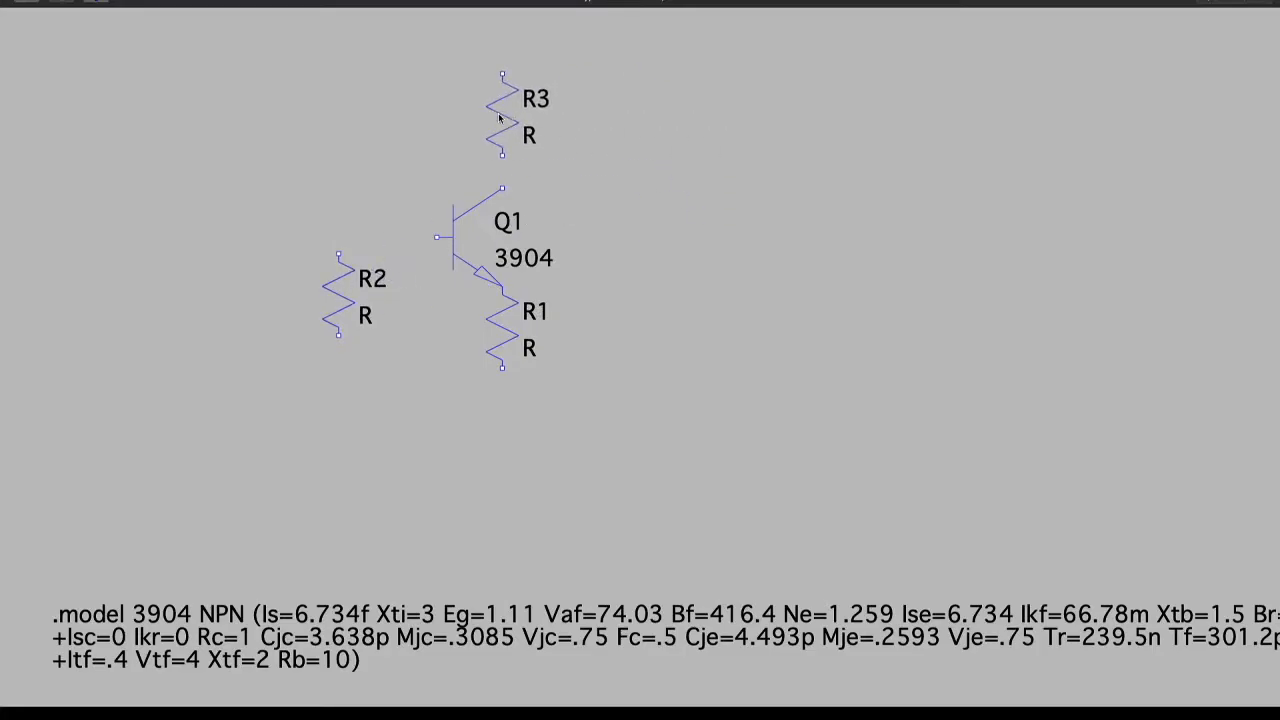
click(500, 117)
right_click(576, 187)
Step: Place two voltage sources, one below the base resistor R2 and one to the right of the collector resistor R3
right_click(590, 234)
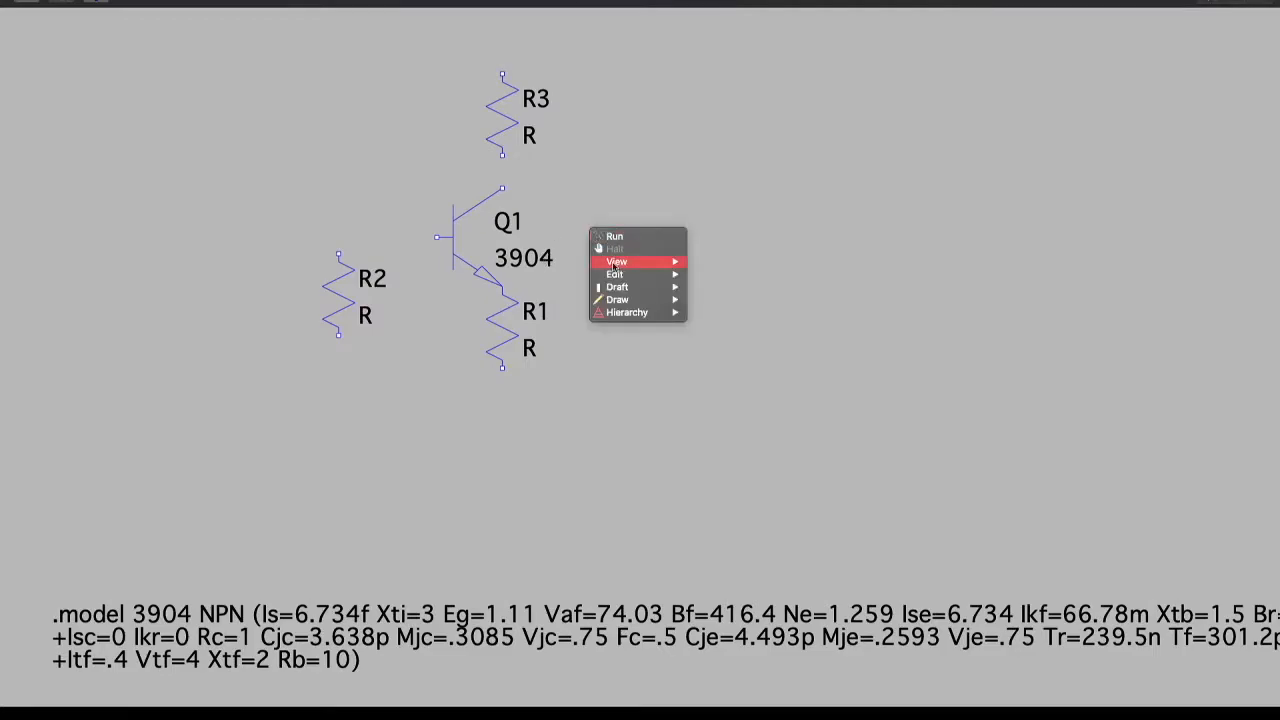
mouse_move(606, 299)
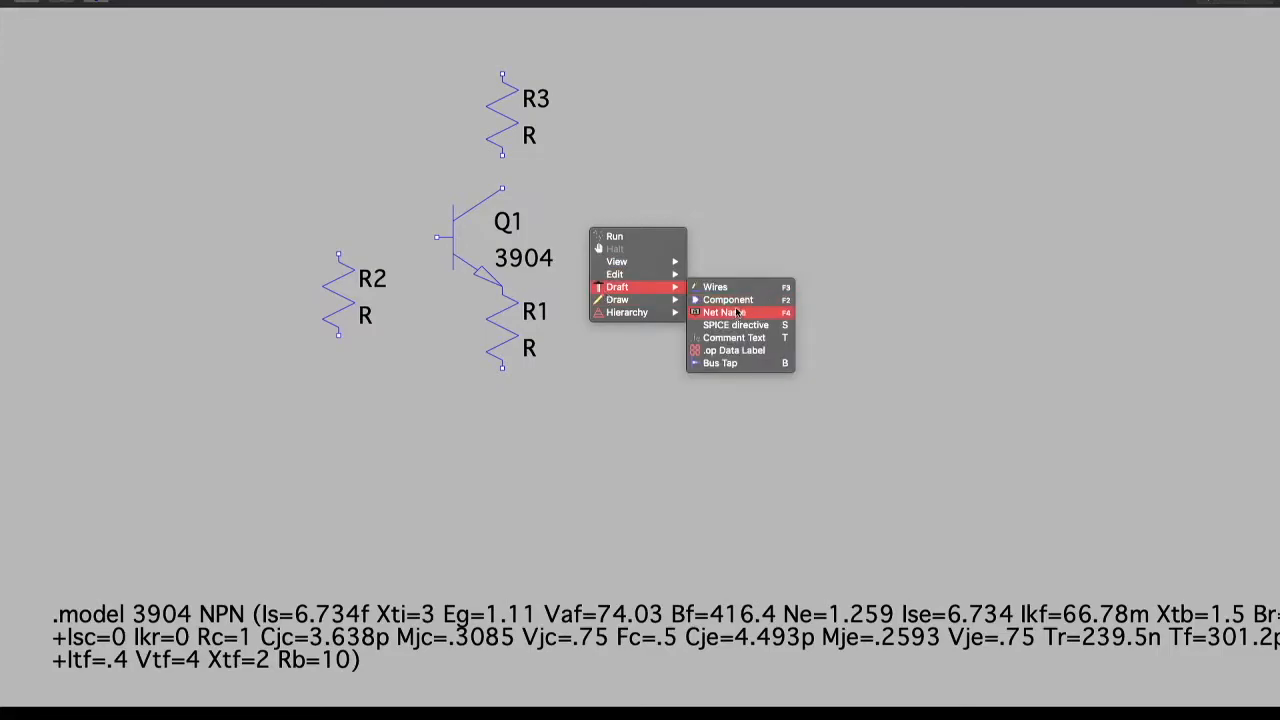
click(733, 301)
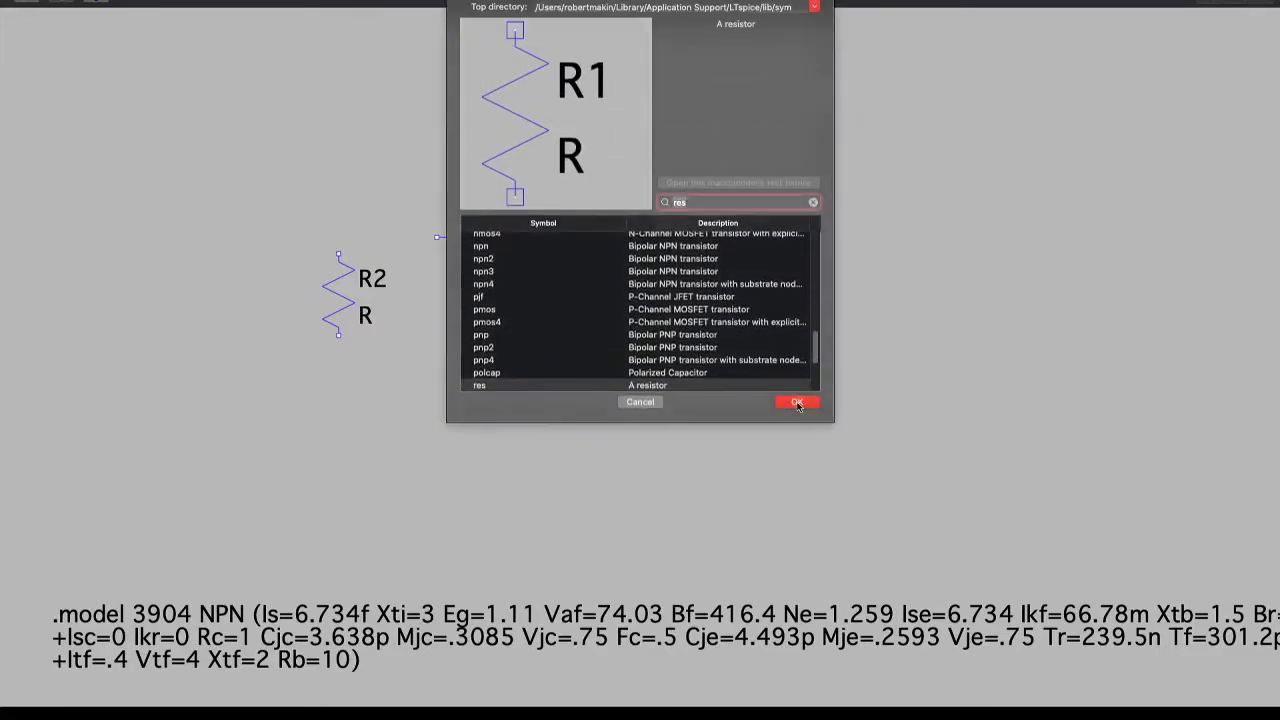
text(volt)
click(798, 405)
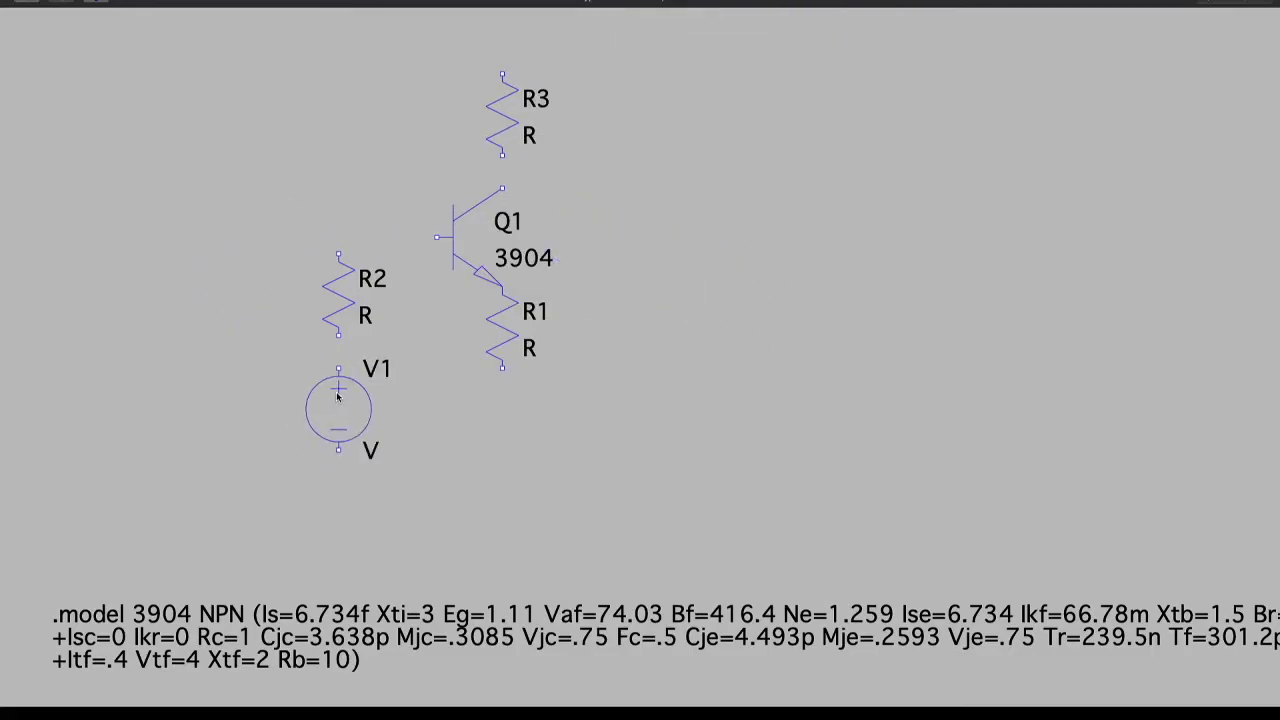
click(338, 397)
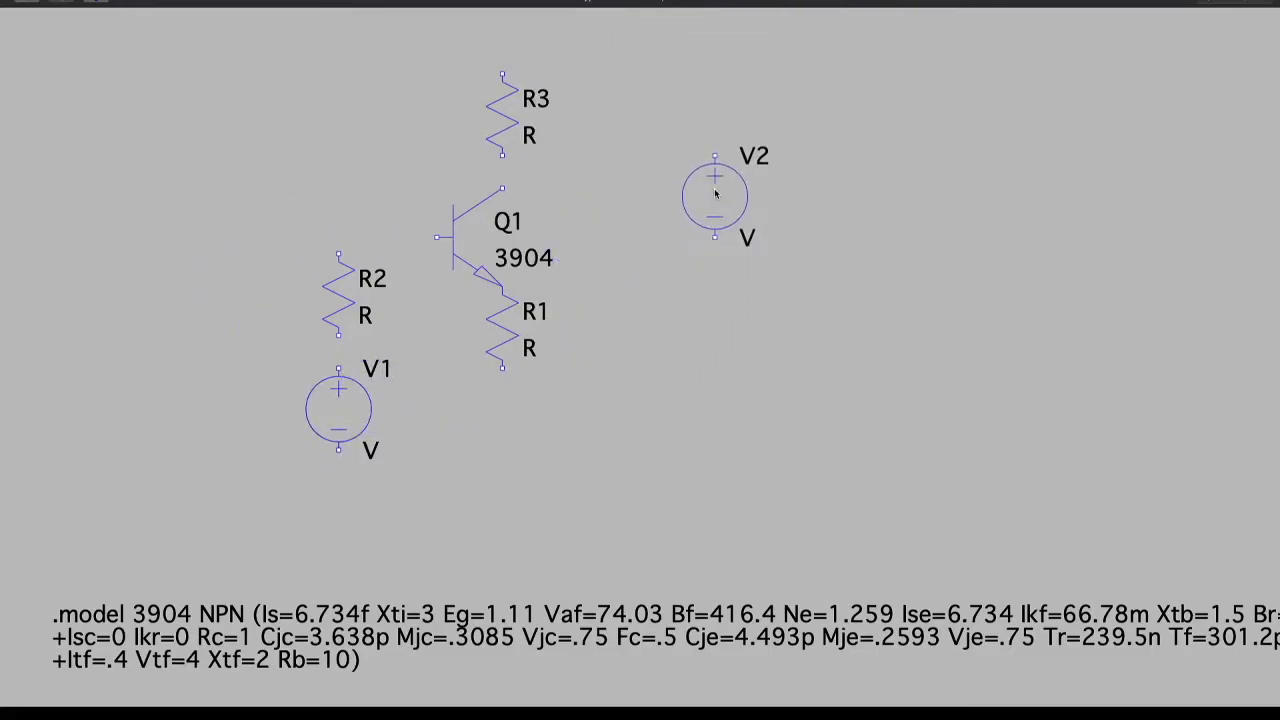
click(636, 114)
key(Escape)
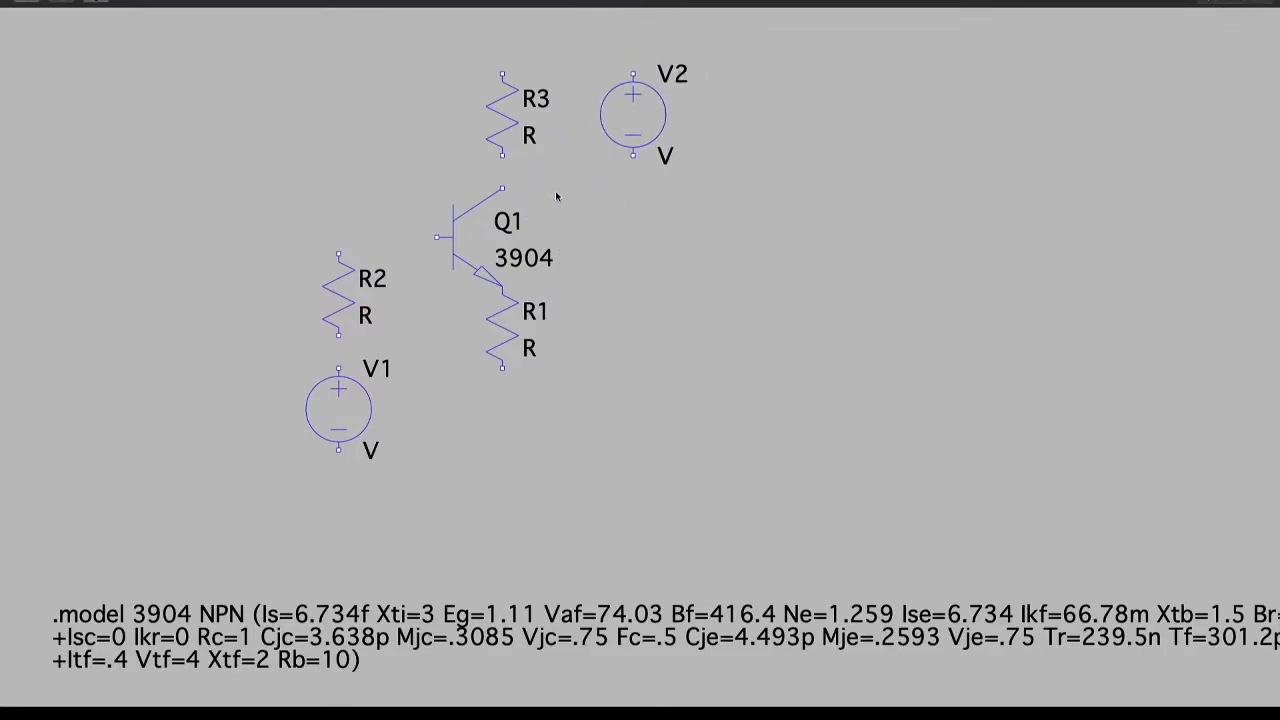
Step: Wire R2's upper end to the transistor's base and its lower end to the positive terminal of V1
right_click(674, 203)
mouse_move(732, 265)
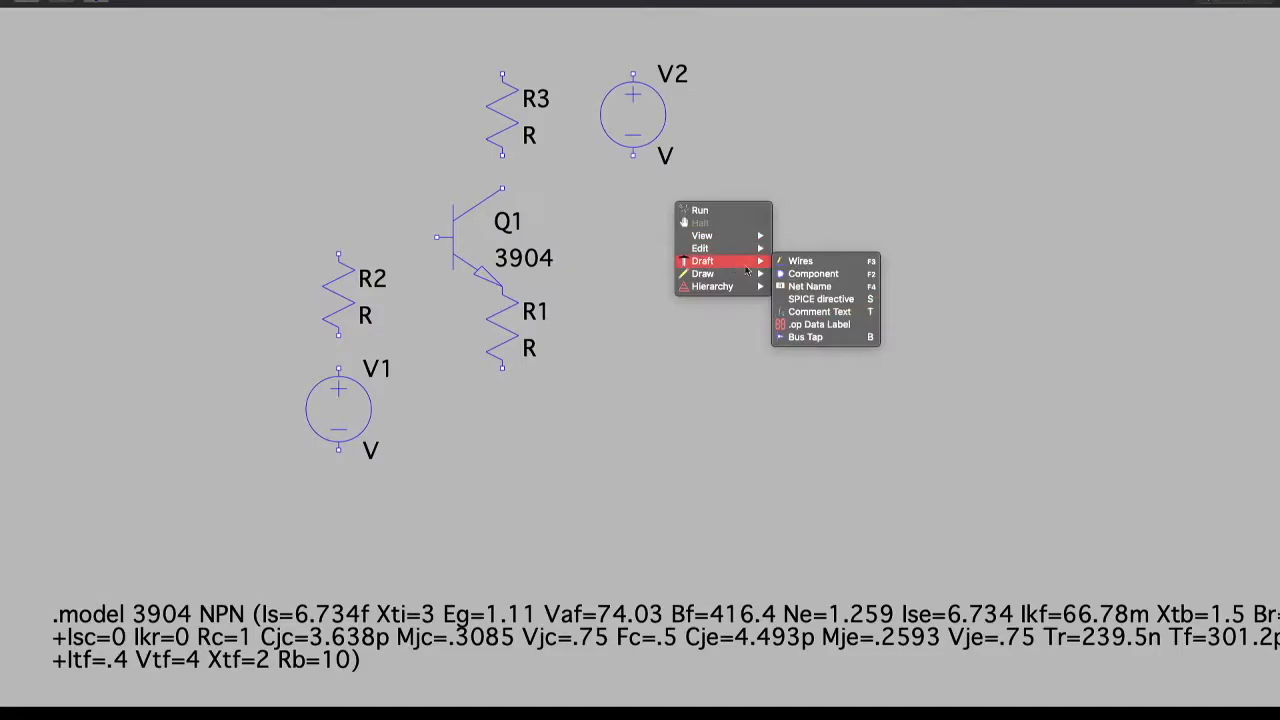
click(792, 271)
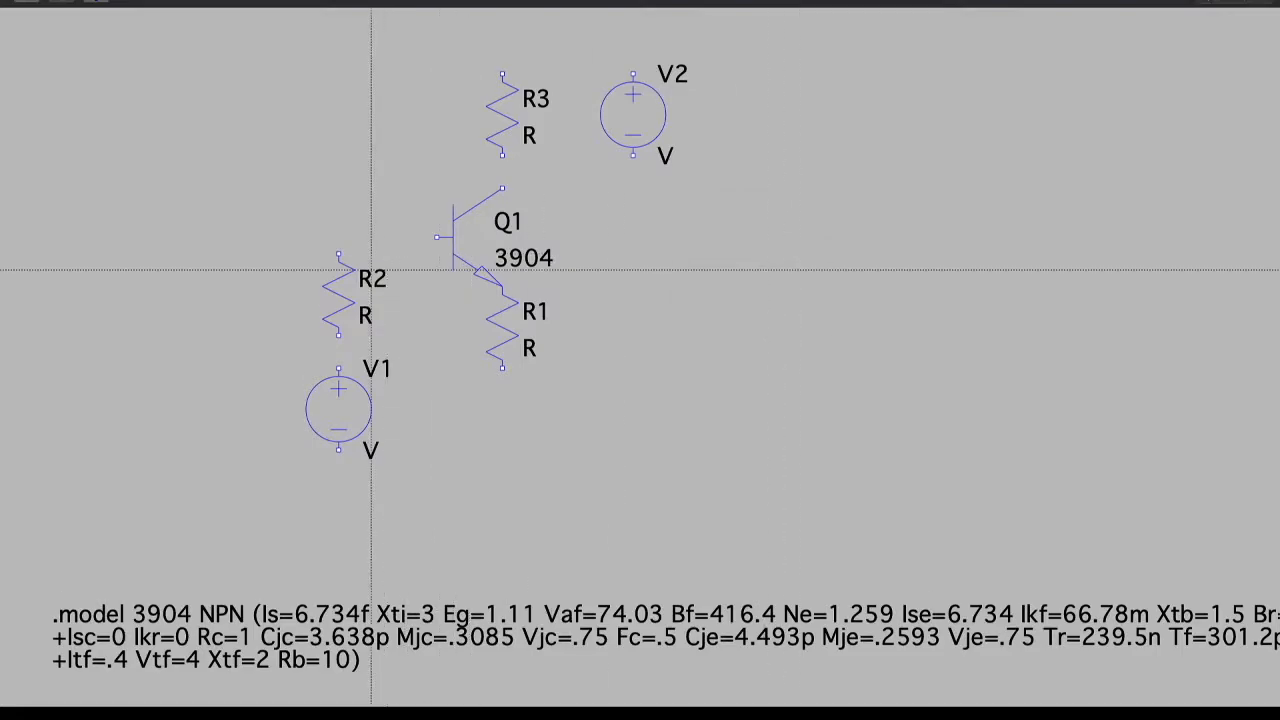
click(338, 254)
click(436, 238)
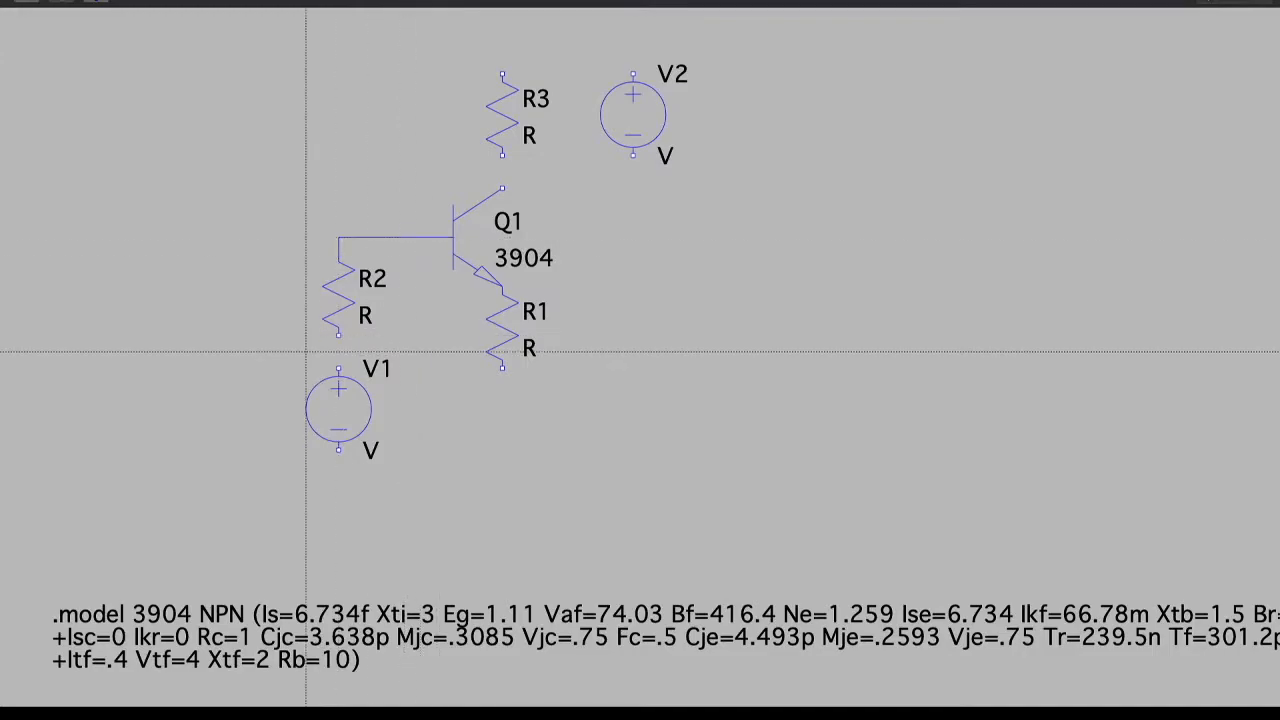
click(338, 336)
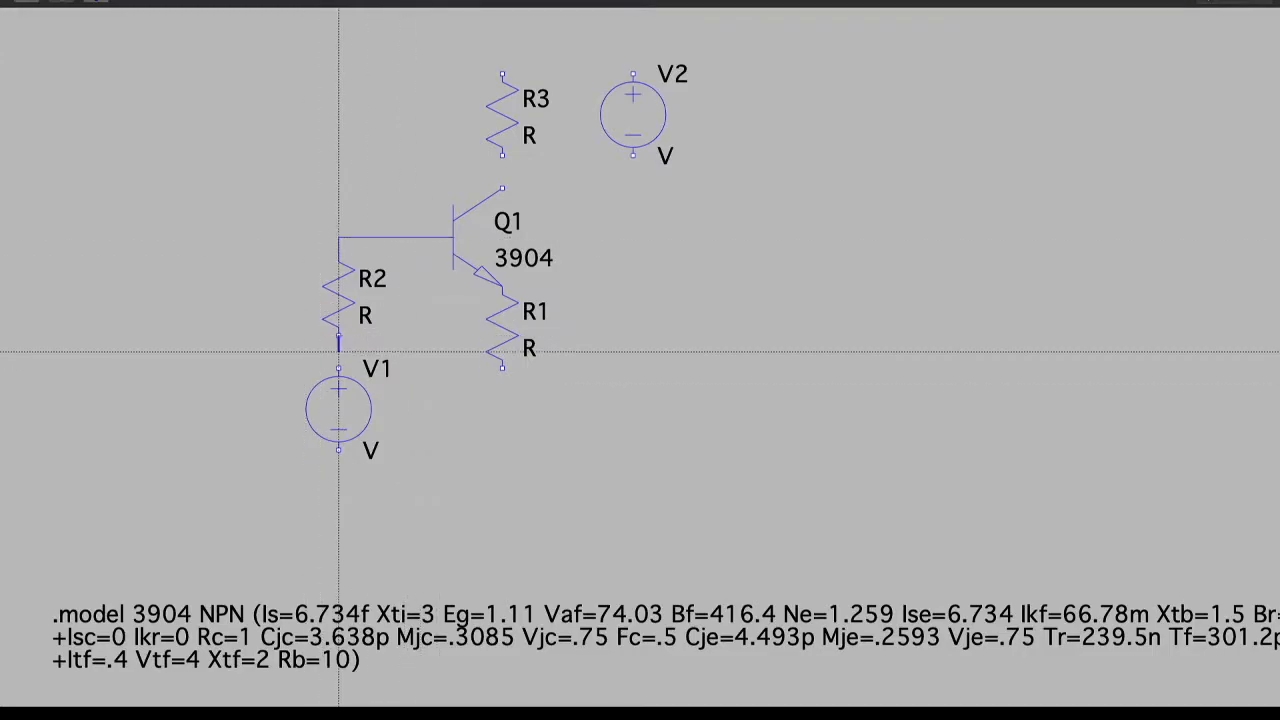
click(338, 370)
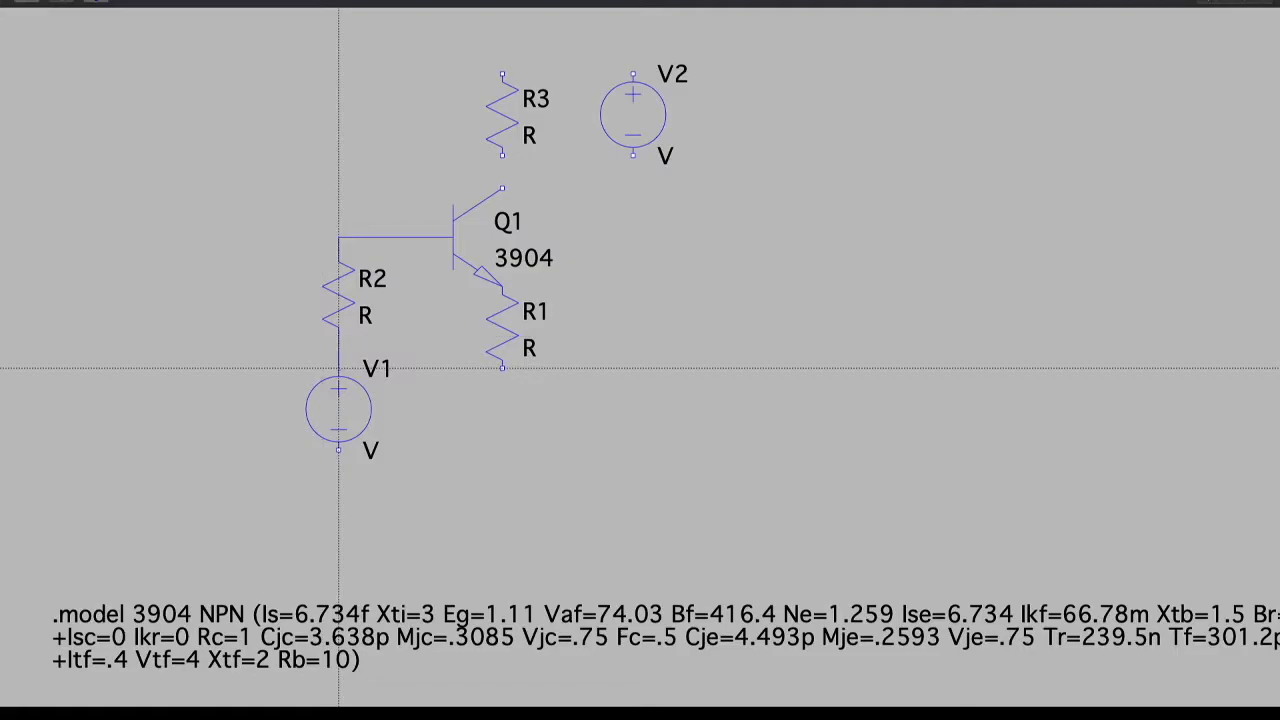
Step: Wire the transistor's collector to R3 and R3's upper end to the positive terminal of V2
click(502, 188)
click(502, 155)
click(502, 74)
click(633, 74)
key(Escape)
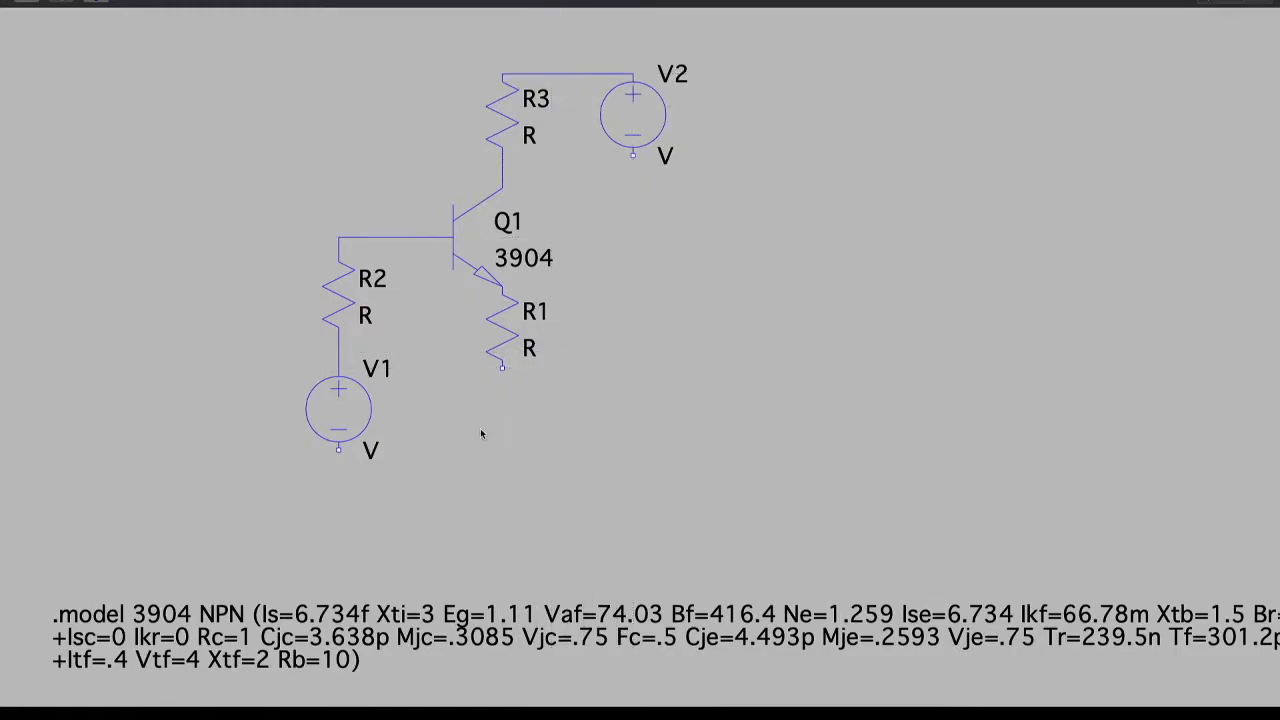
Step: Place ground symbols (GND, global node 0) on the negative terminals of V2 and V1 and on R1's lower end
right_click(454, 418)
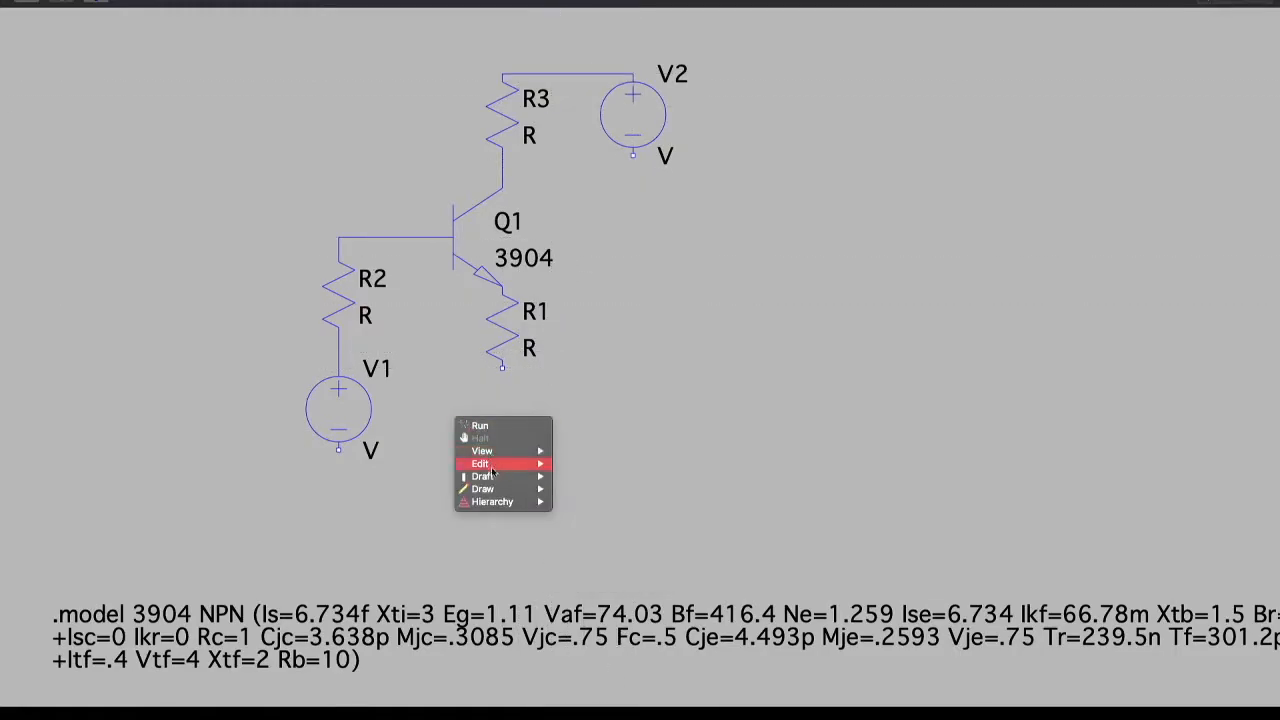
mouse_move(486, 476)
click(600, 502)
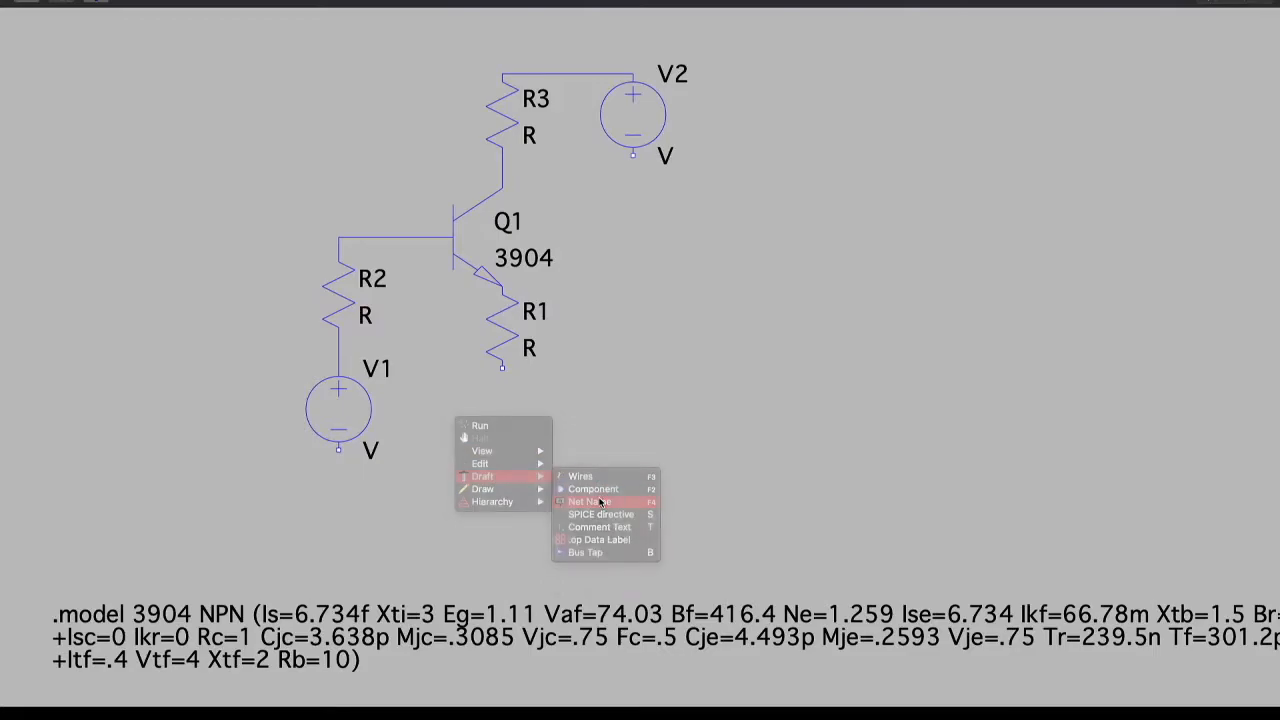
click(632, 30)
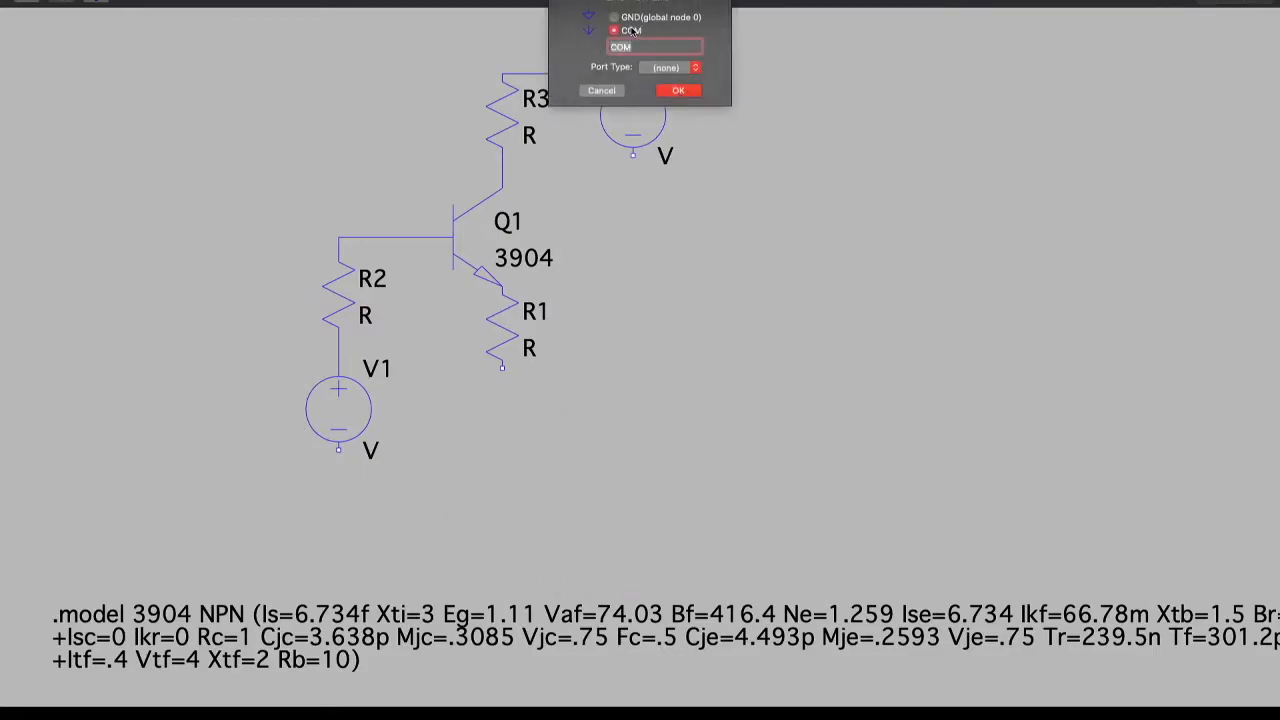
click(627, 19)
click(674, 92)
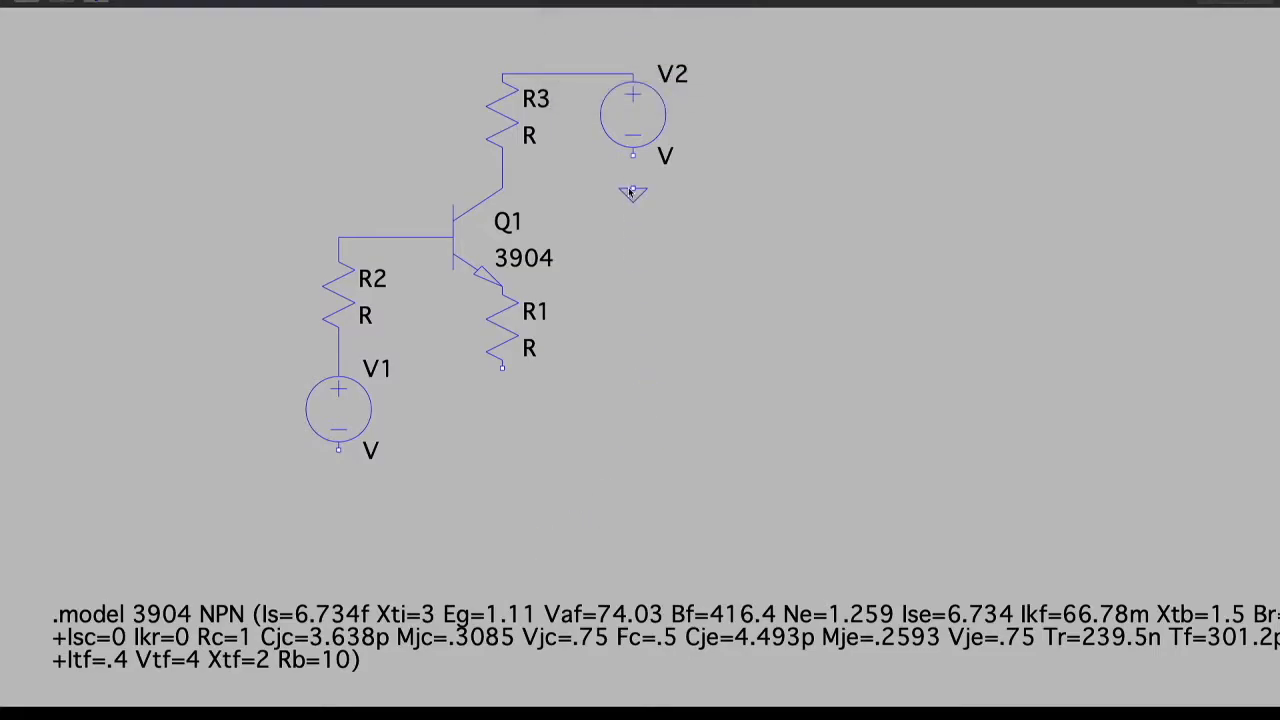
click(632, 157)
click(340, 456)
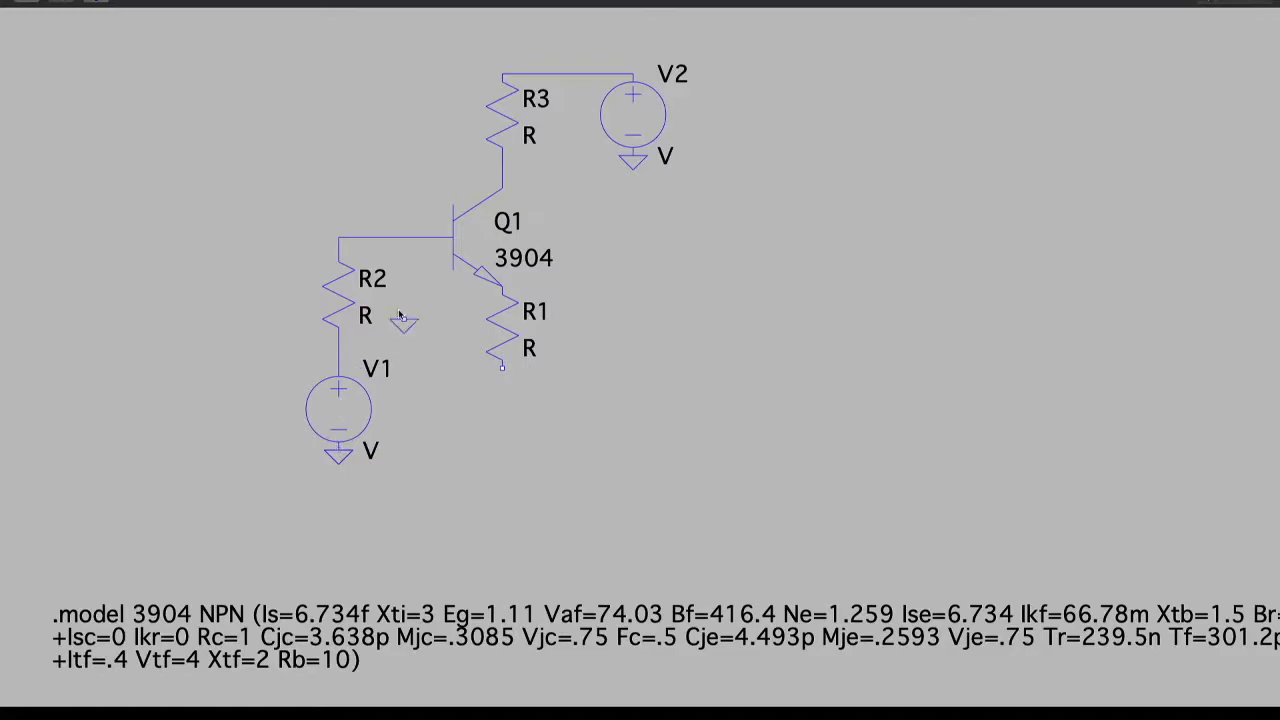
click(503, 372)
key(Escape)
Step: Set the value of collector resistor R3 to .5 k
right_click(531, 140)
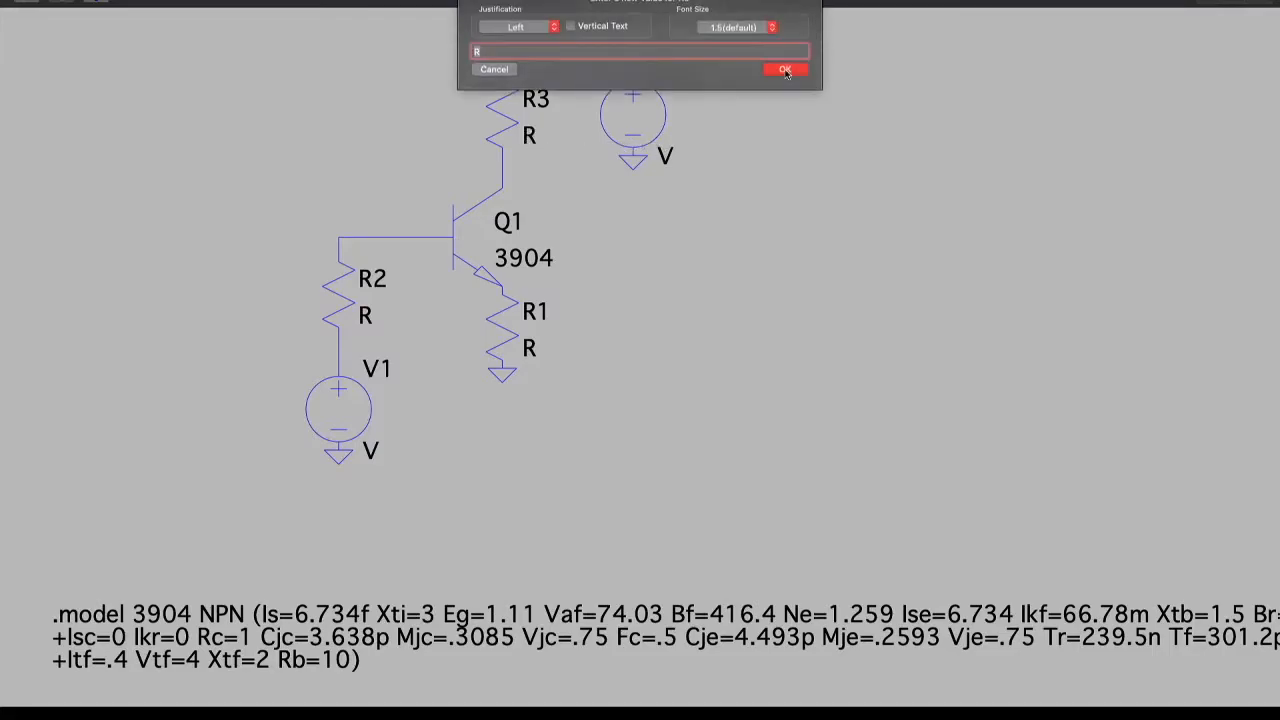
text(1)
text(7 k)
key(BackSpace)
text(.5 k)
key(Return)
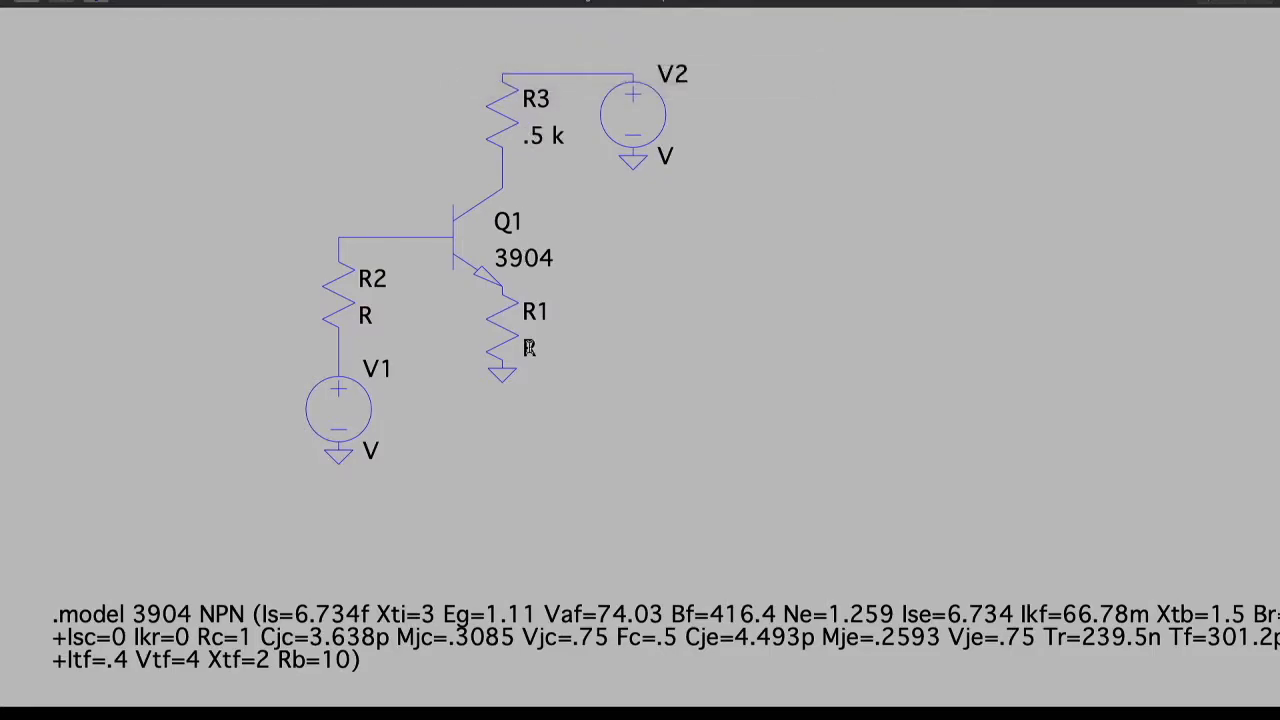
Step: Set the emitter resistor R1 to 2k and the base resistor R2 to 100k
right_click(529, 347)
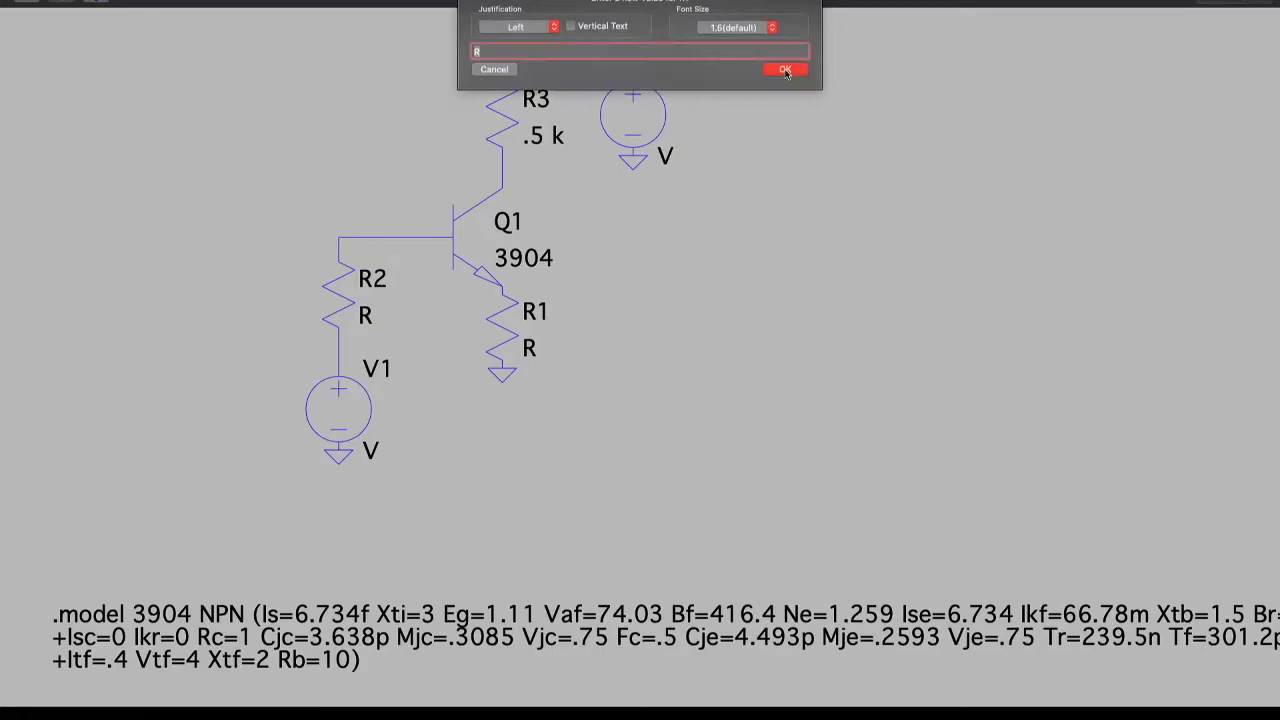
text(2k)
click(786, 70)
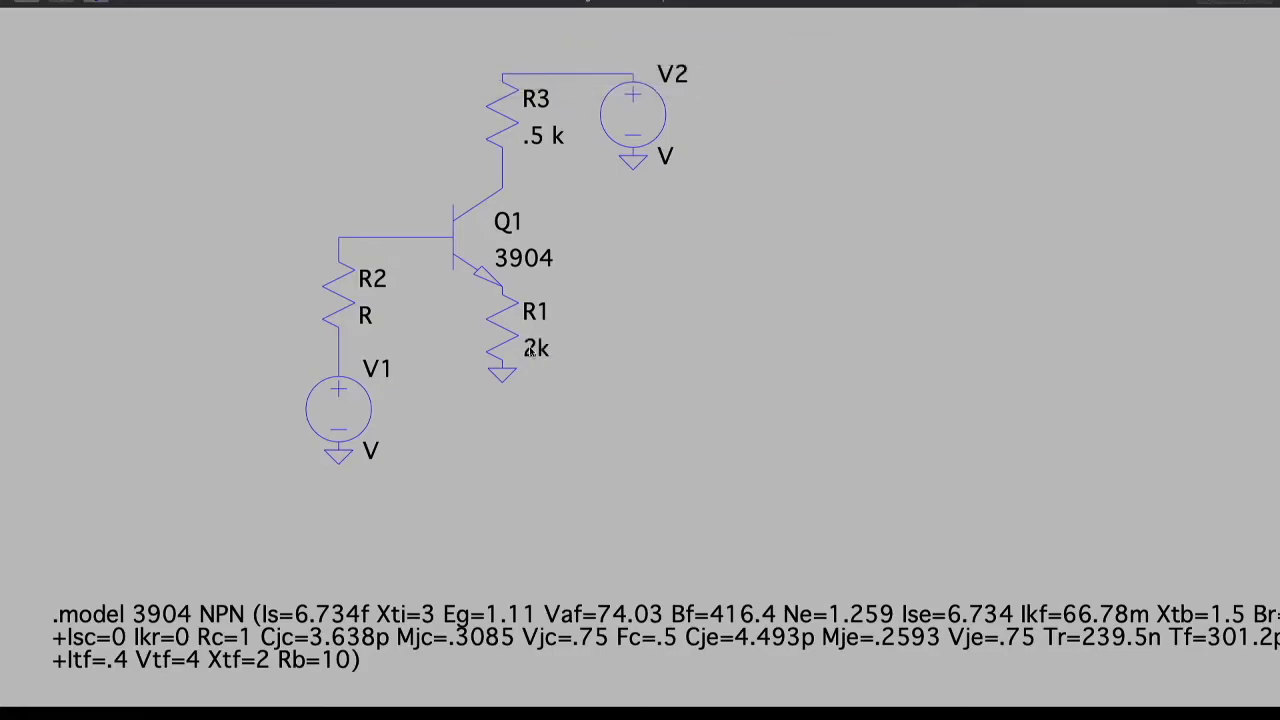
right_click(365, 311)
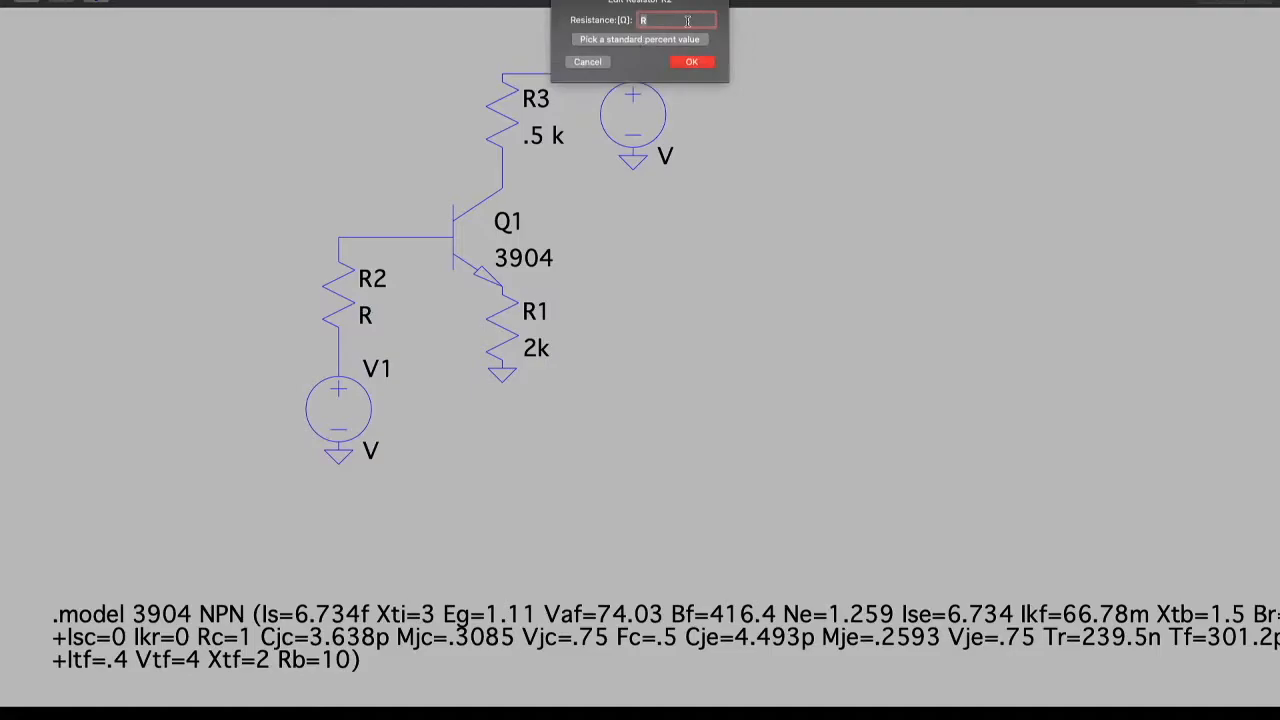
text(100k)
key(Return)
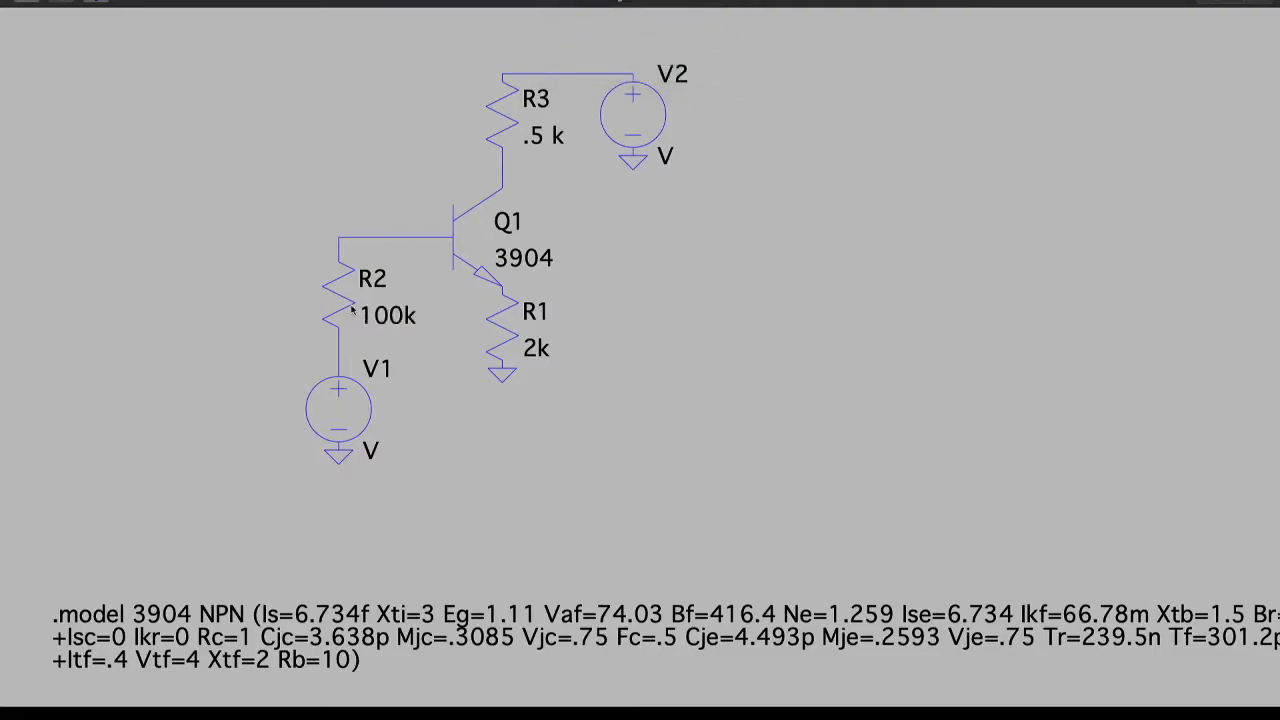
Step: Set the value of source V1 to the name V1 and the value of source V2 to the name V2
right_click(377, 451)
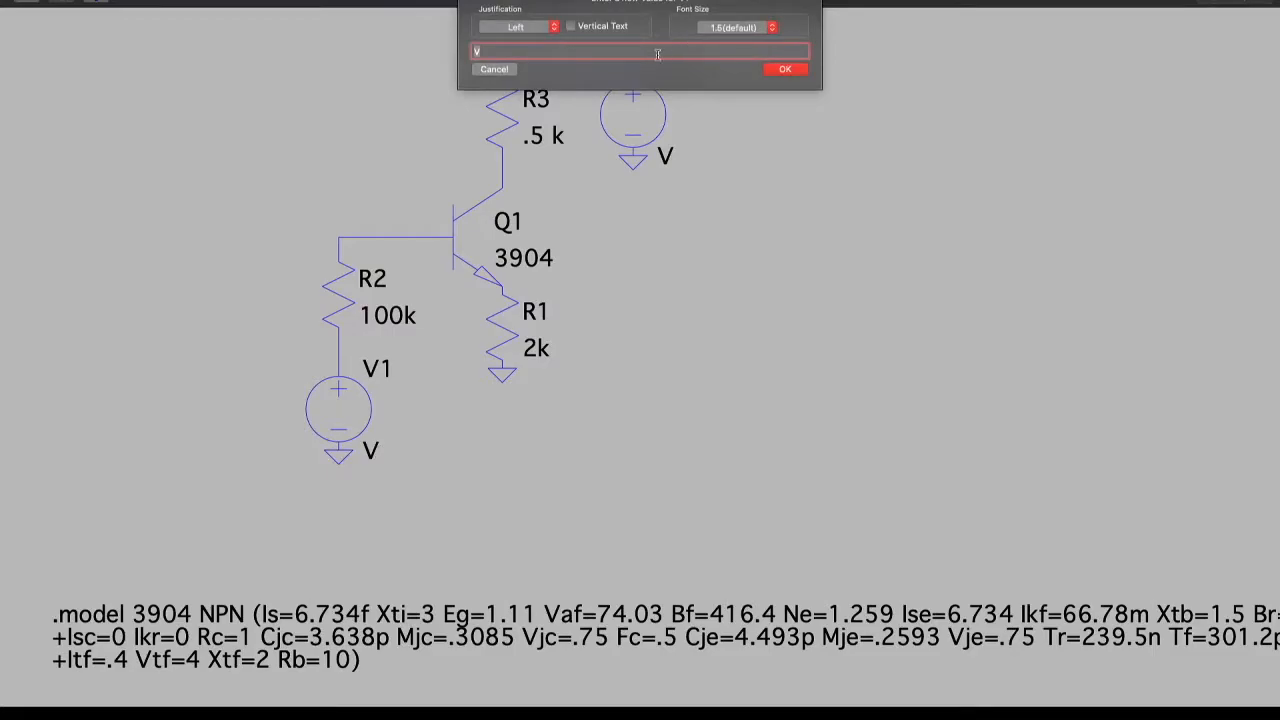
text(1)
click(785, 69)
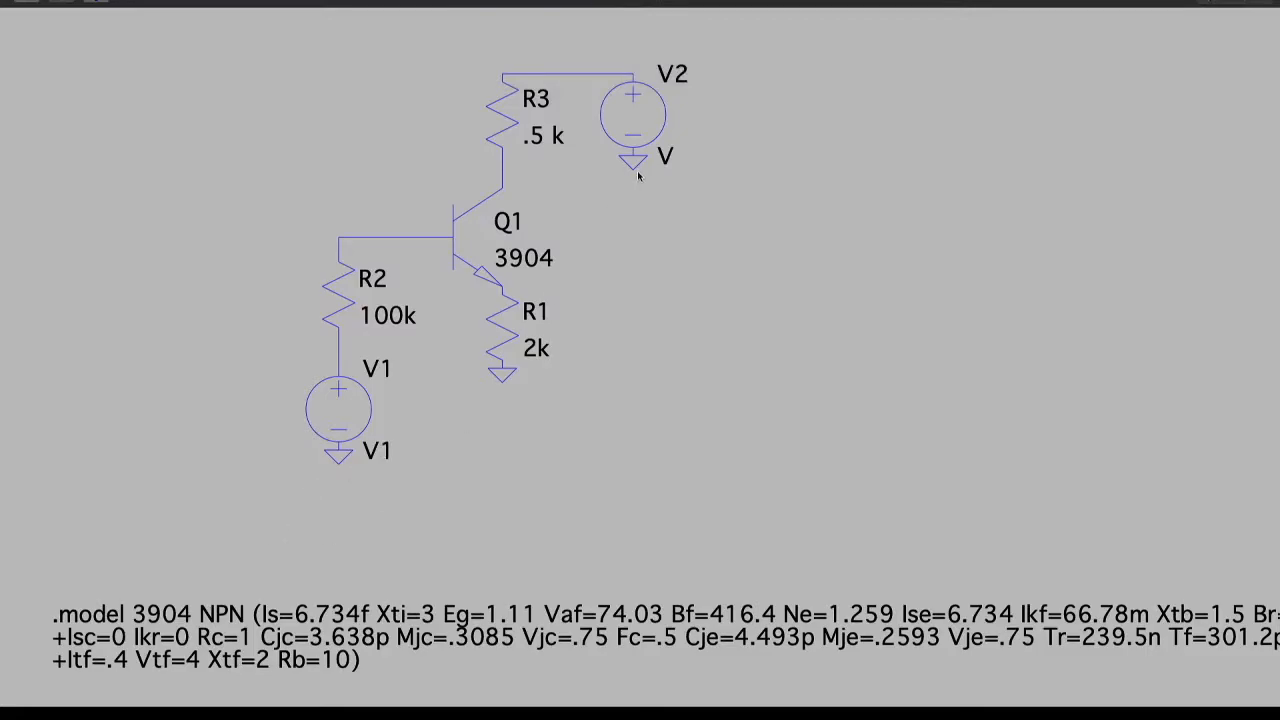
right_click(666, 156)
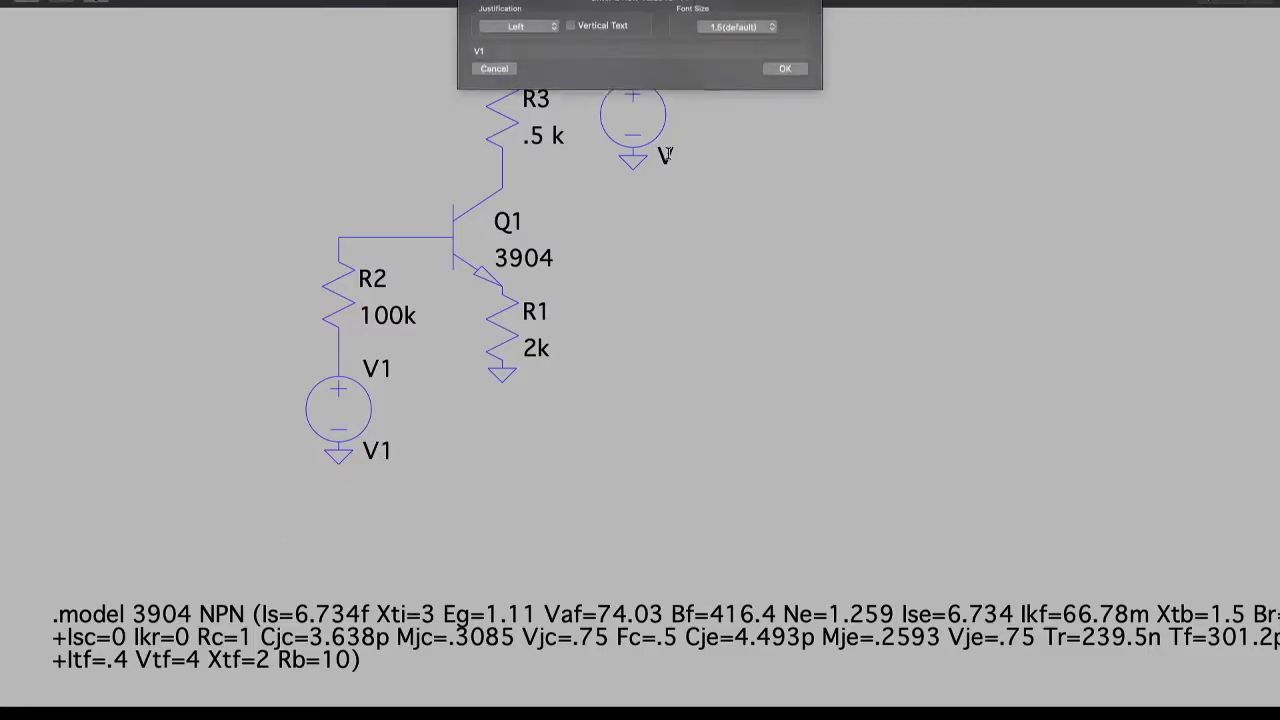
text(2)
key(Return)
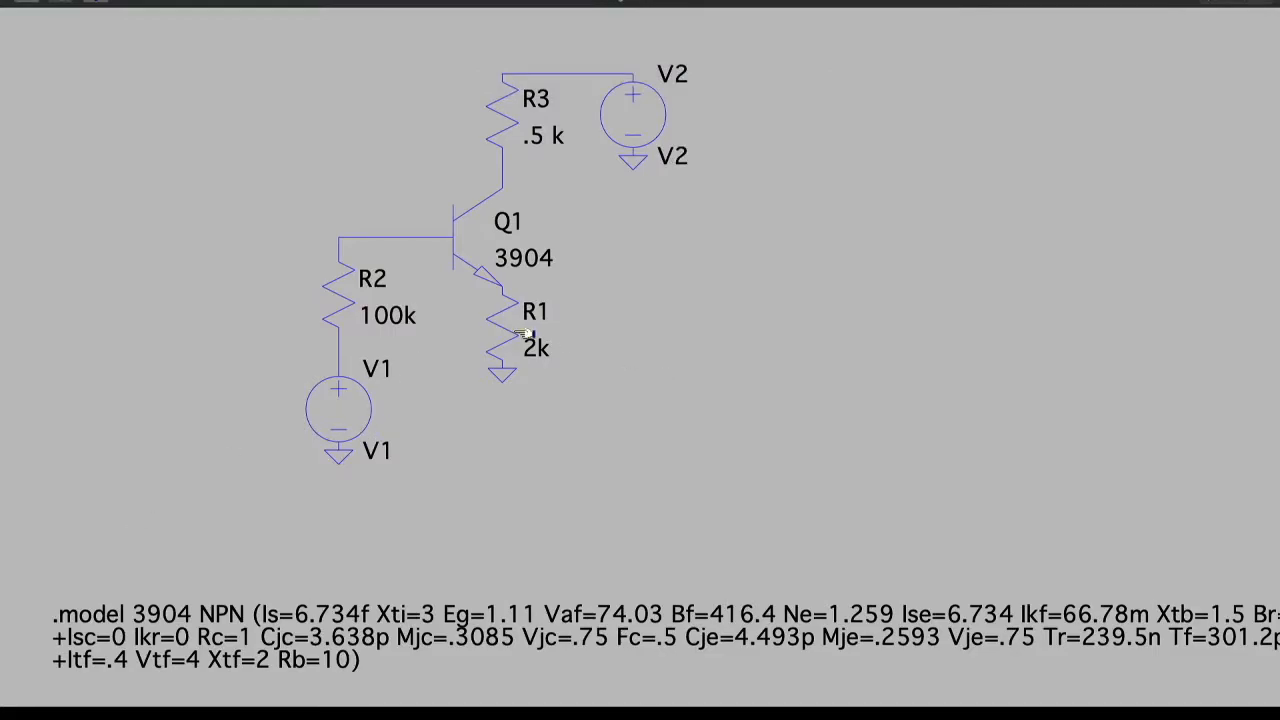
Step: Place three net labels named B: one above R2, one beside the transistor's collector and one beside its emitter
right_click(729, 306)
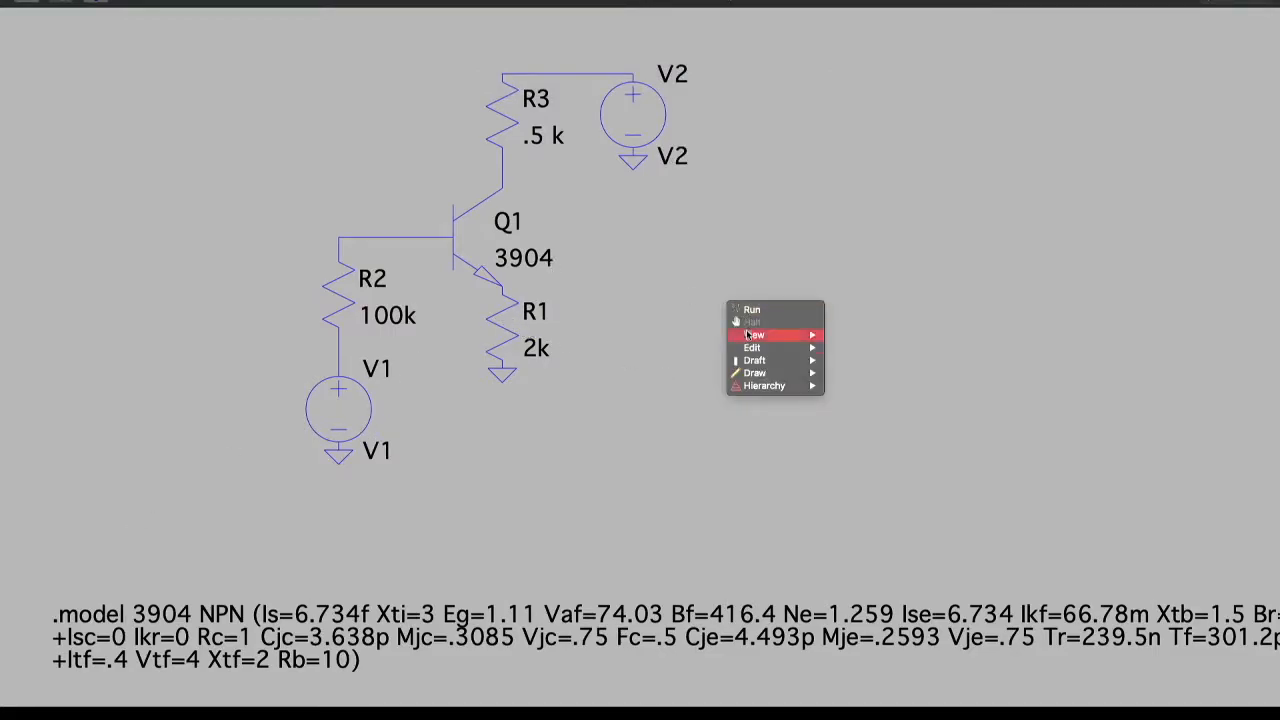
mouse_move(749, 348)
mouse_move(798, 360)
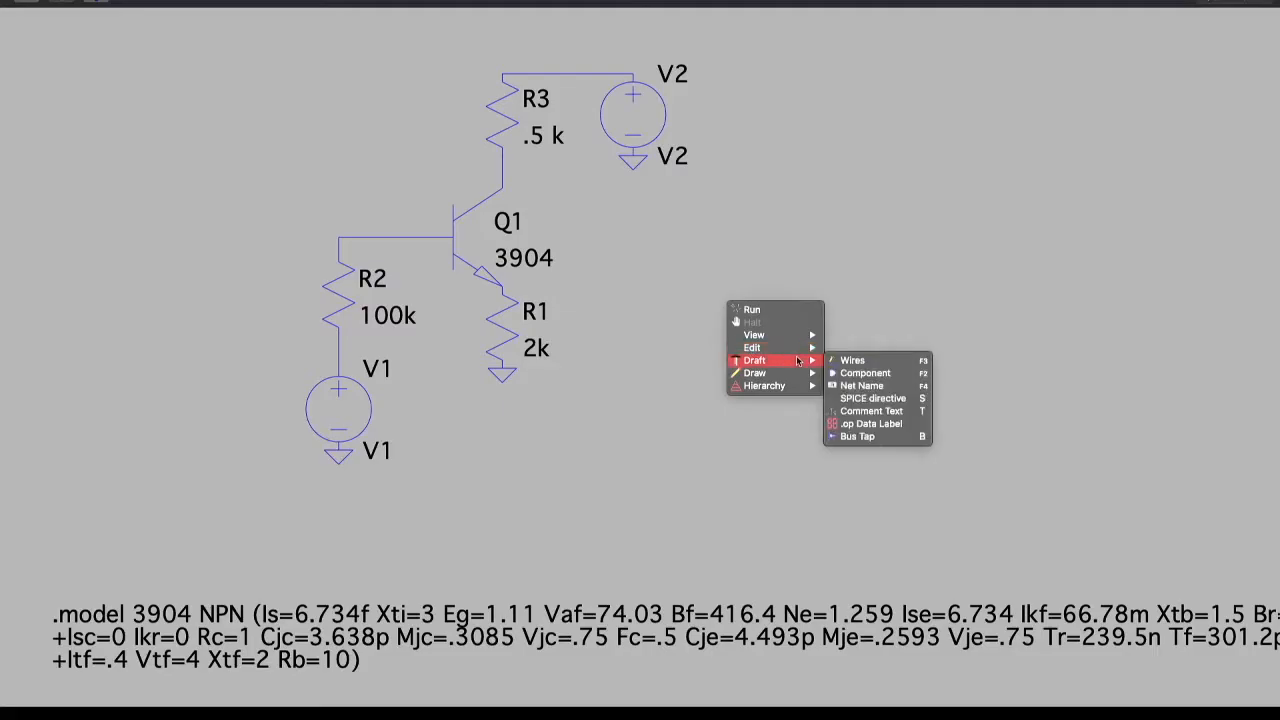
click(852, 386)
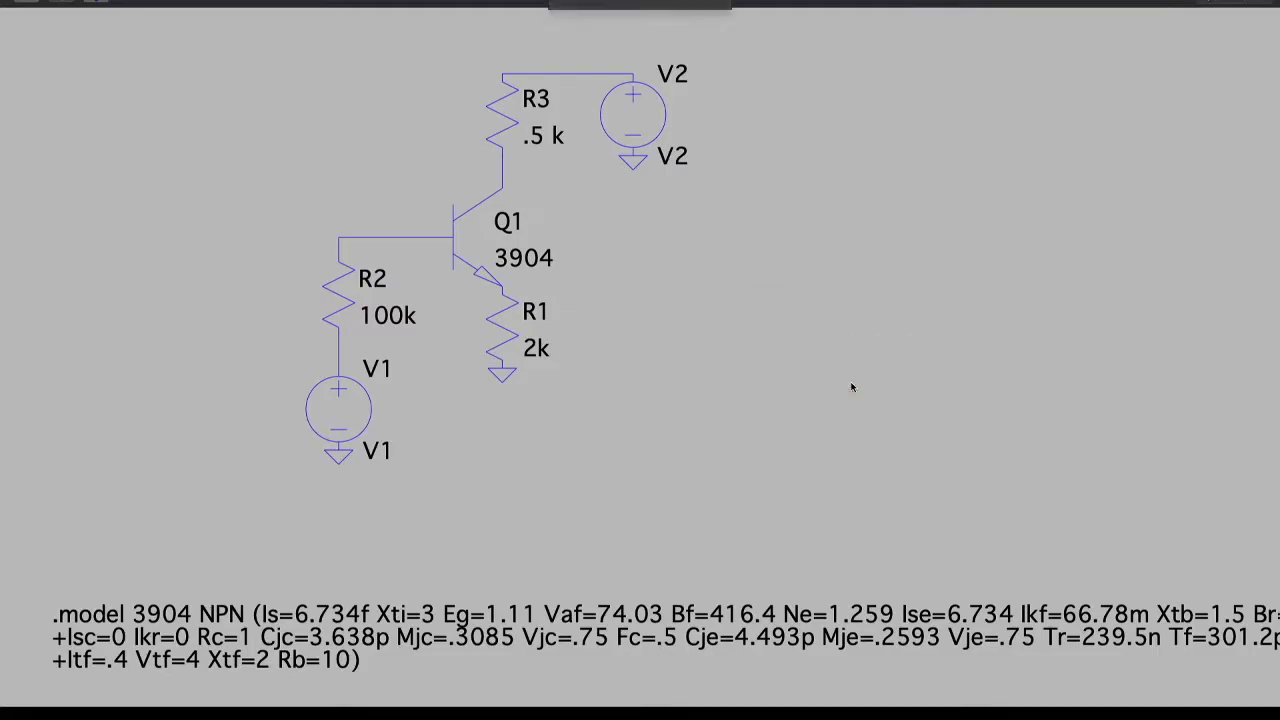
text(B)
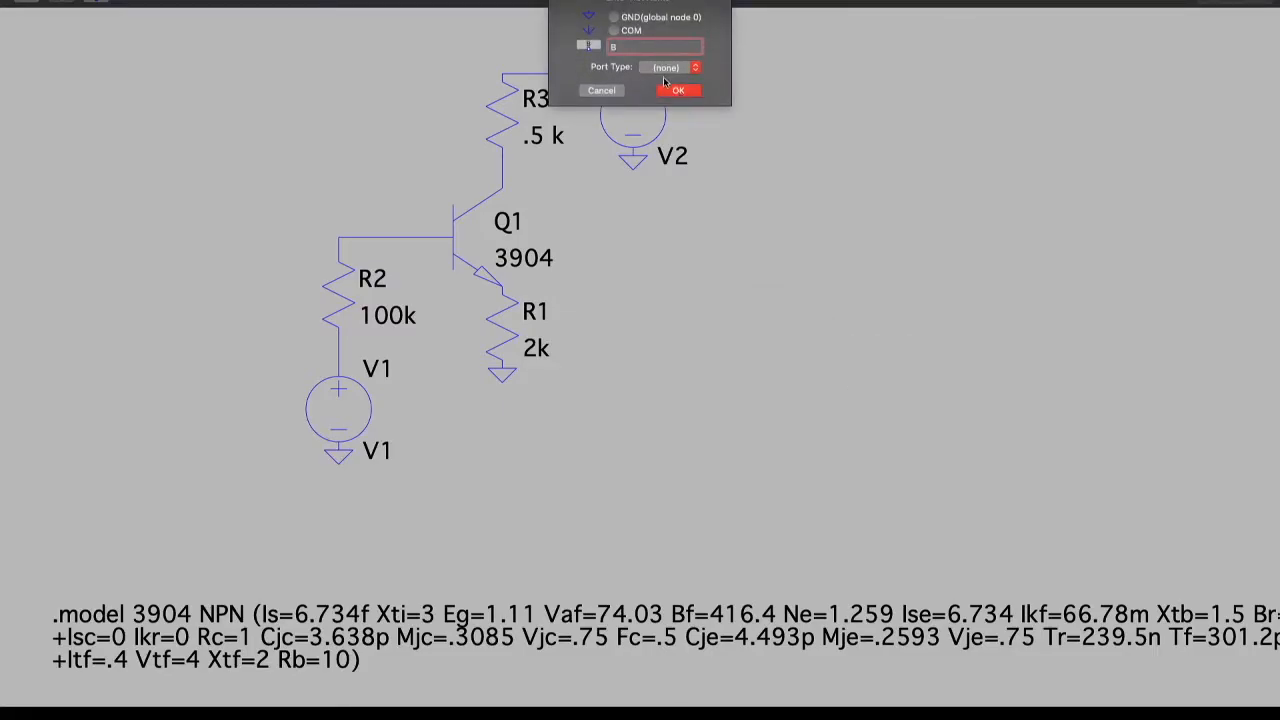
click(678, 91)
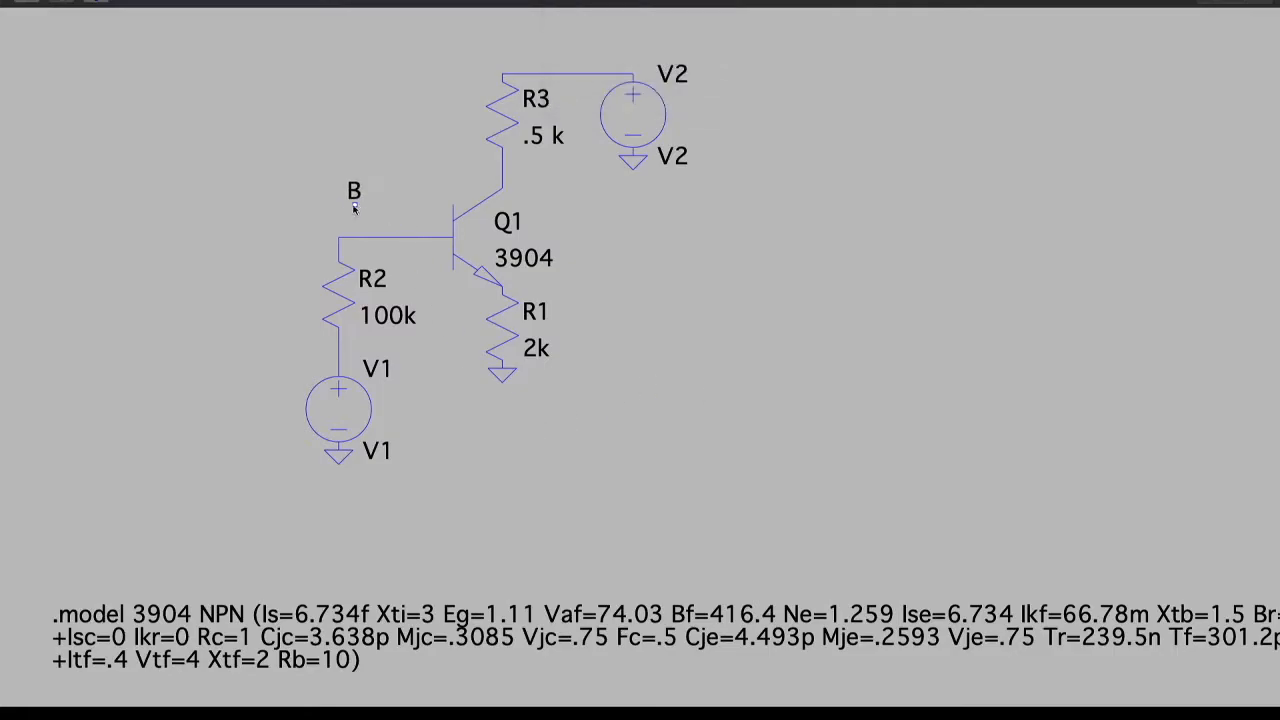
click(340, 207)
click(550, 187)
click(583, 286)
right_click(581, 203)
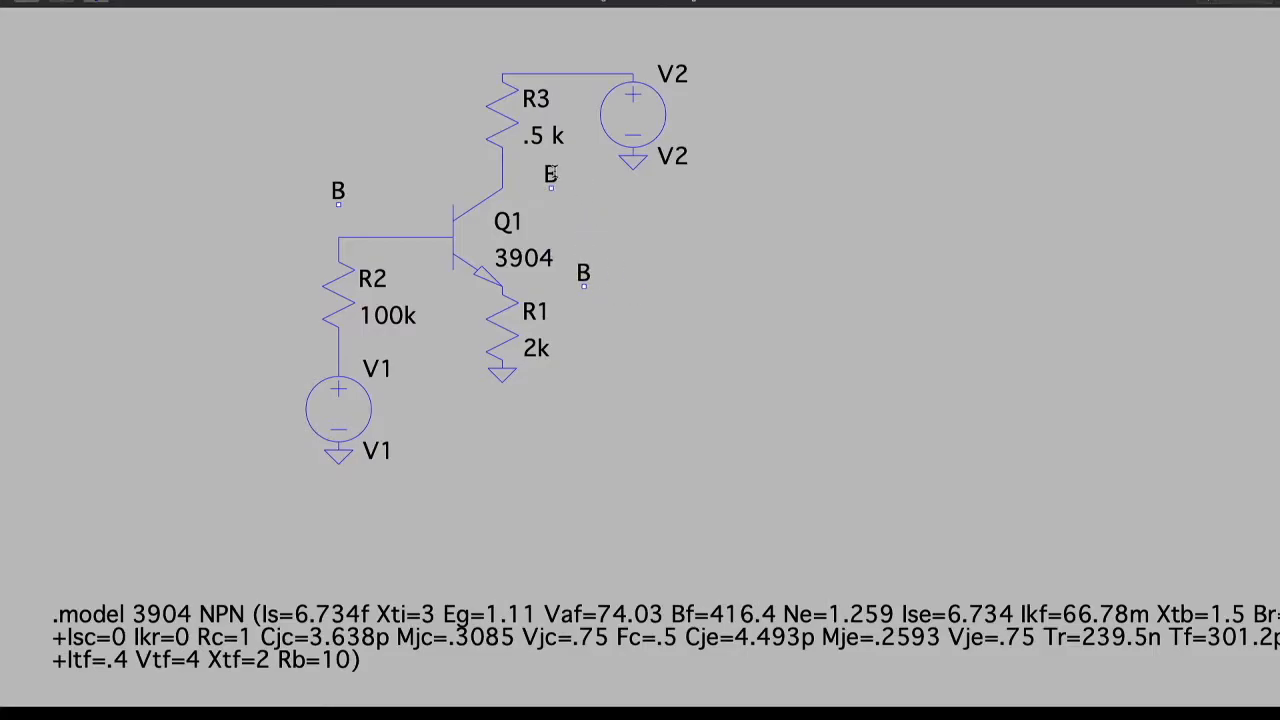
Step: Rename the net label beside the collector as C and the one beside the emitter as E
right_click(552, 176)
text(C)
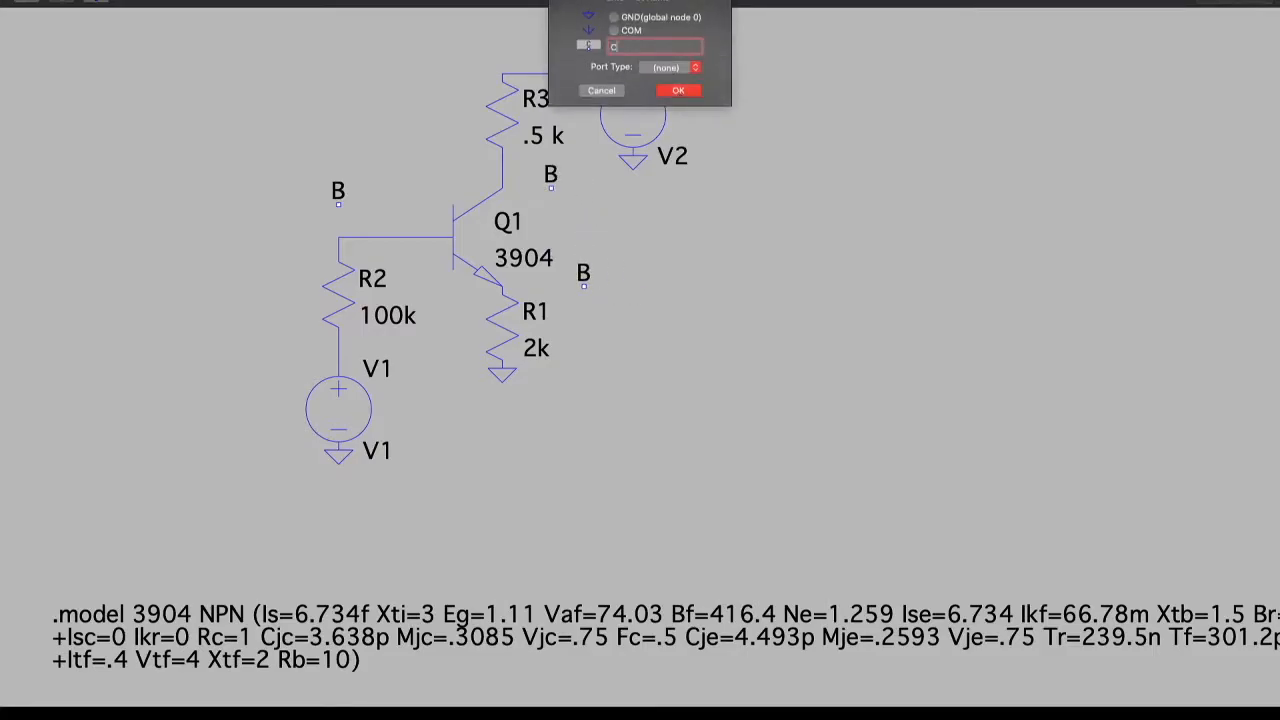
click(679, 92)
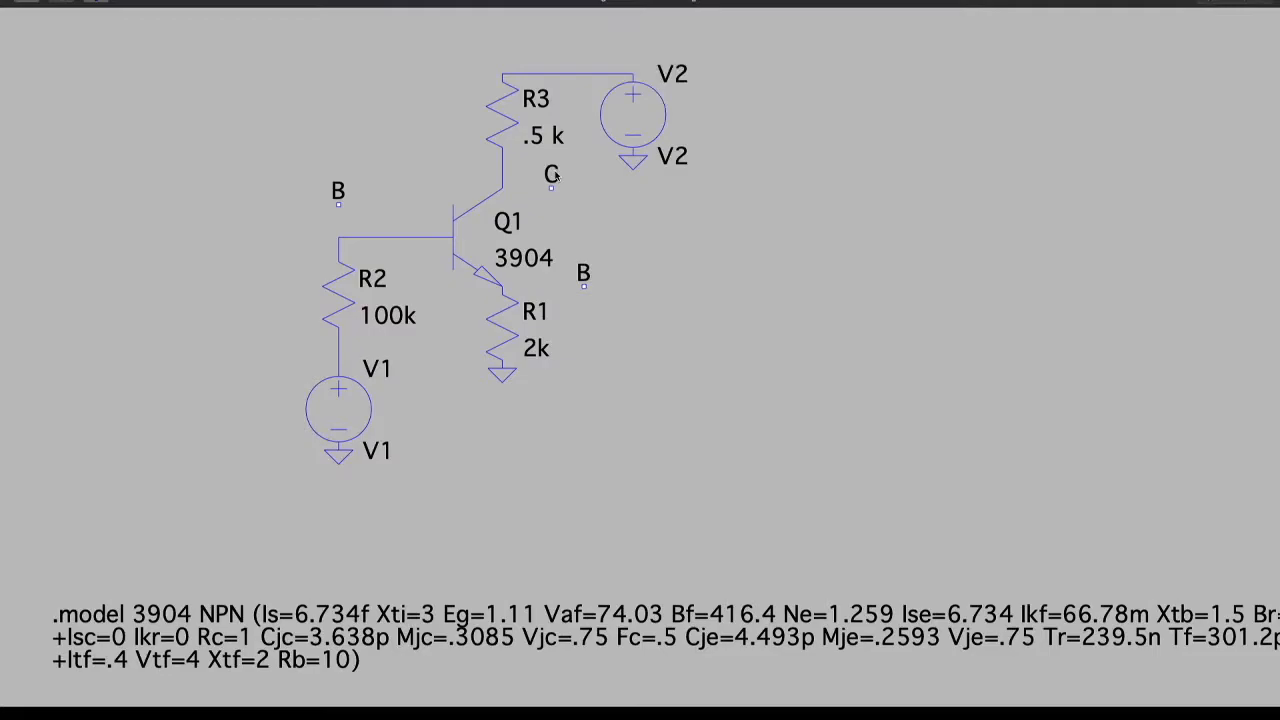
right_click(583, 272)
text(E)
key(Return)
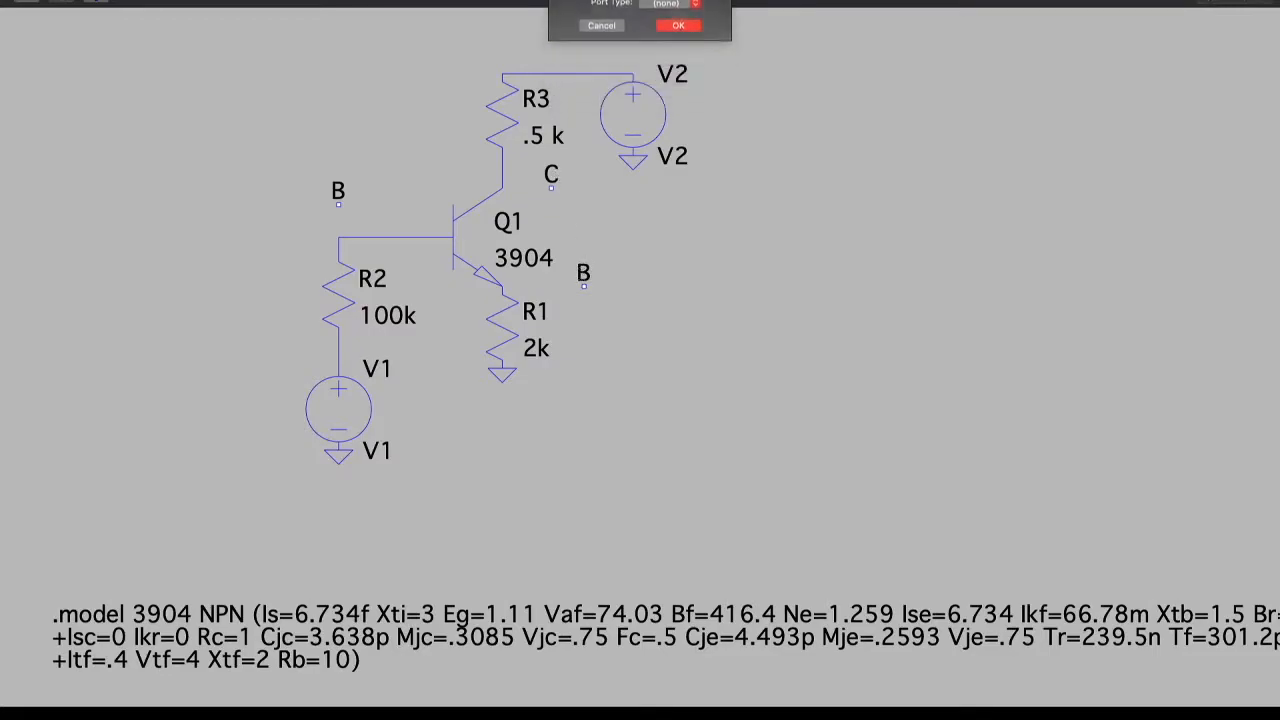
Step: Wire net label C to the collector node, label E to the emitter node and label B to the base wire above R2
right_click(618, 198)
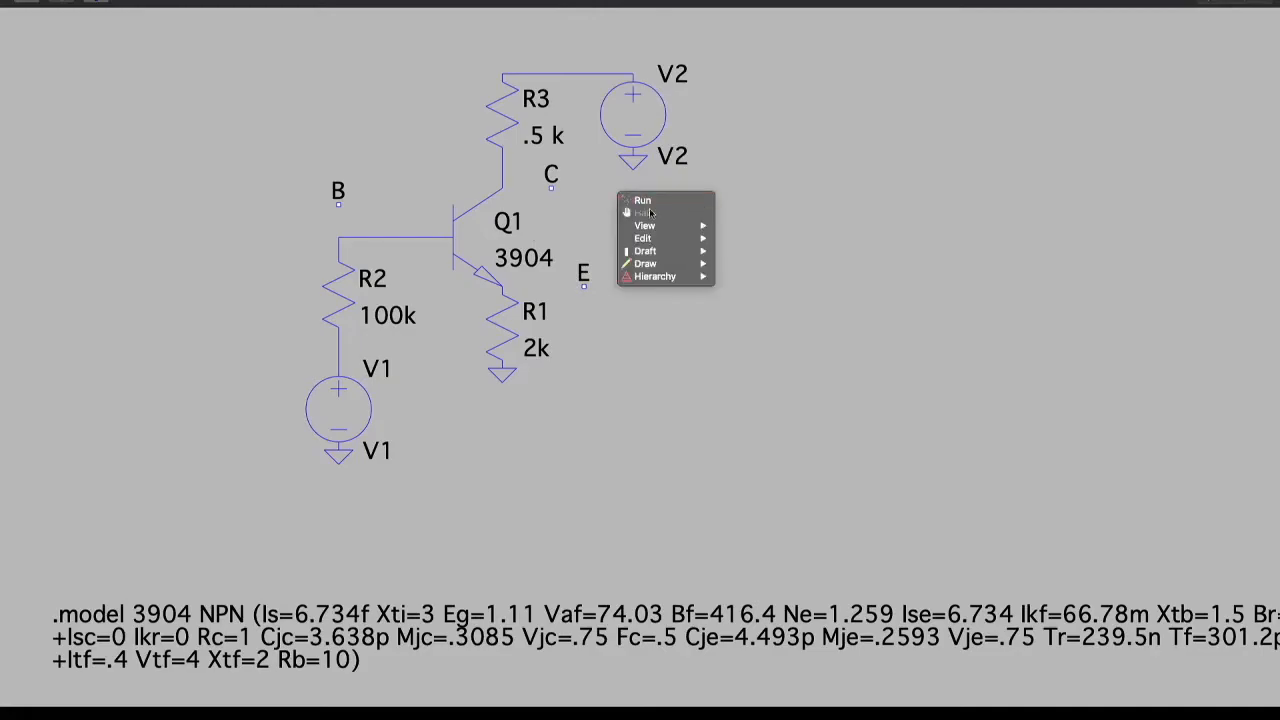
mouse_move(653, 228)
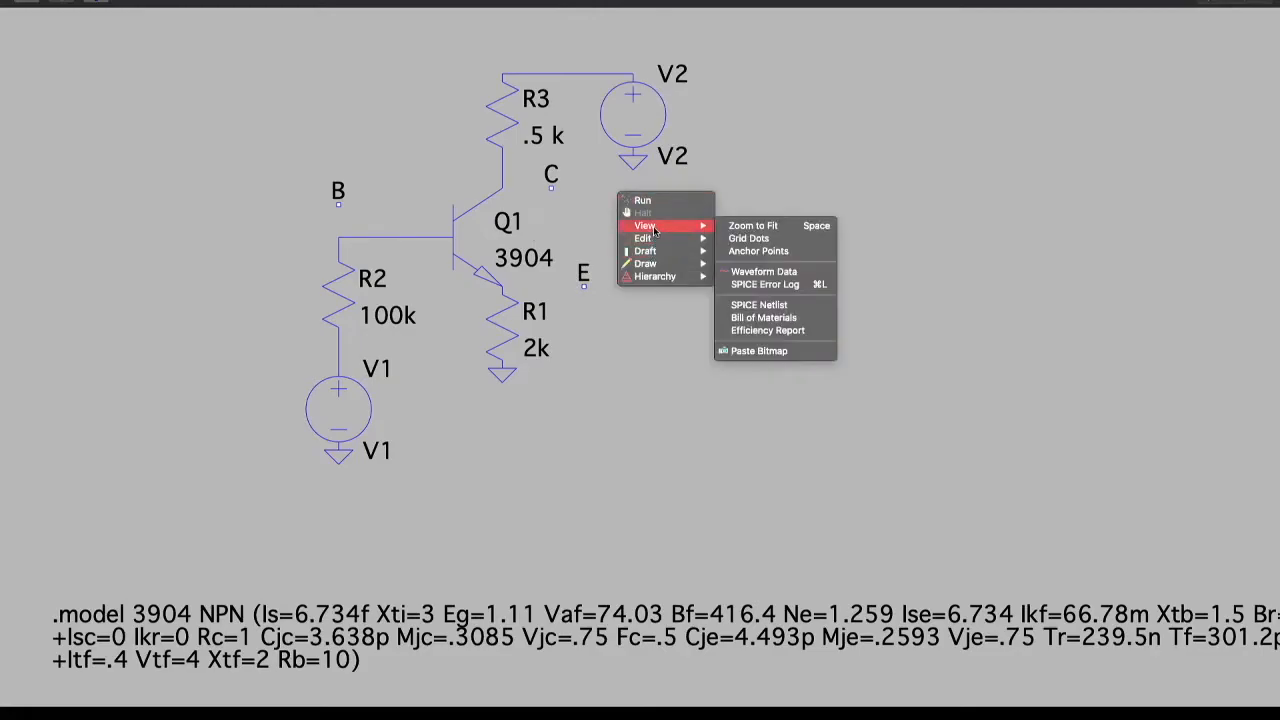
mouse_move(650, 251)
click(741, 253)
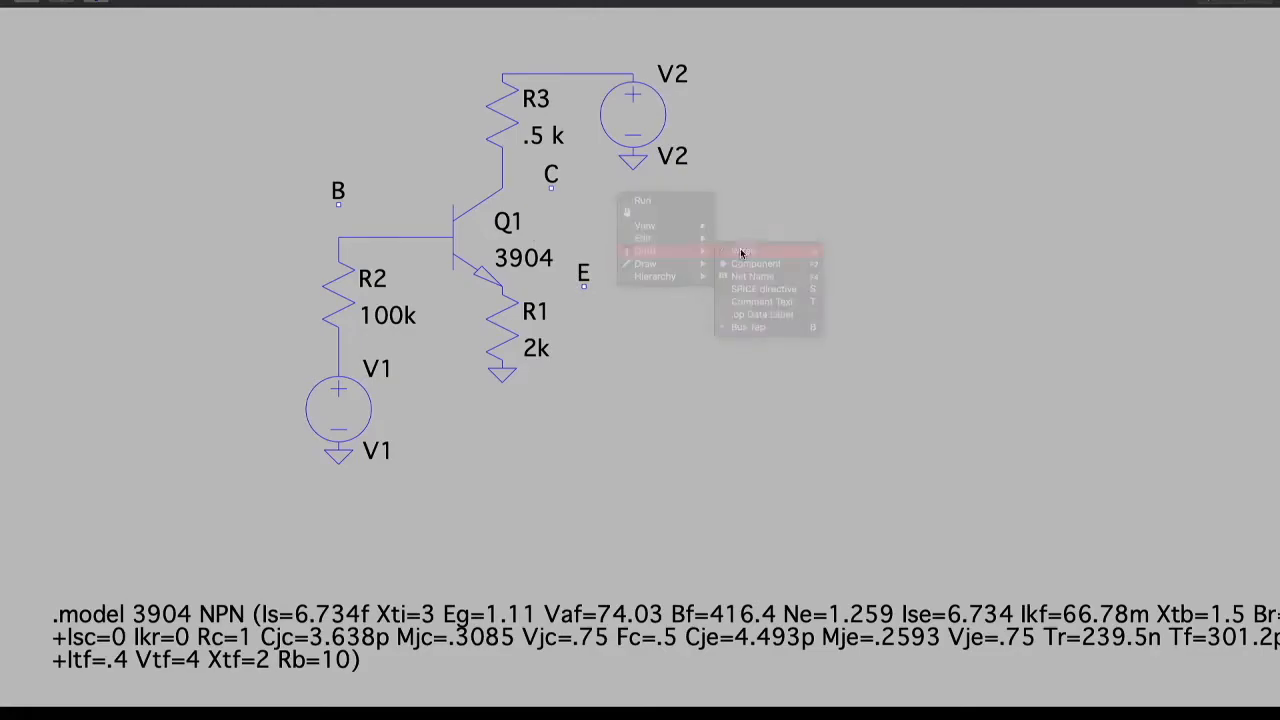
click(551, 188)
click(503, 188)
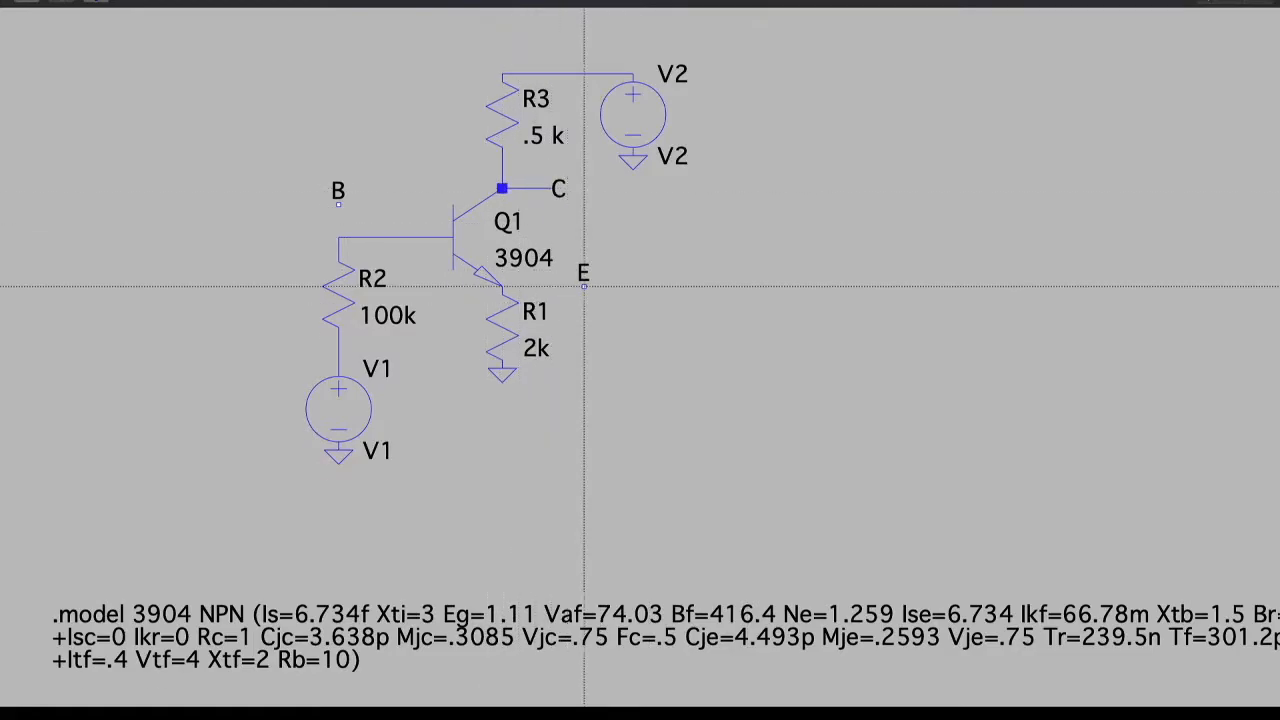
click(584, 287)
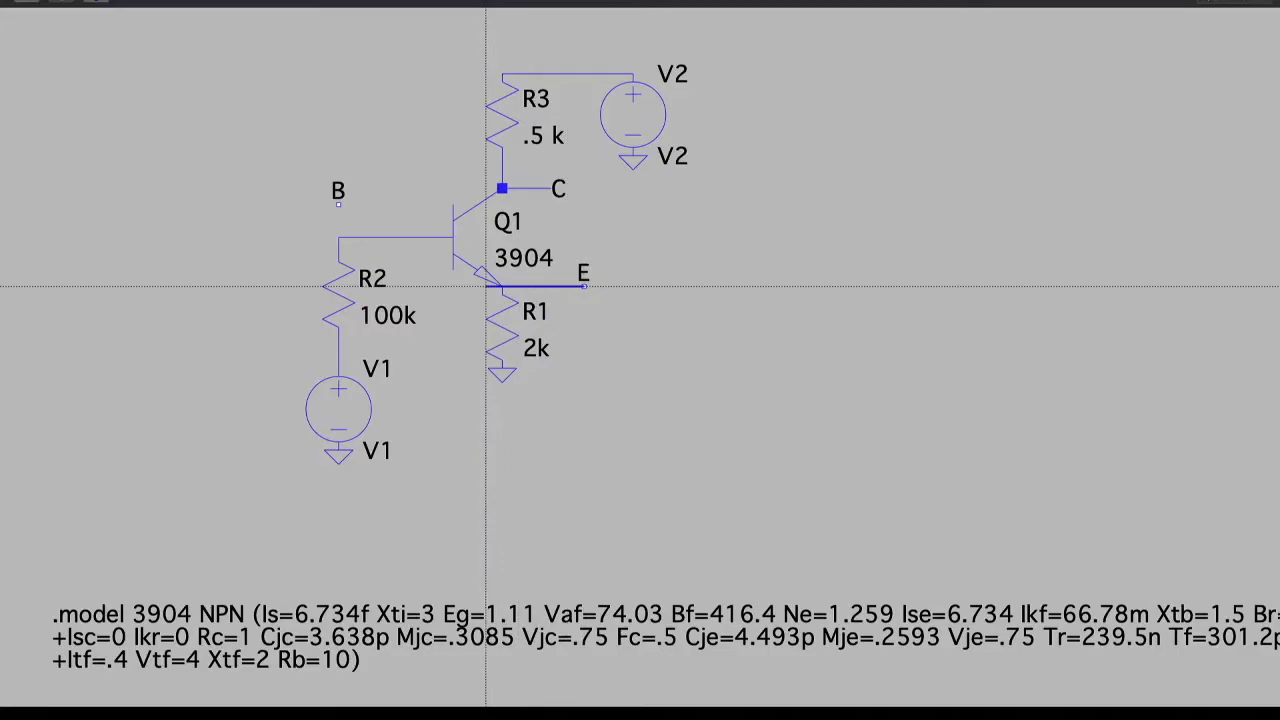
click(502, 287)
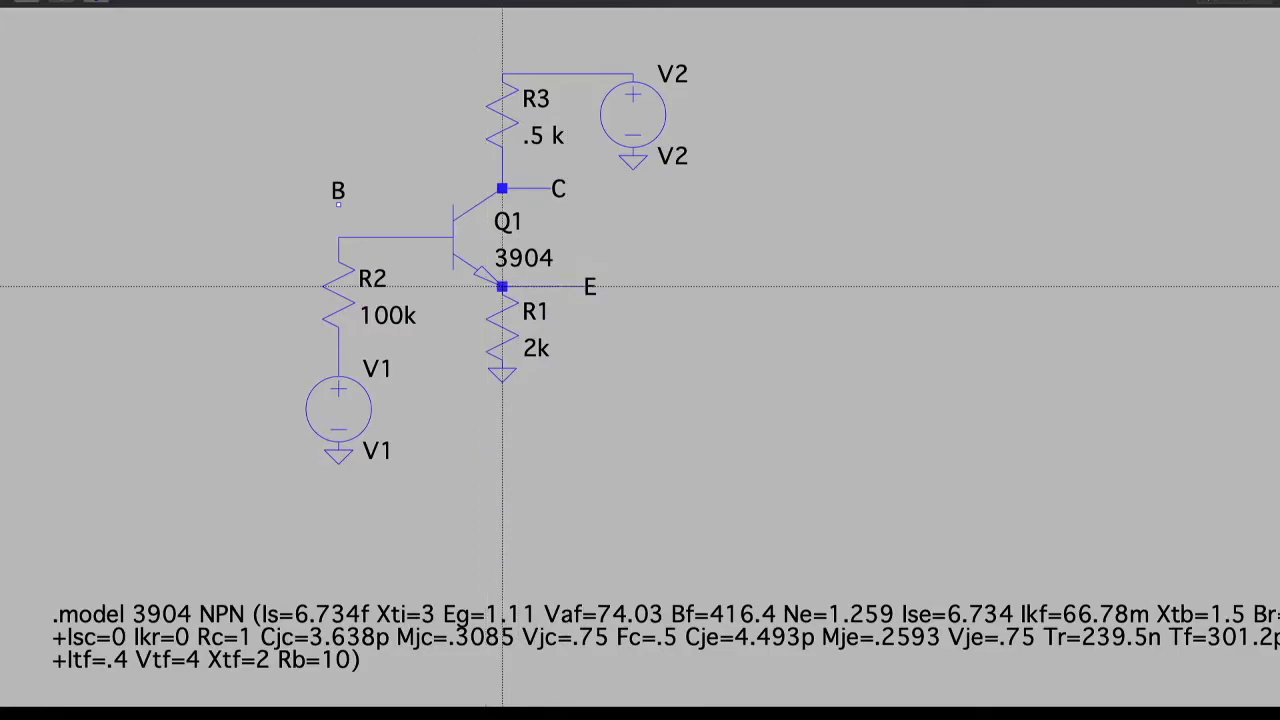
click(338, 205)
click(338, 237)
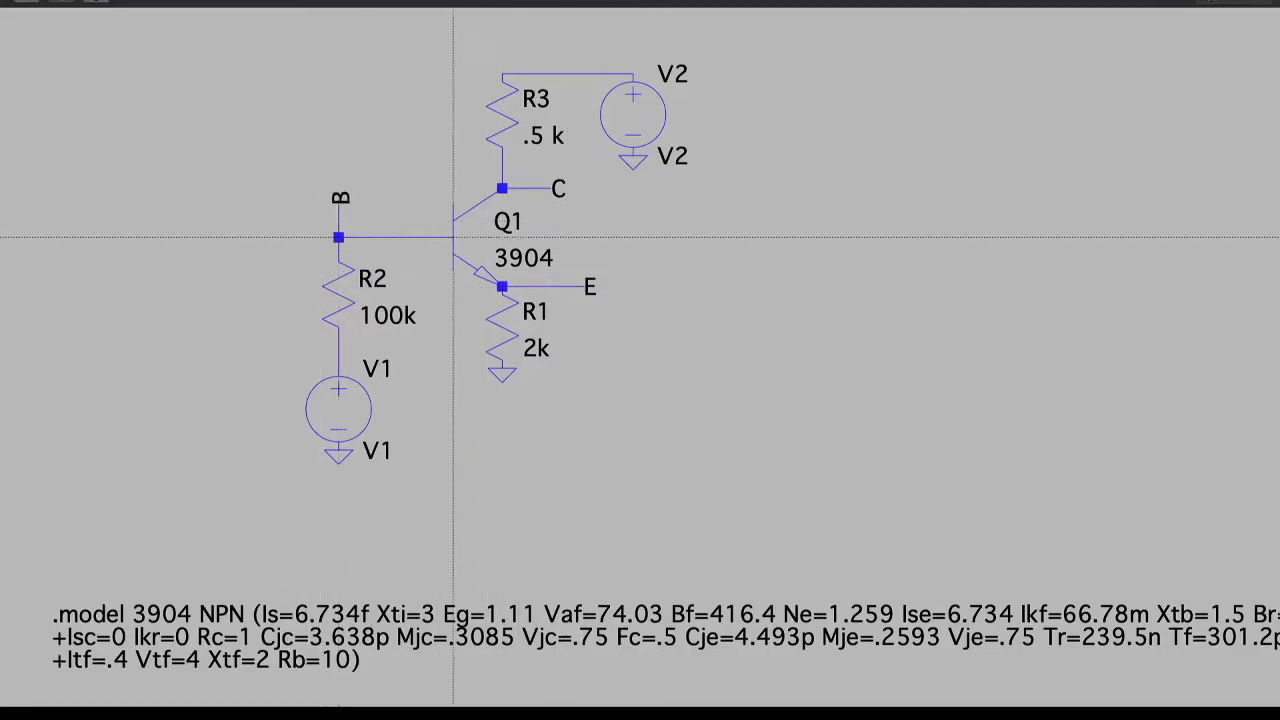
key(Escape)
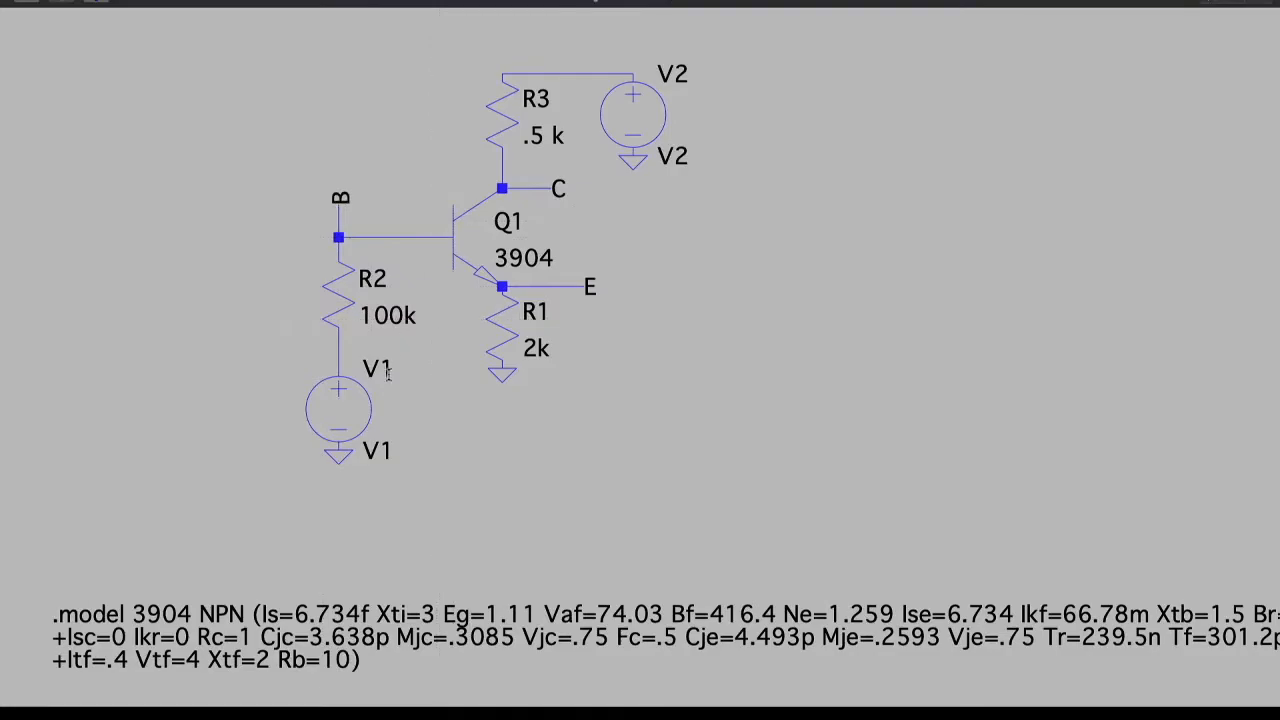
Step: Add the SPICE directive ".dc V2 0 20 .01 V1 0 20 2" above the .model text
right_click(131, 532)
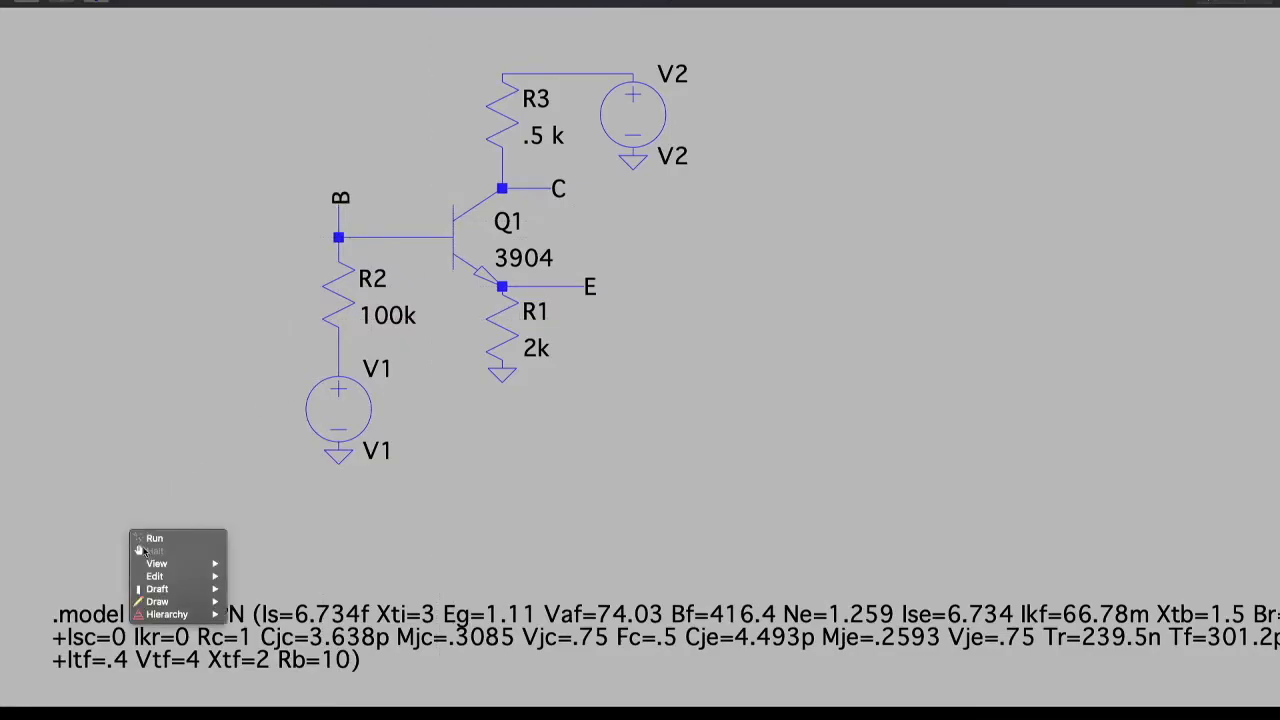
mouse_move(147, 565)
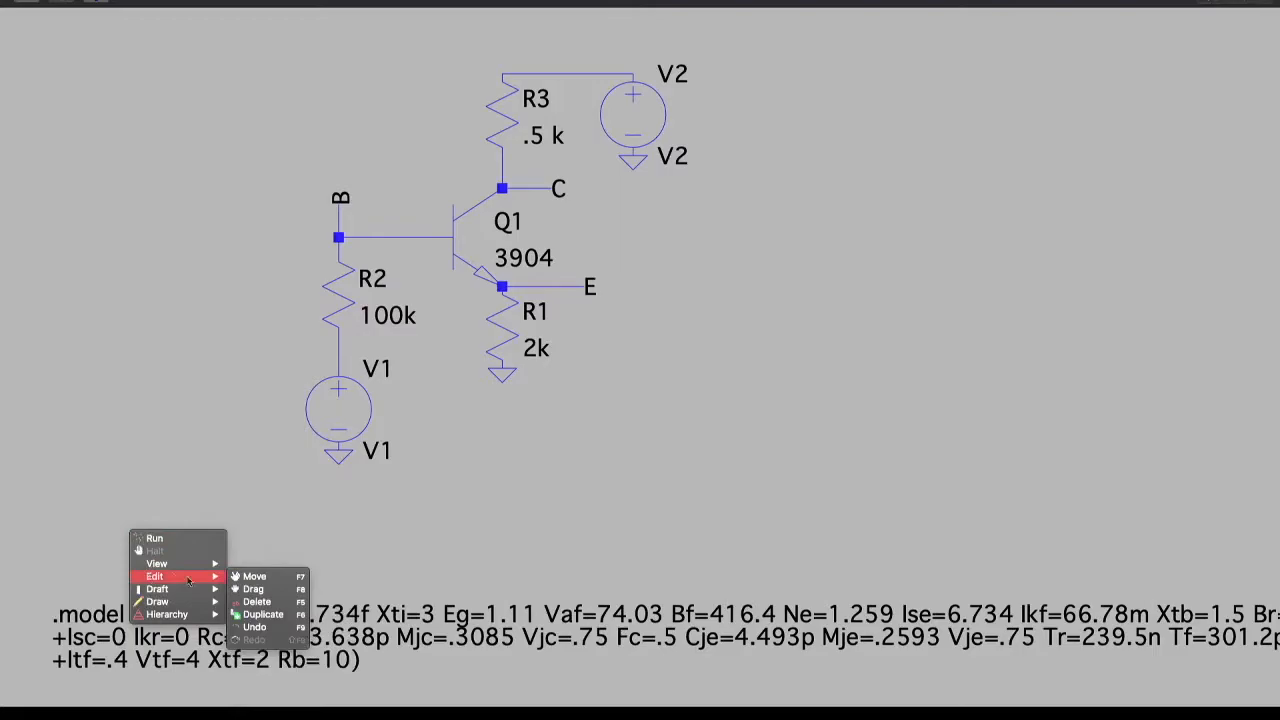
mouse_move(194, 594)
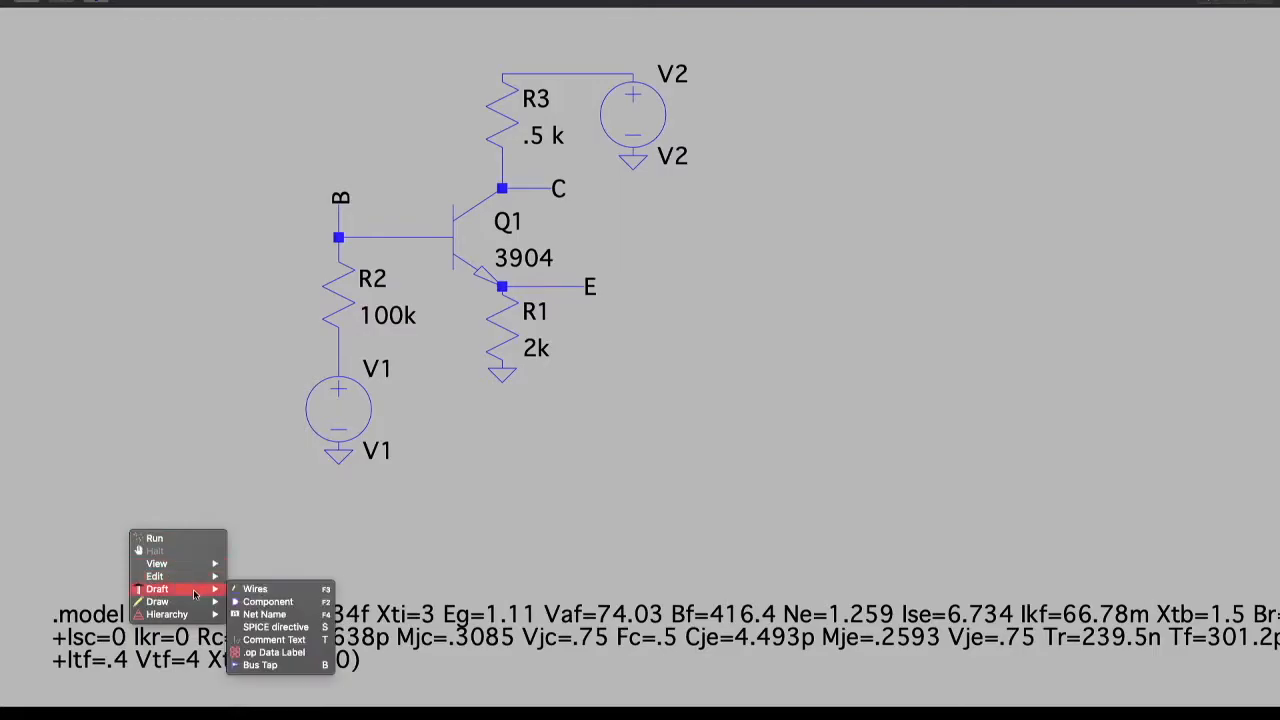
click(275, 627)
text(.dc)
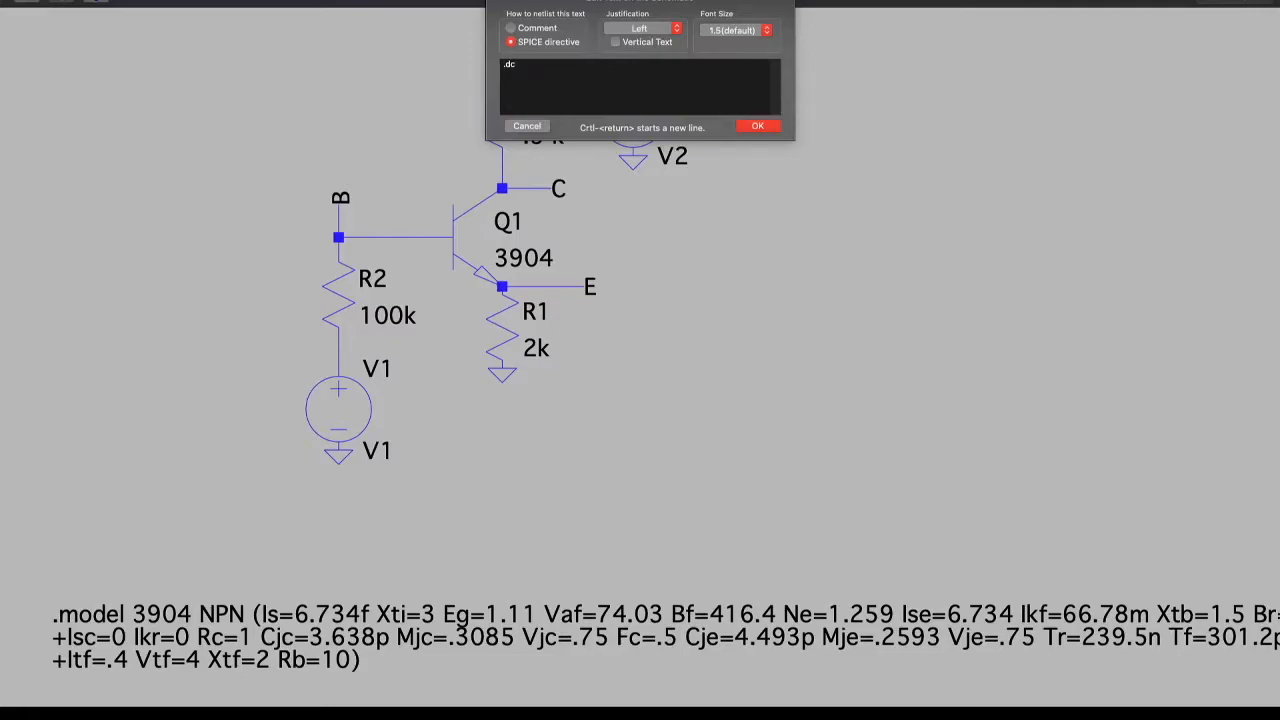
text( V2 0 20 .01 V1 0 20 12)
click(762, 129)
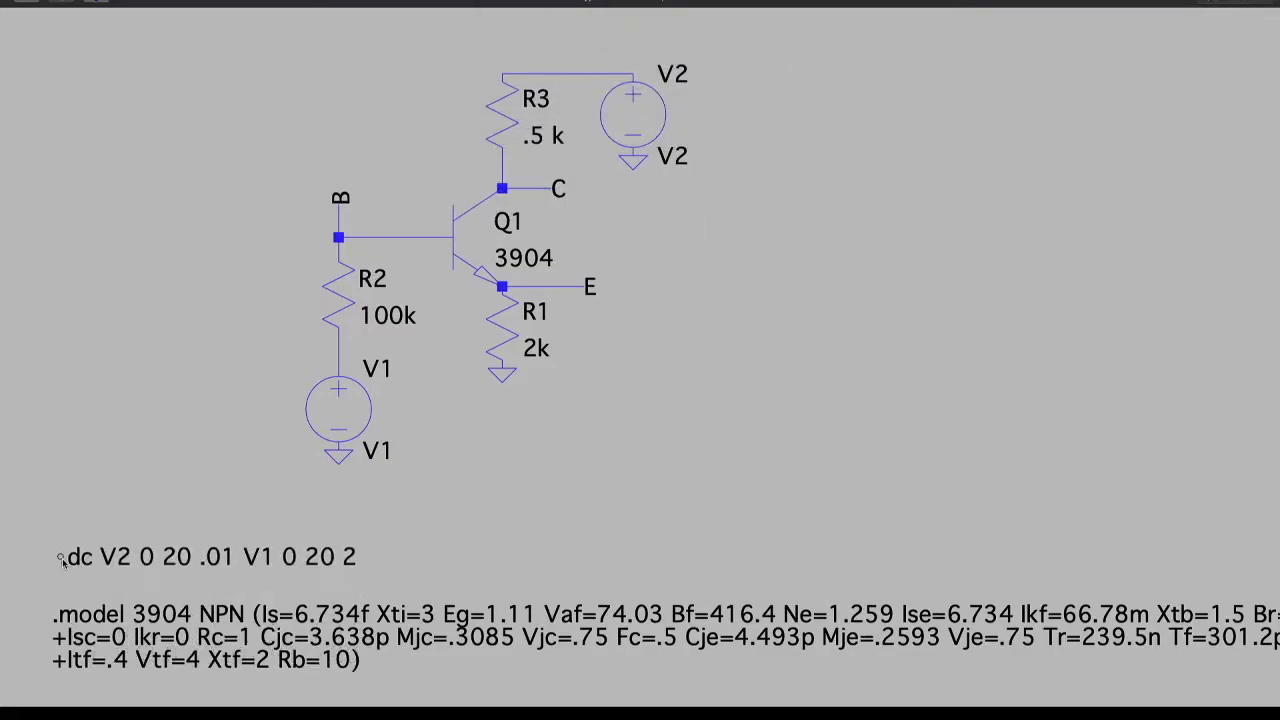
click(63, 563)
Step: Run the DC sweep and set the plot's horizontal axis quantity to V(C) - V(E)
click(61, 2)
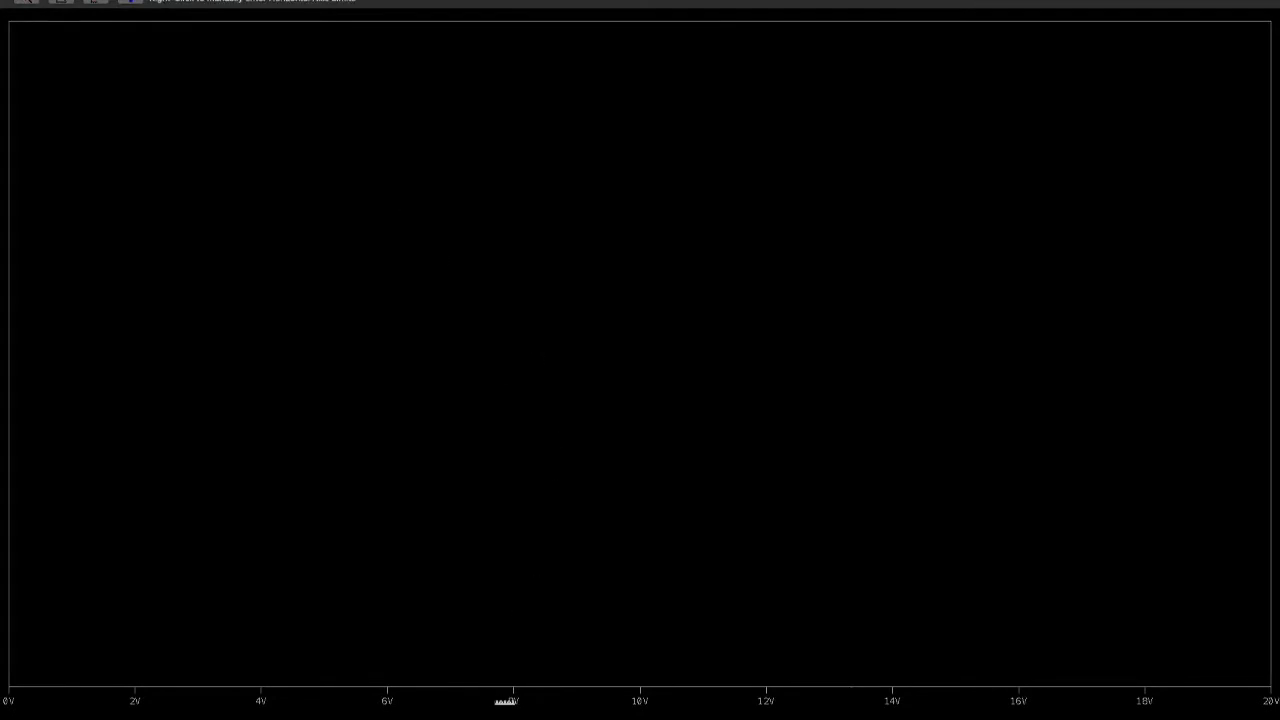
right_click(505, 701)
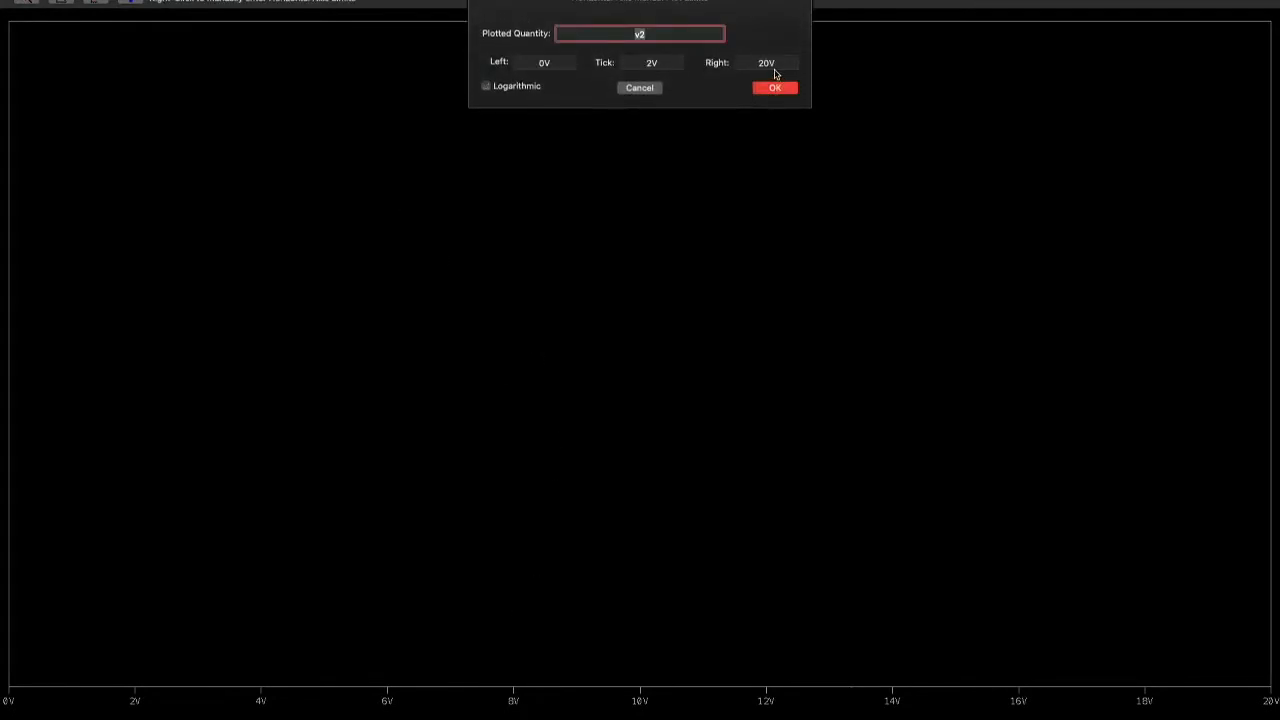
key(BackSpace)
text(V()
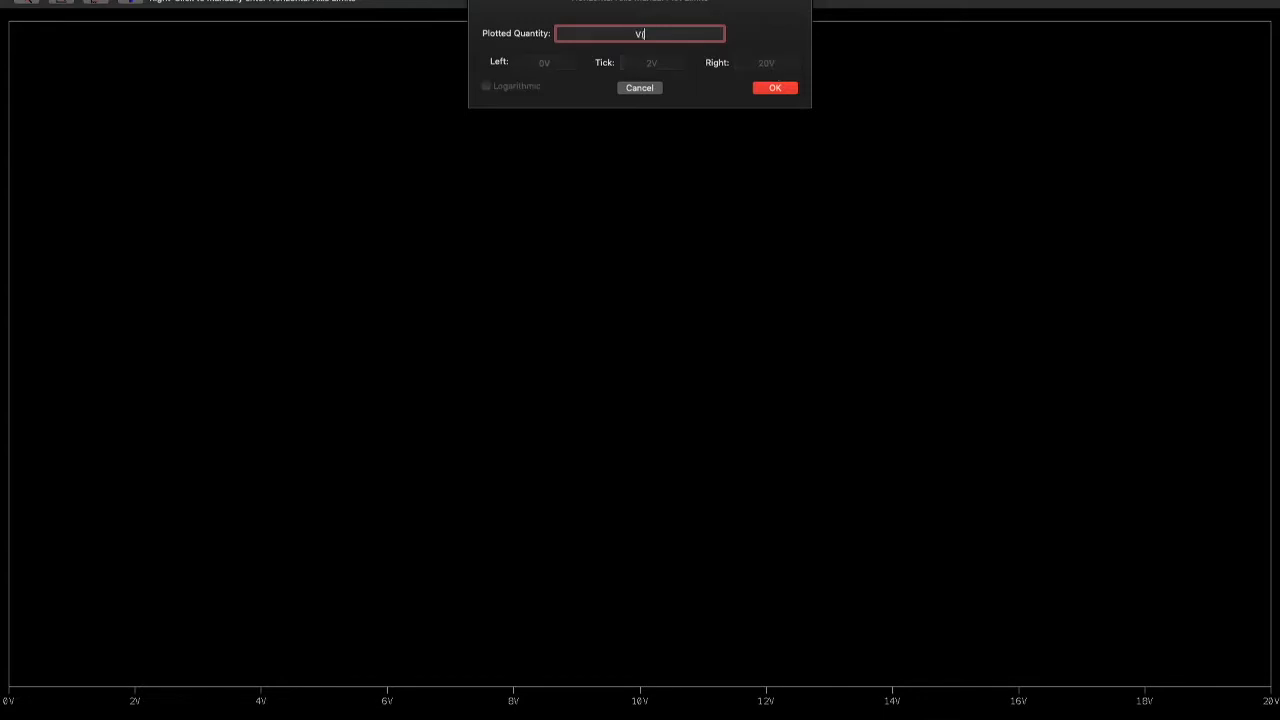
text(C) - V(E))
click(775, 91)
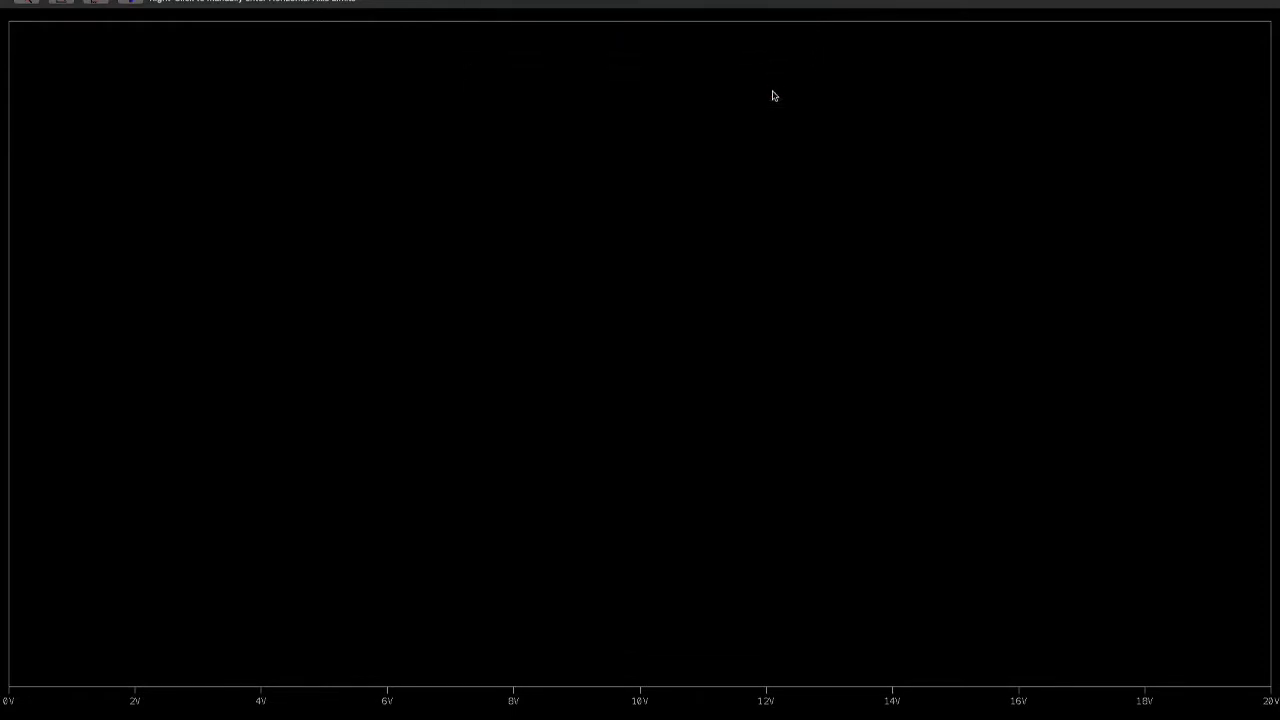
Step: Limit the plot's horizontal axis to the range from 0 to 2V
right_click(615, 686)
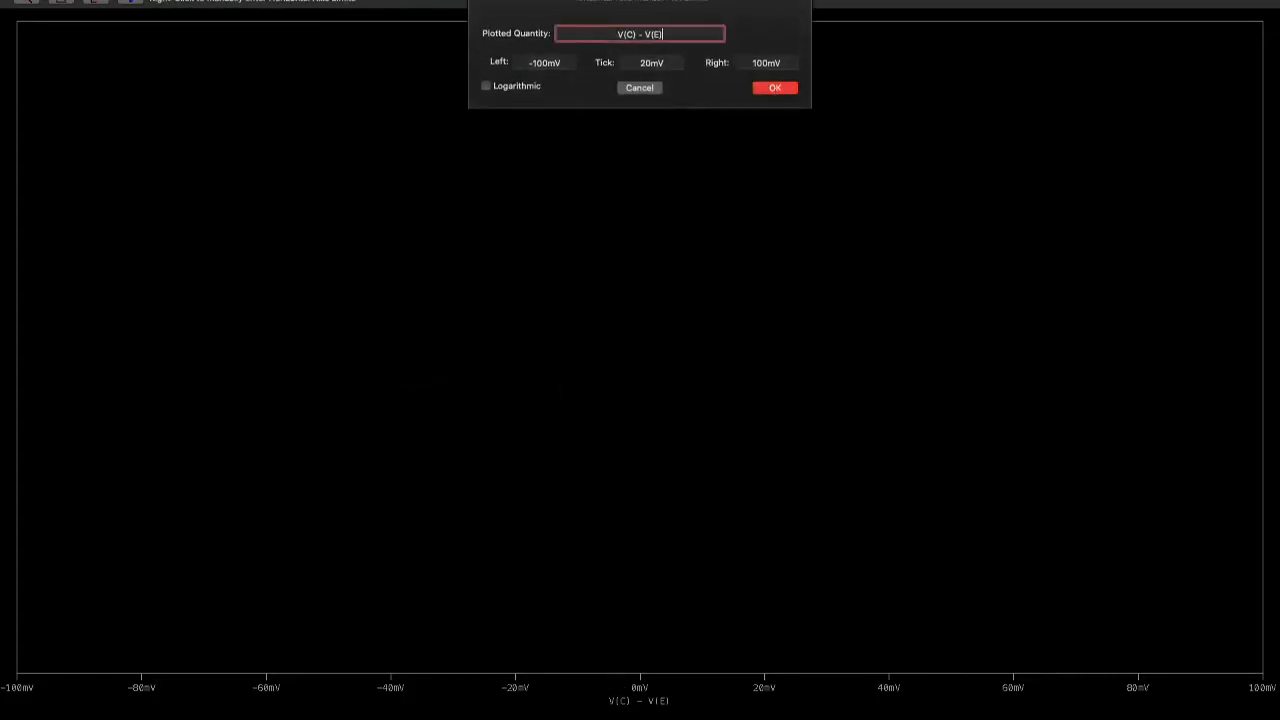
click(563, 63)
key(BackSpace)
key(BackSpace)
key(BackSpace)
key(BackSpace)
key(BackSpace)
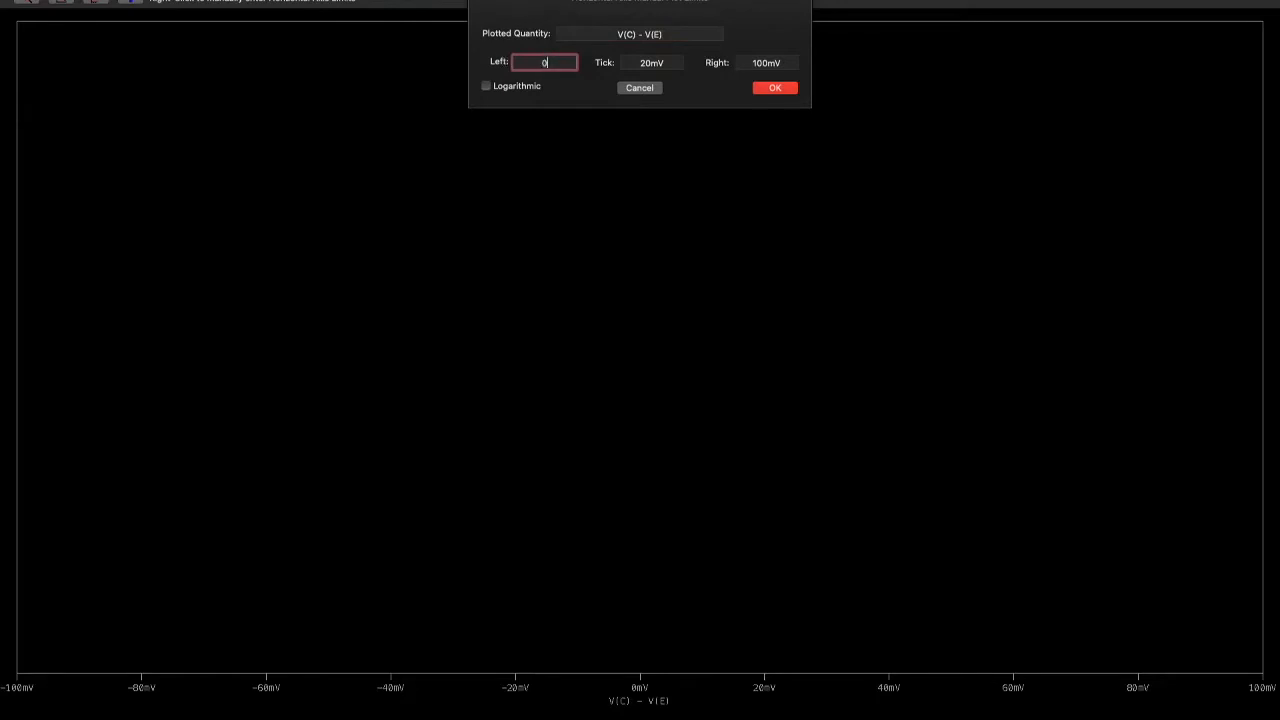
double_click(783, 63)
text(2V)
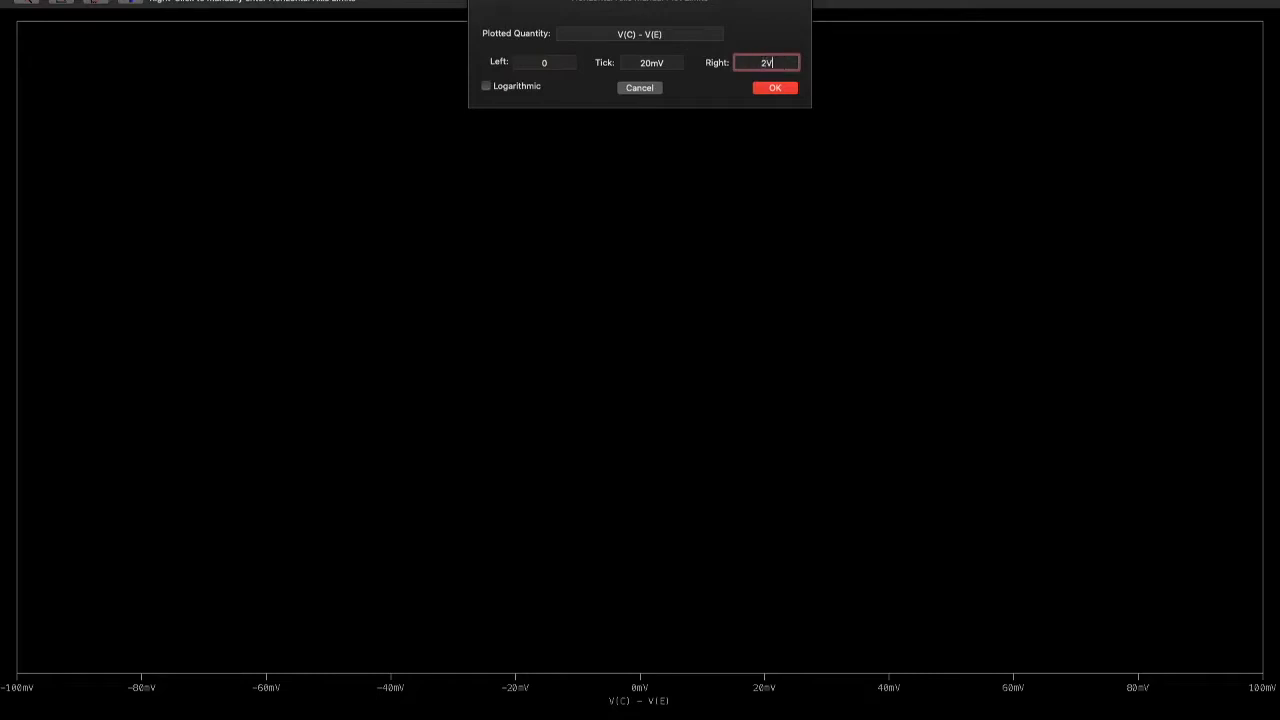
key(Return)
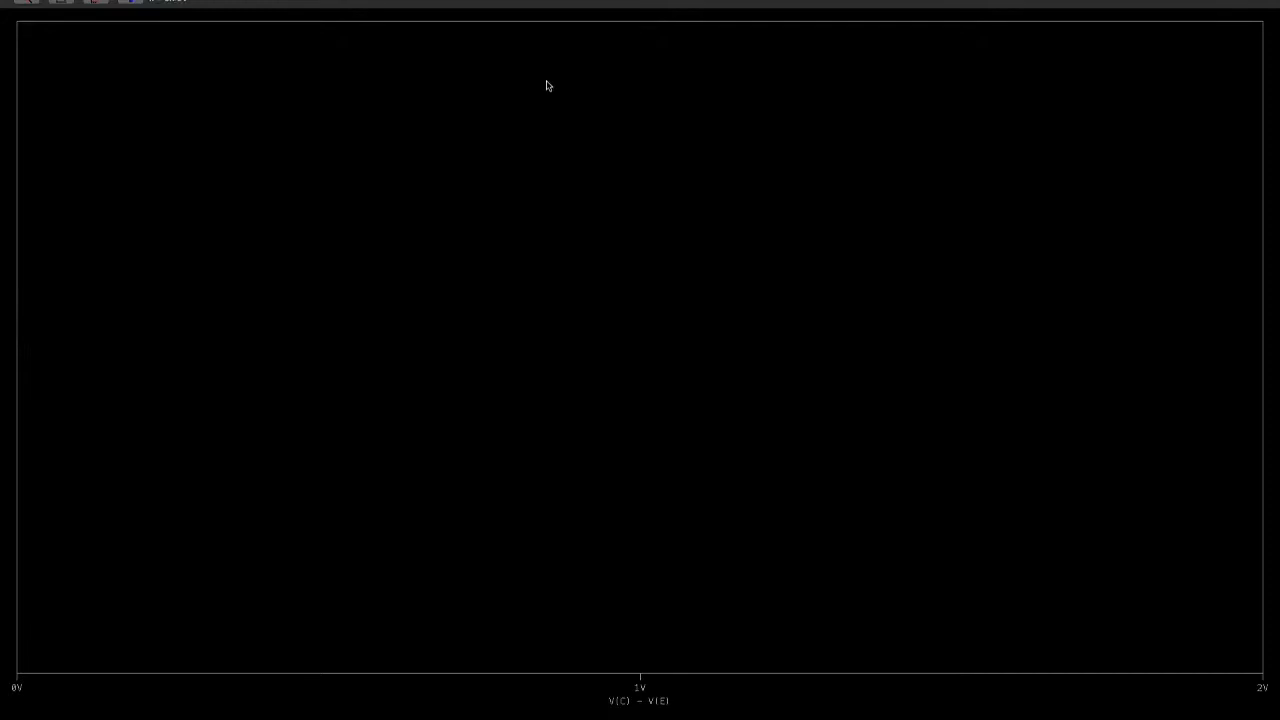
Step: Add the collector current trace Ic(Q1) to the plot
right_click(603, 18)
click(437, 75)
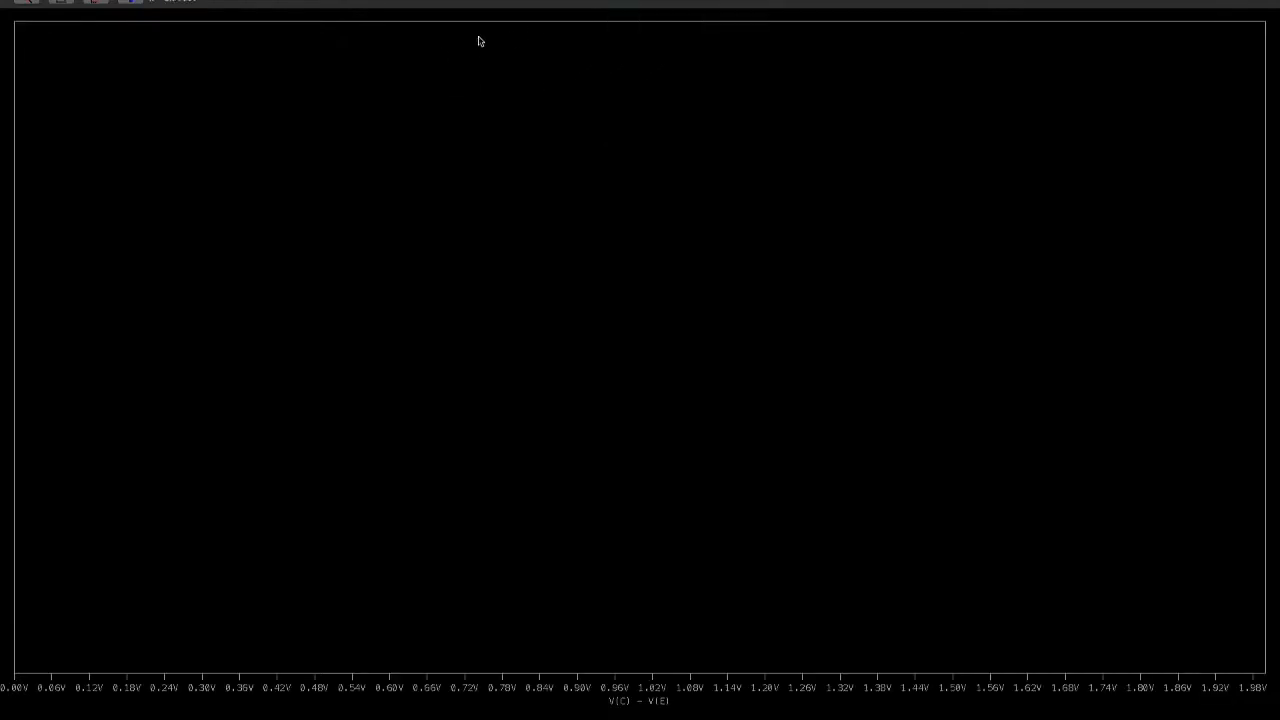
right_click(578, 14)
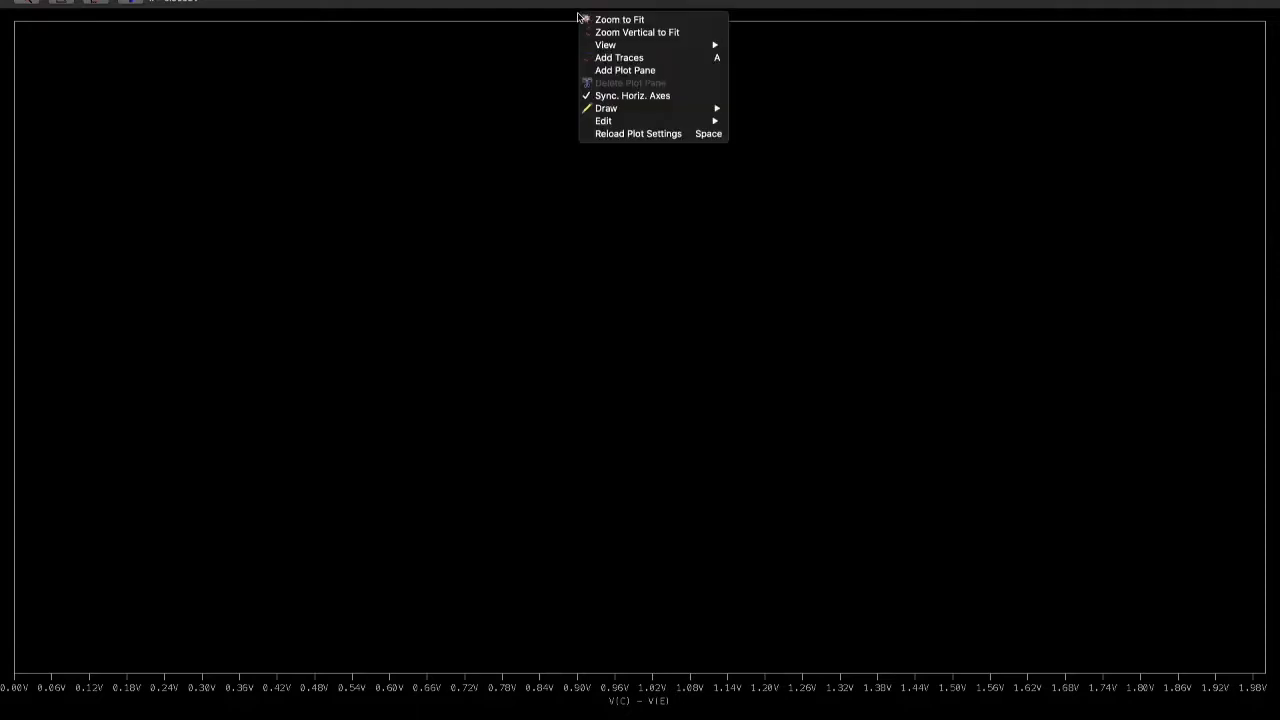
click(623, 57)
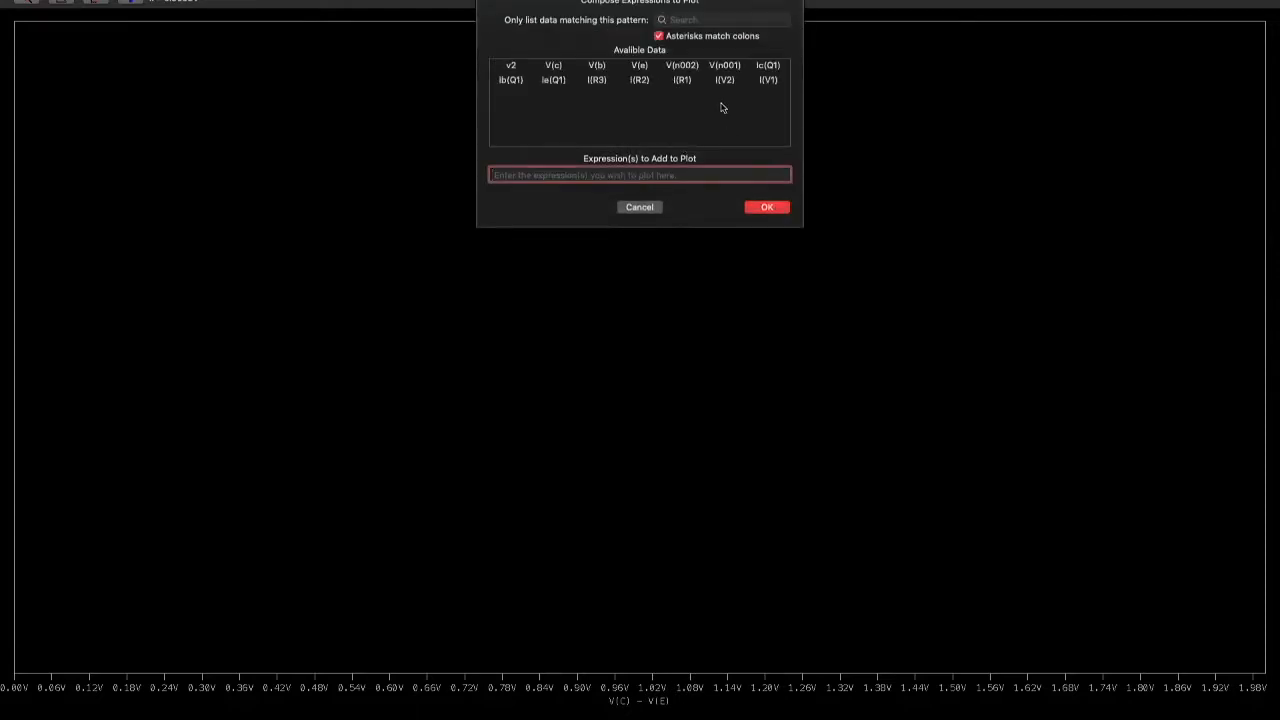
click(768, 67)
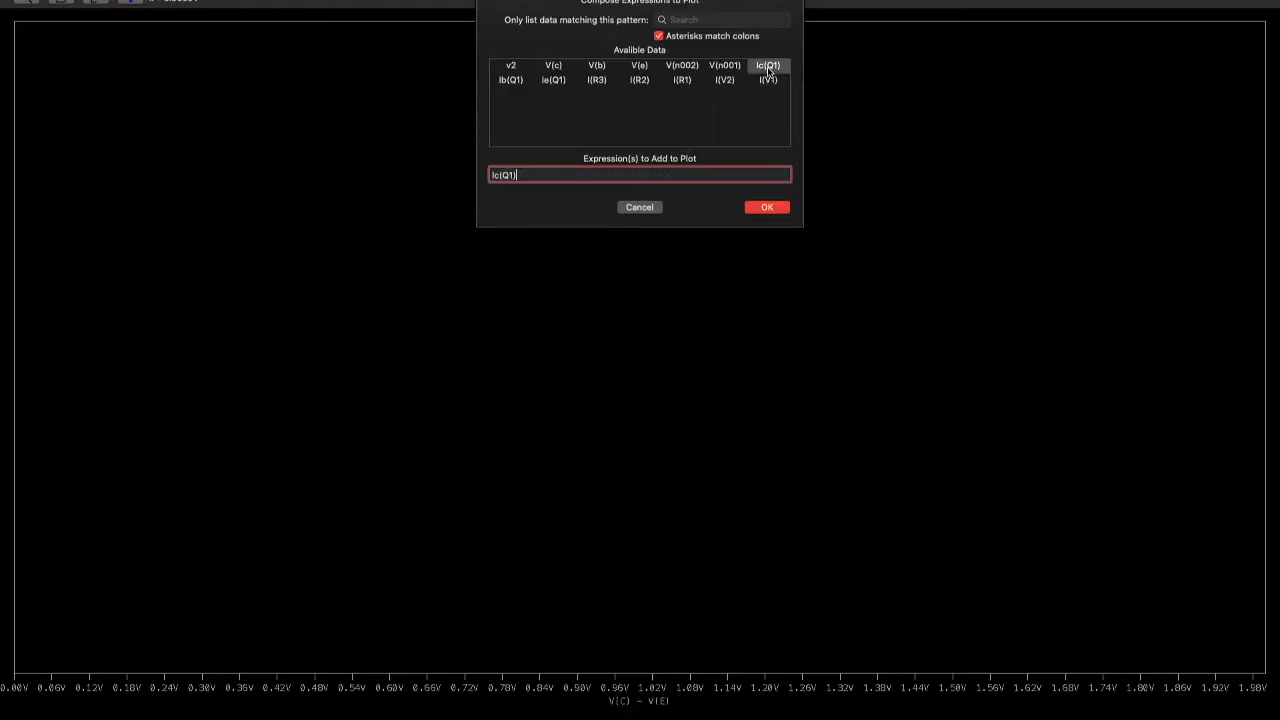
click(765, 208)
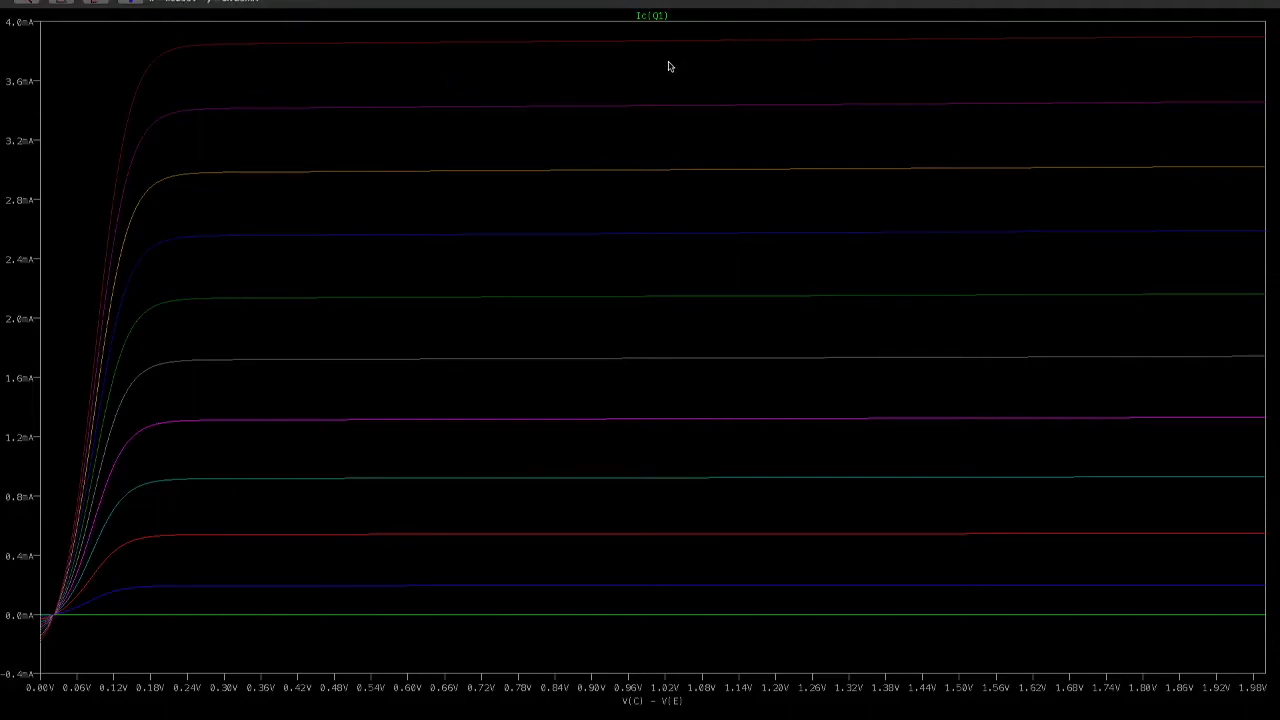
Step: Compare the Ic(Q1) curves in the Draft8.raw plot with the circuit in the Draft8.asc schematic
key(ctrl+Up)
click(750, 34)
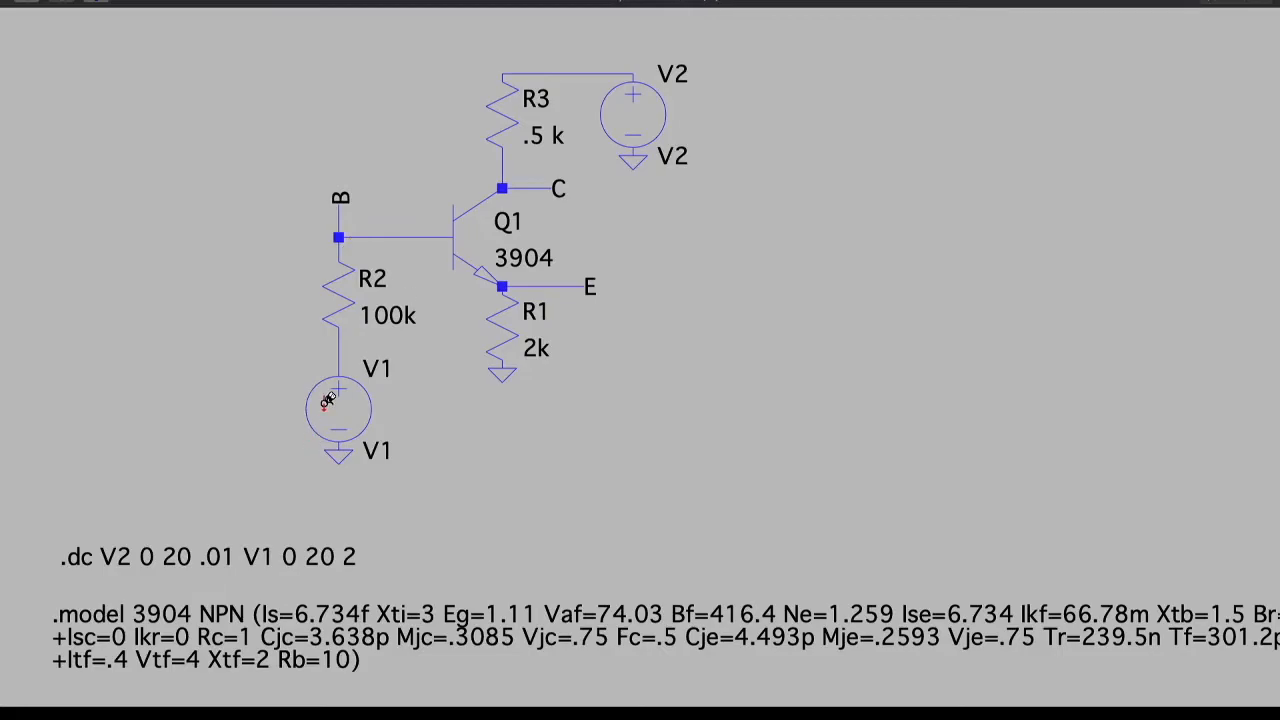
key(ctrl+Up)
click(920, 44)
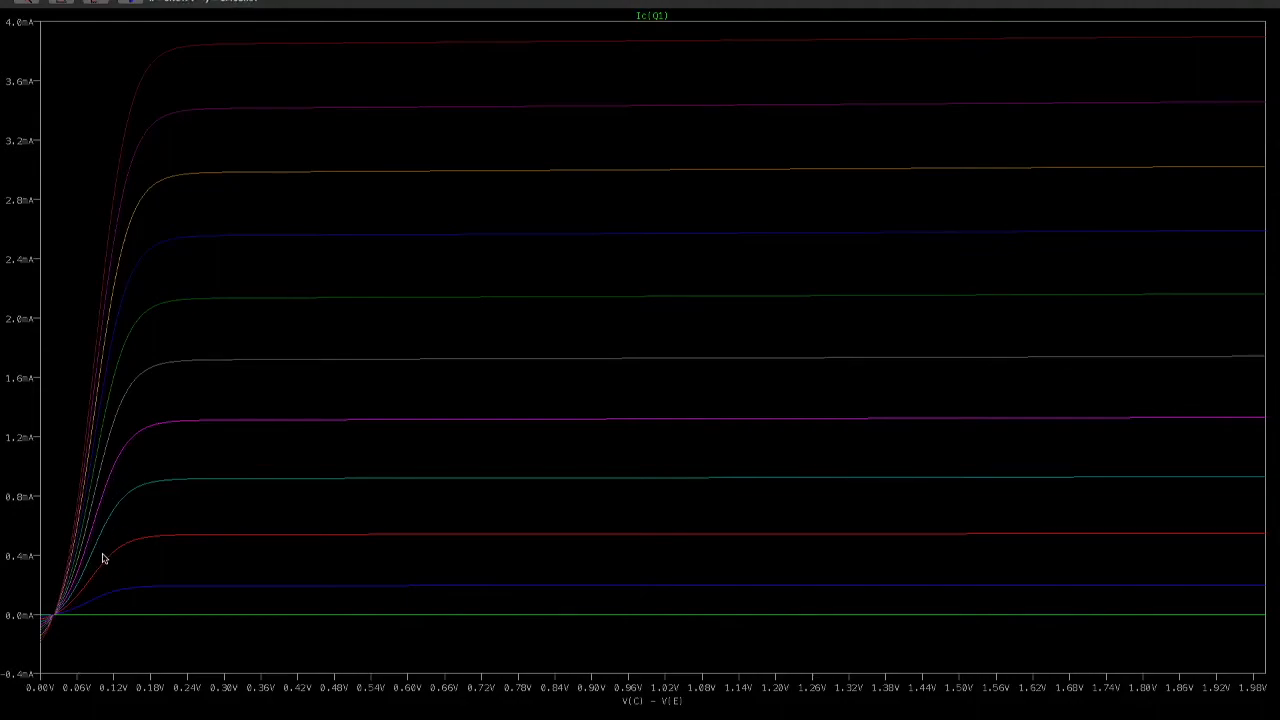
key(ctrl+Up)
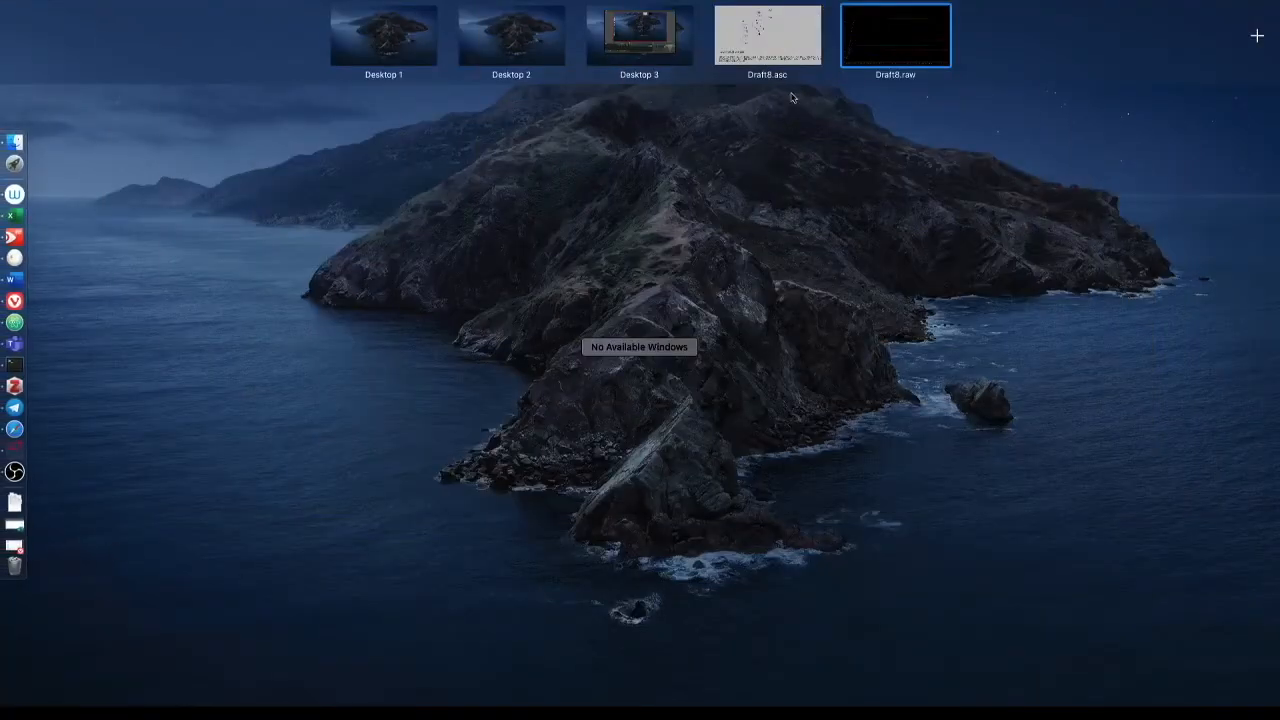
click(794, 40)
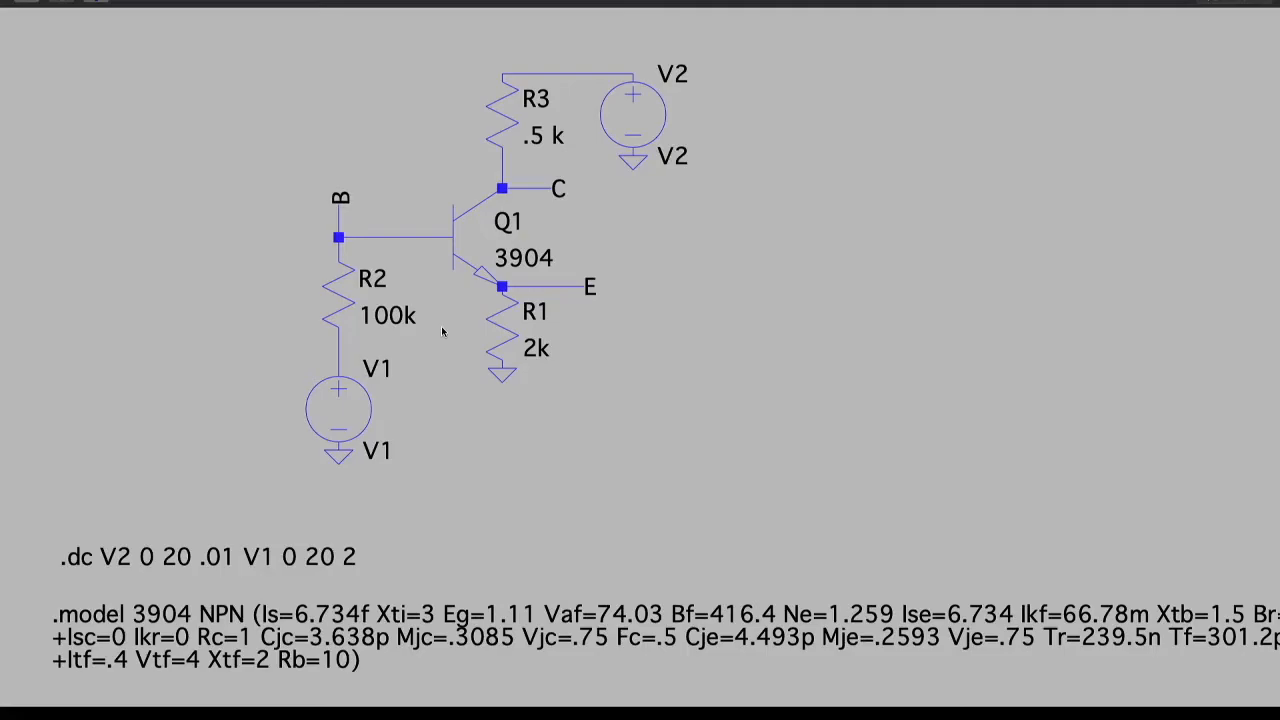
mouse_move(293, 1)
key(ctrl+Up)
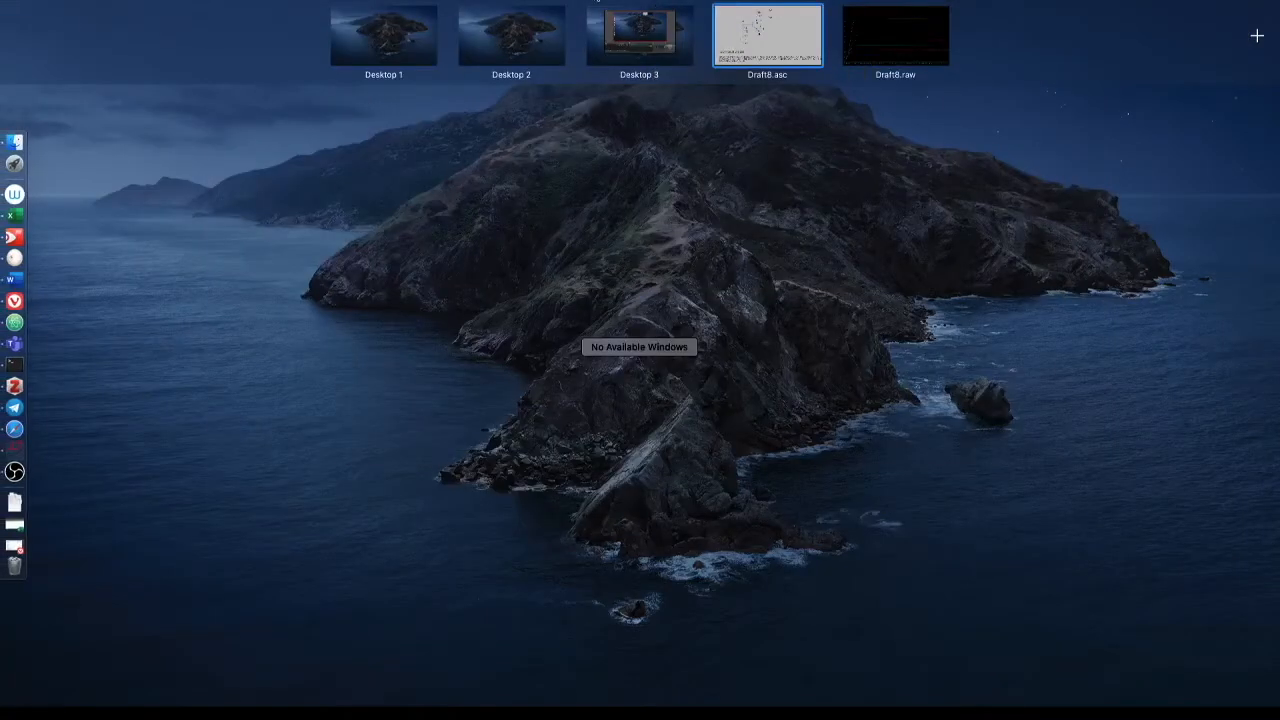
click(900, 45)
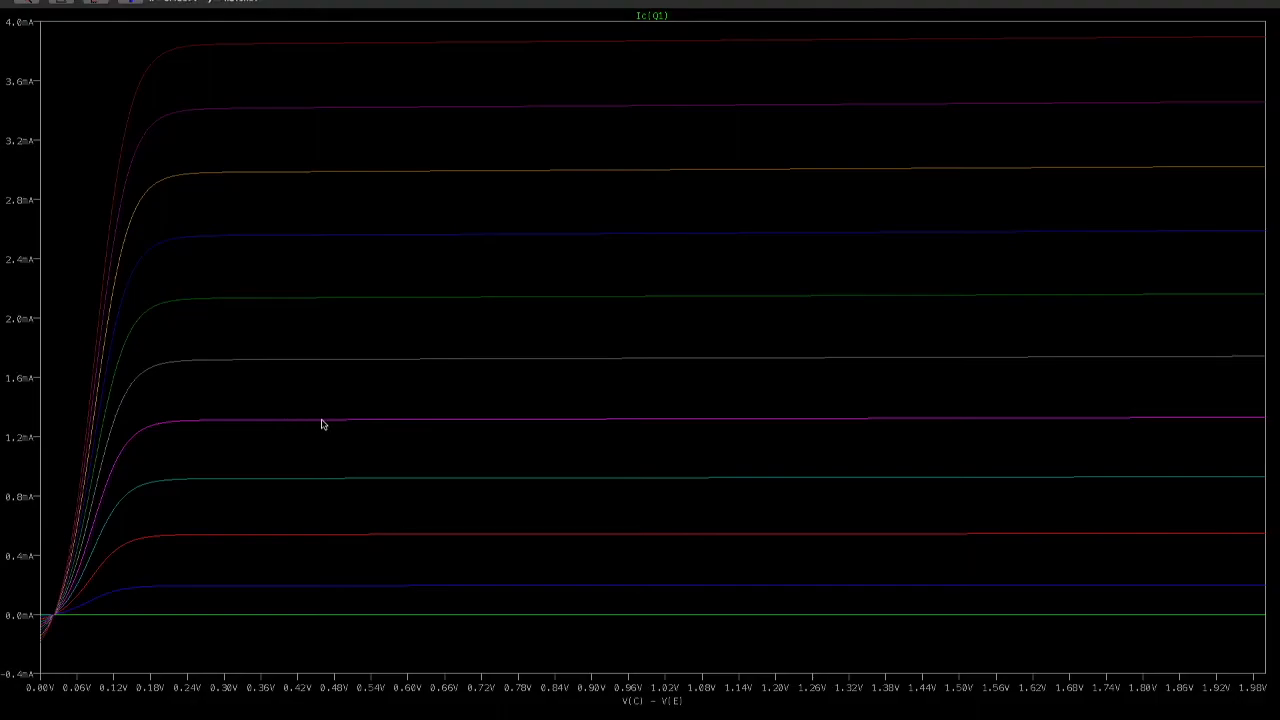
Step: Return to the schematic and set source V1 to 8V and source V2 to 10V
key(ctrl+Up)
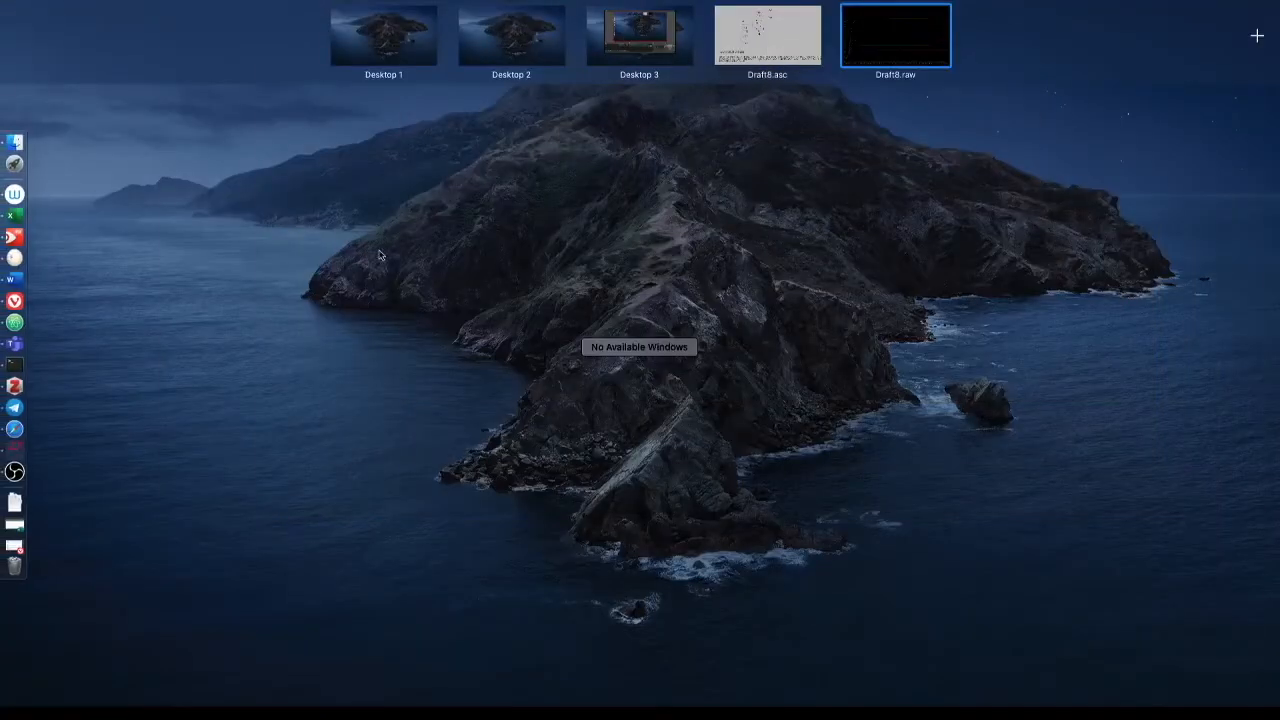
click(777, 66)
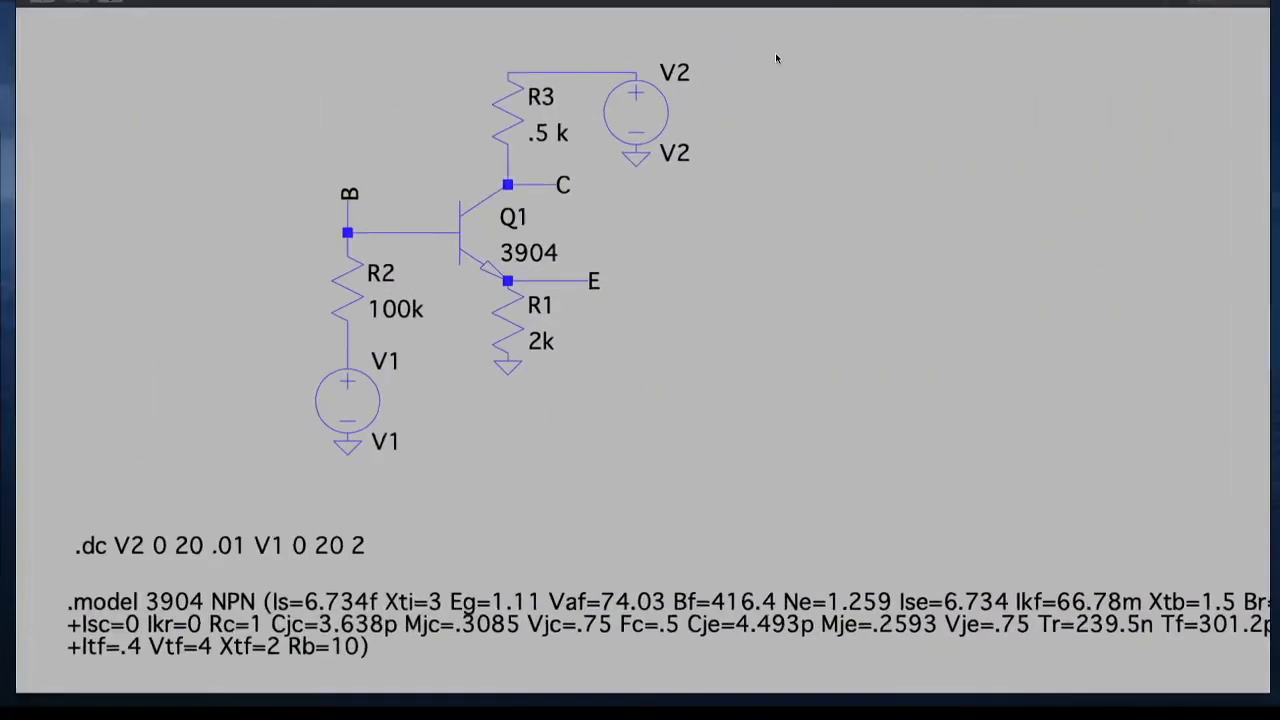
right_click(374, 441)
text(B)
key(Return)
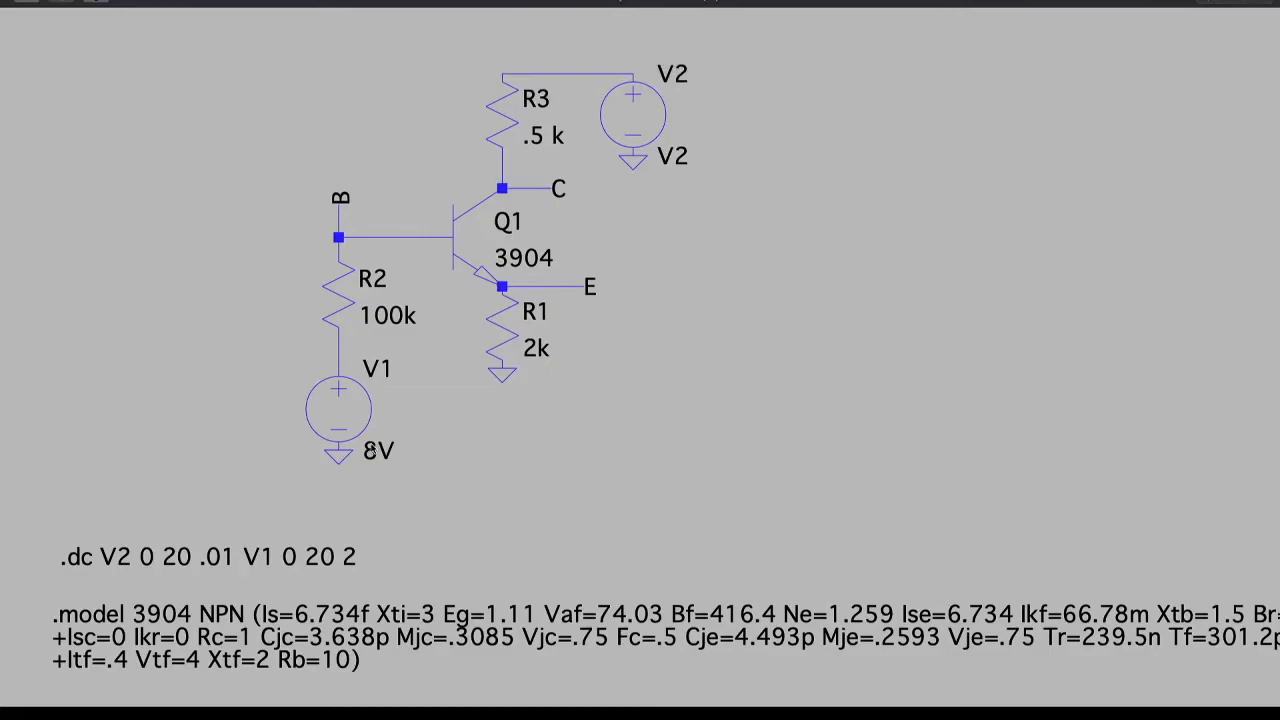
right_click(684, 161)
text(10V)
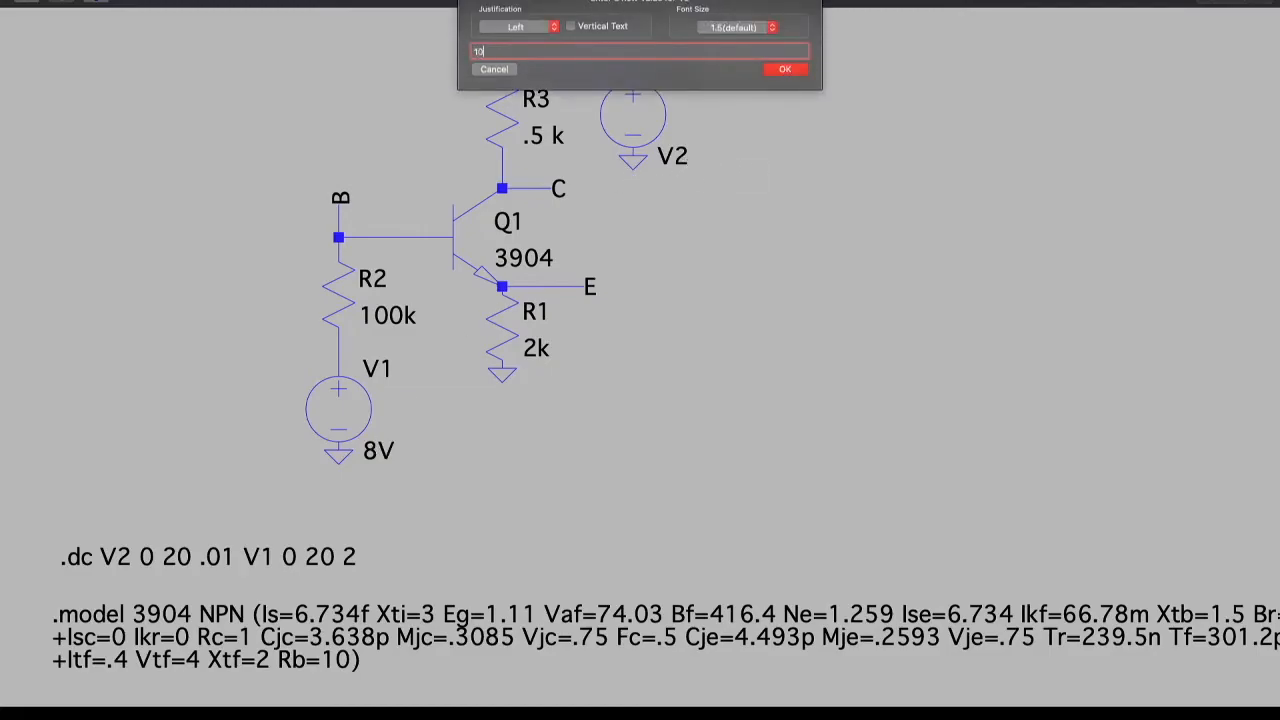
key(Return)
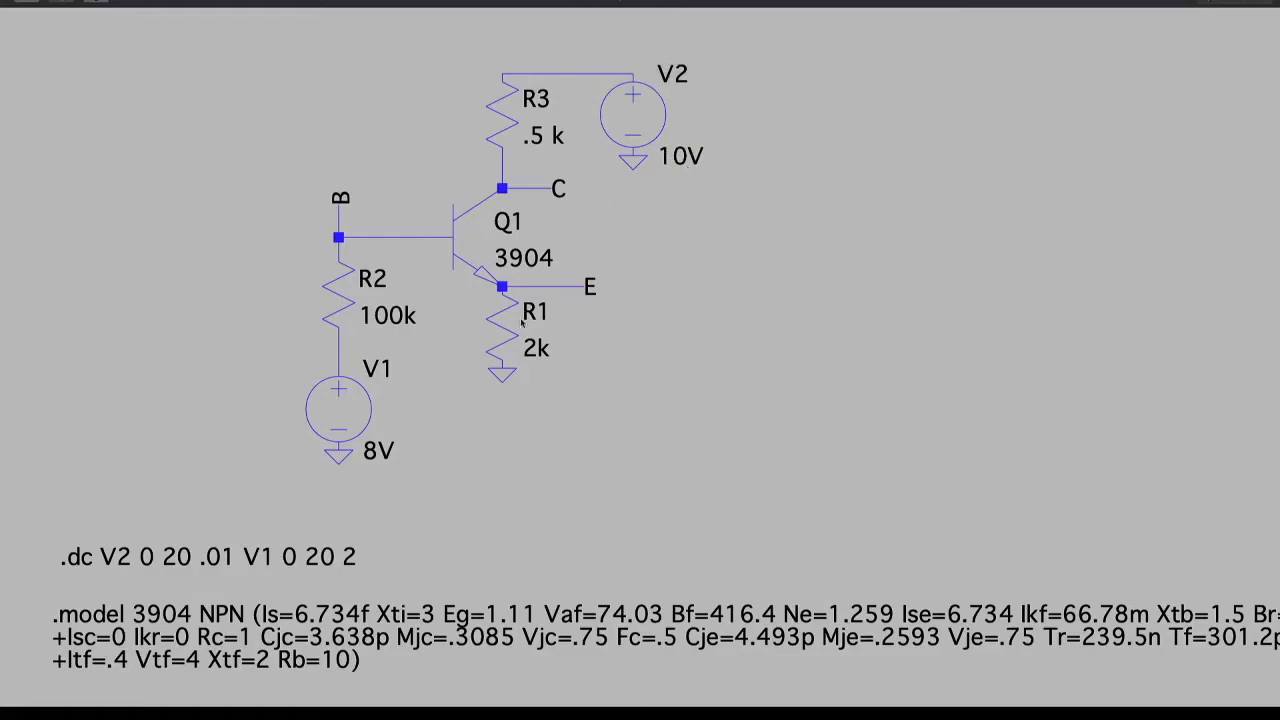
Step: Set the value of resistor R3 to the parameter {RC}
right_click(535, 137)
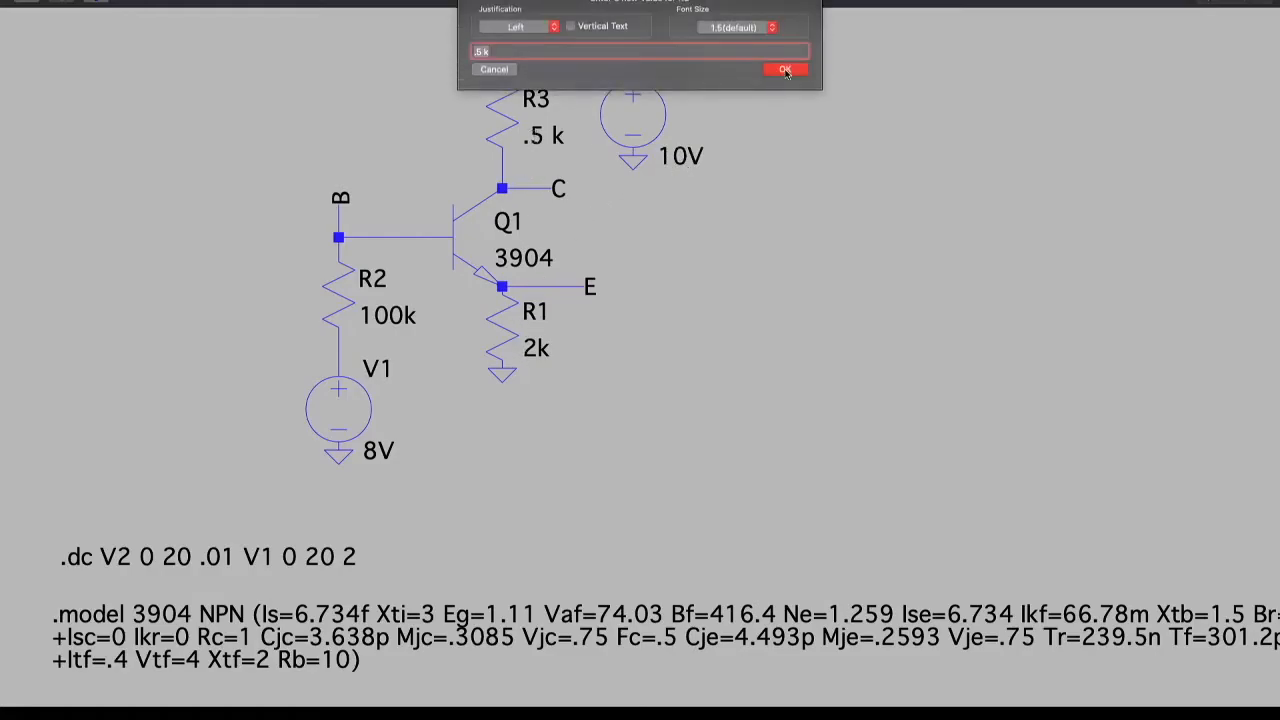
key(BackSpace)
text({RC})
key(Return)
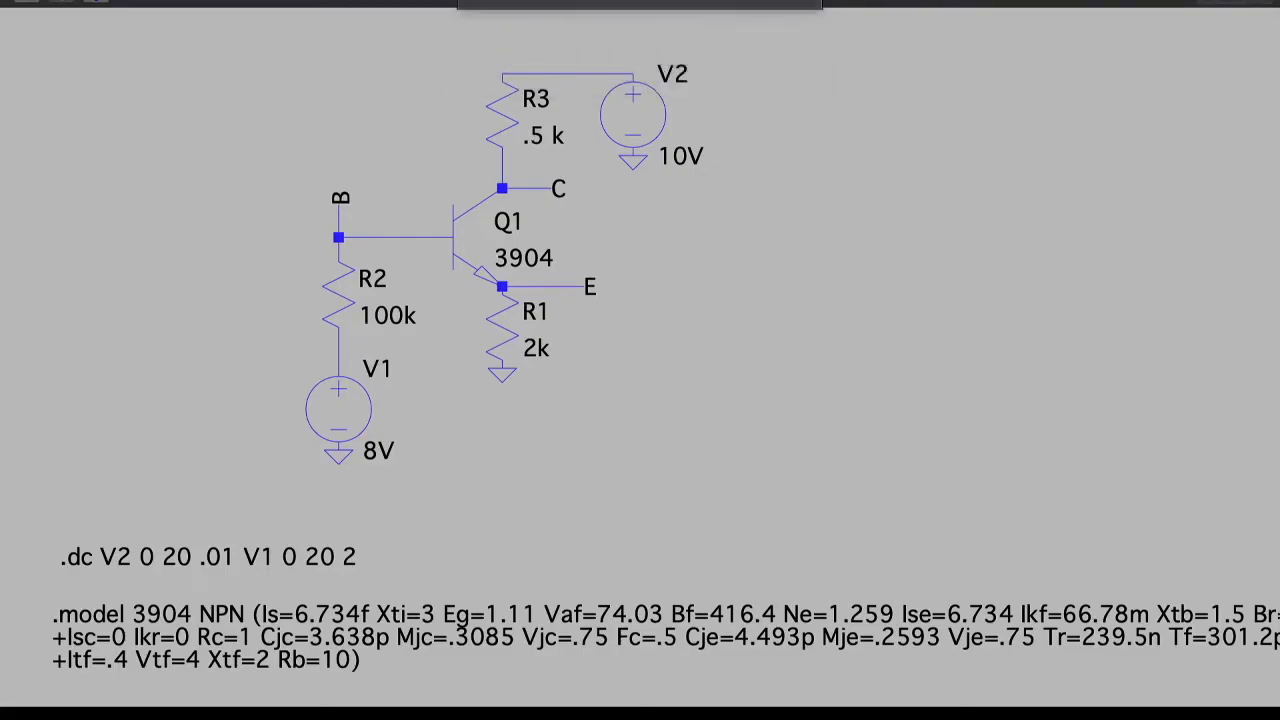
Step: Replace the .dc directive with ".step param RC 100 30k 100" and try to run the simulation
right_click(150, 560)
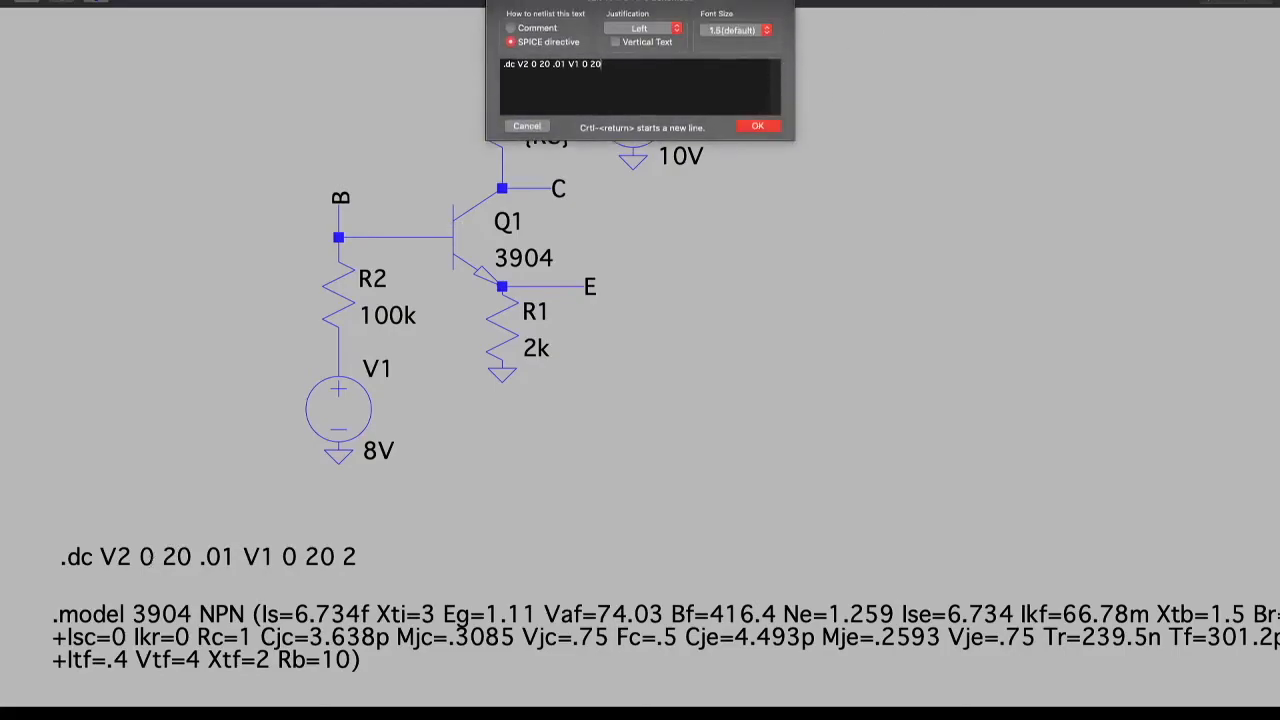
key(BackSpace)
key(BackSpace)
key(BackSpace)
key(BackSpace)
key(BackSpace)
key(BackSpace)
key(BackSpace)
key(BackSpace)
key(BackSpace)
key(BackSpace)
key(BackSpace)
key(BackSpace)
key(BackSpace)
key(BackSpace)
key(BackSpace)
key(BackSpace)
key(BackSpace)
key(BackSpace)
key(BackSpace)
key(BackSpace)
text(.step param)
text( RC)
text({)
key(BackSpace)
key(BackSpace)
text(100)
text(30K 100)
click(598, 66)
key(BackSpace)
text(k)
click(760, 127)
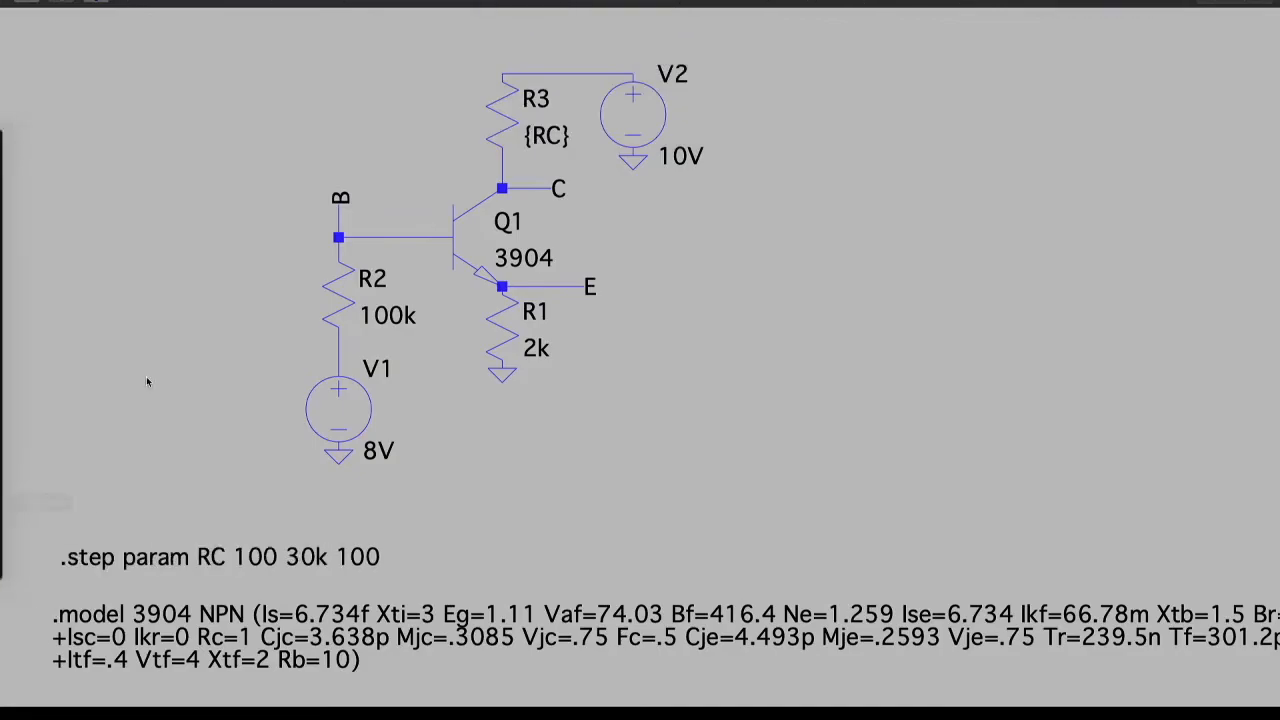
click(27, 2)
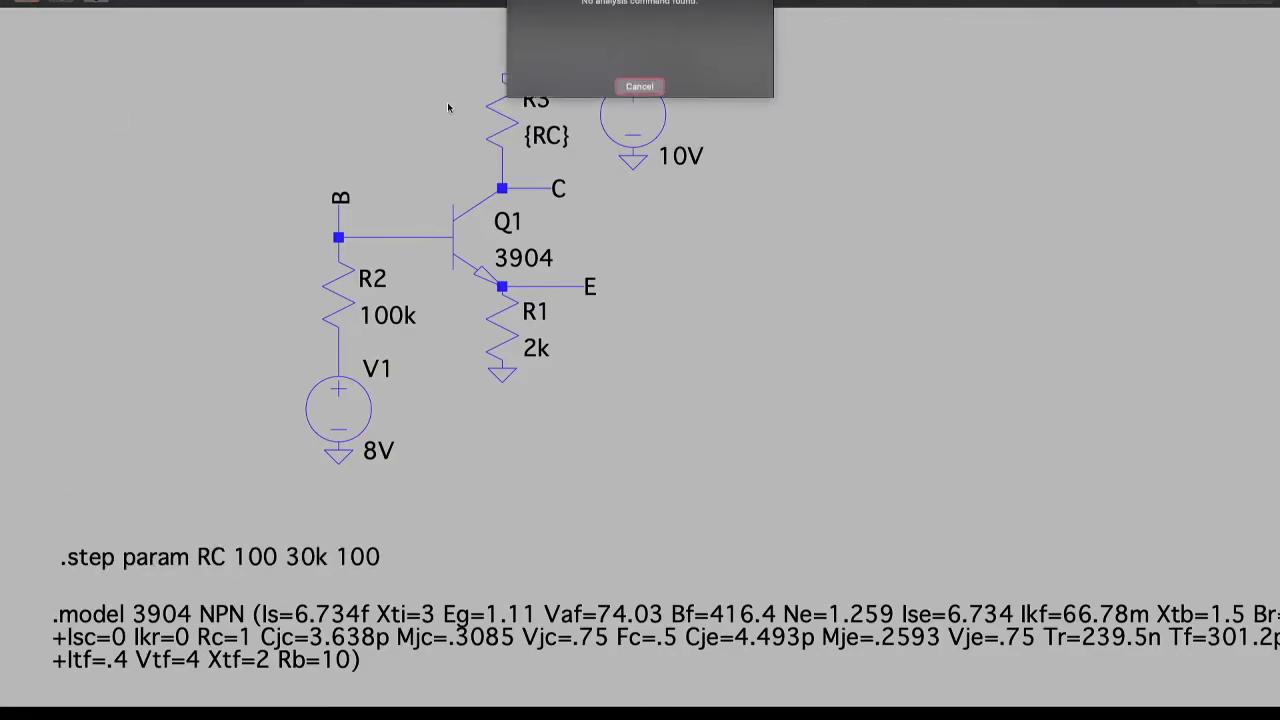
Step: Add an .op SPICE directive above the .step directive and run the simulation
right_click(52, 473)
mouse_move(95, 529)
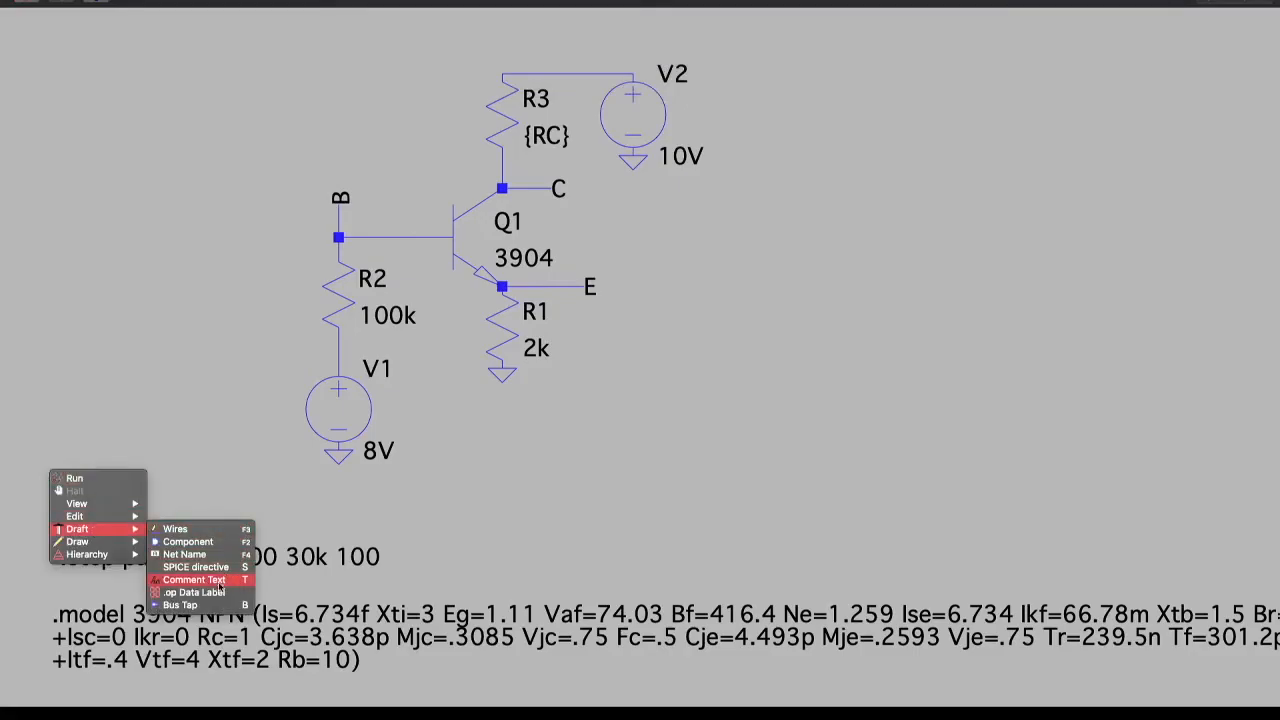
click(208, 570)
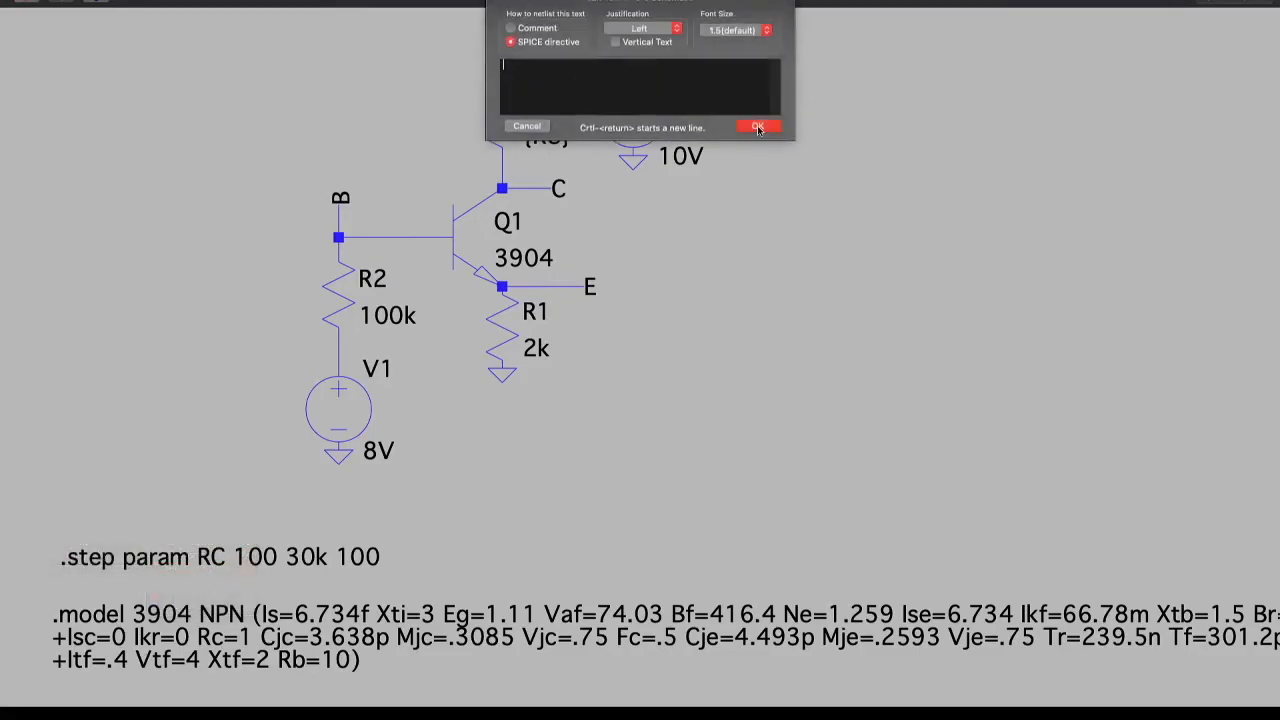
text(.op)
key(Return)
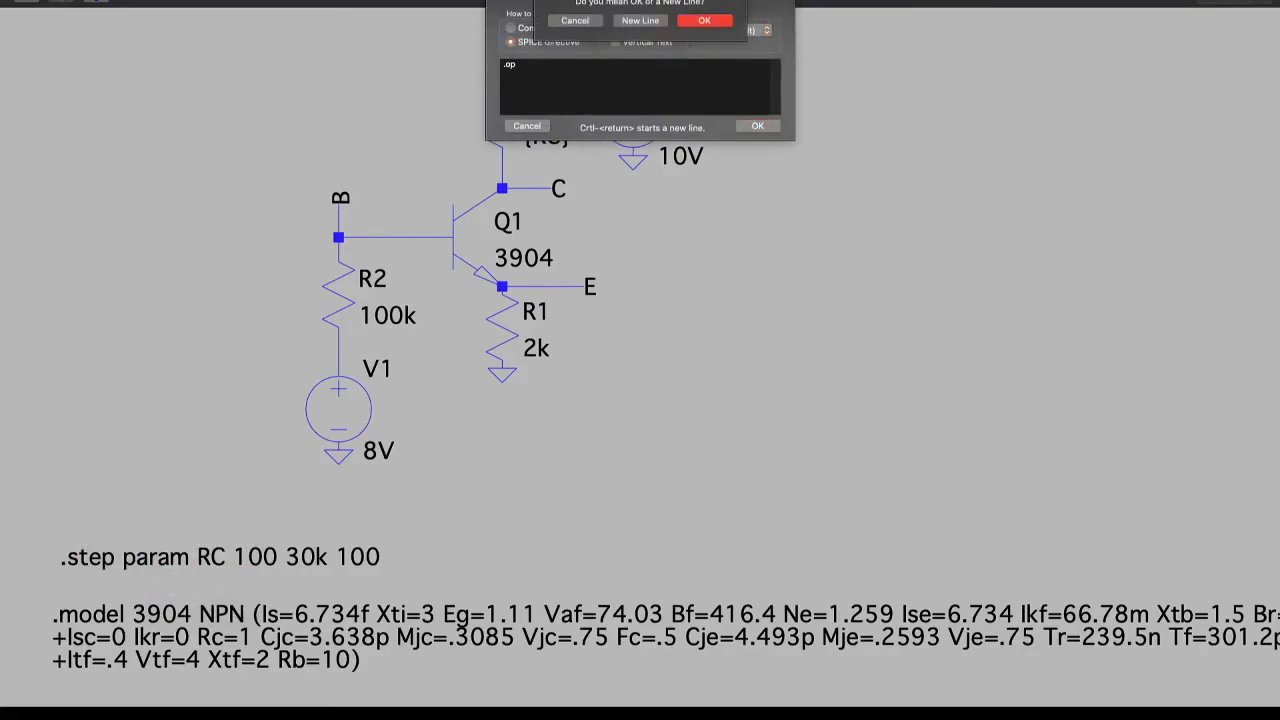
click(712, 22)
click(110, 500)
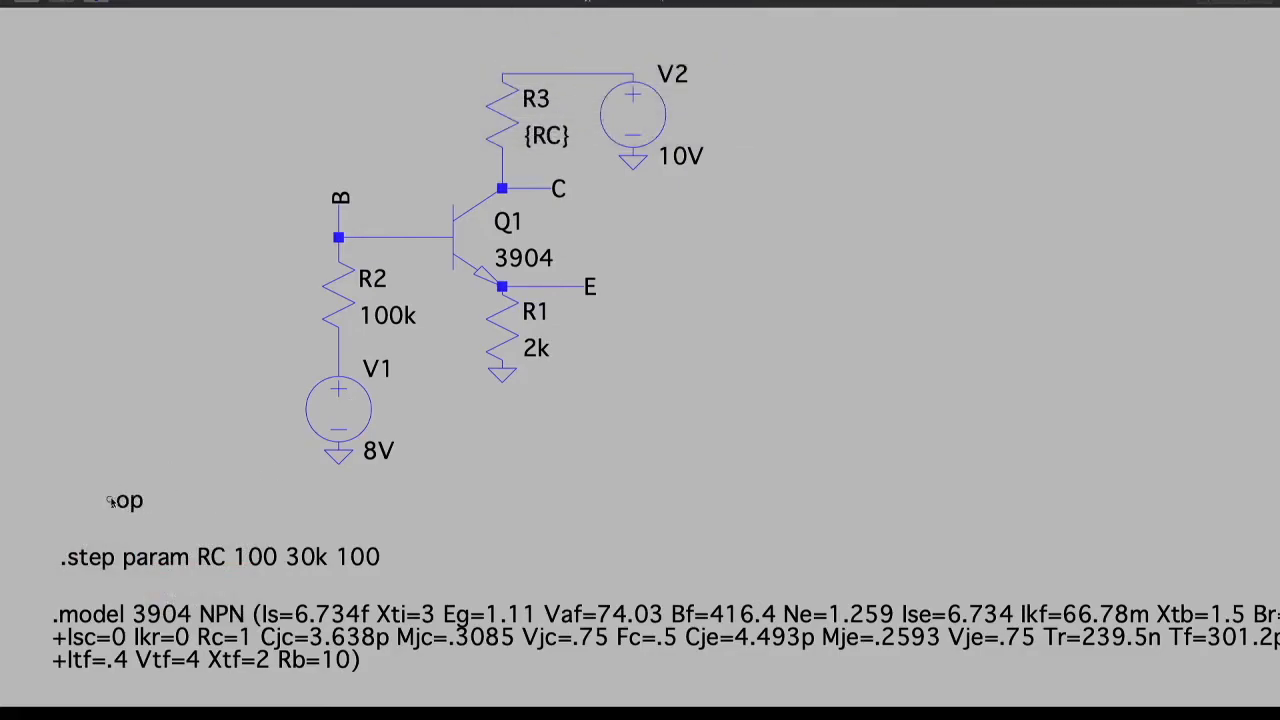
click(17, 2)
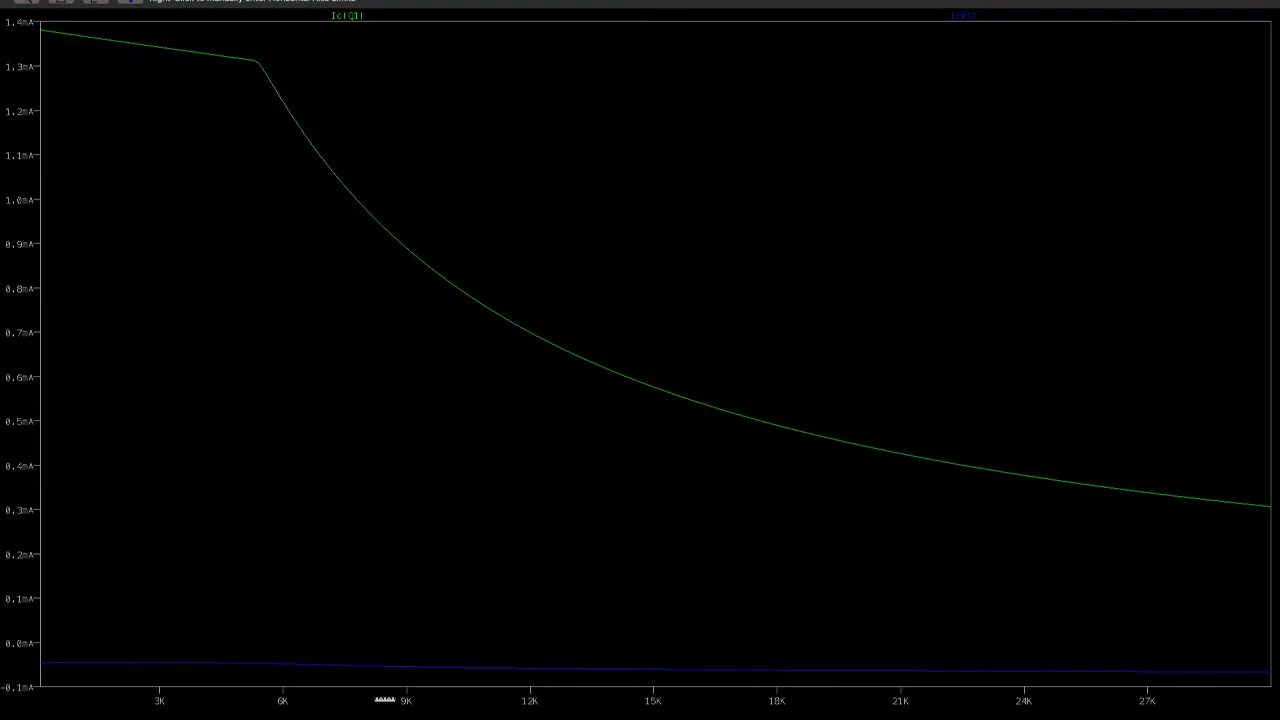
right_click(385, 699)
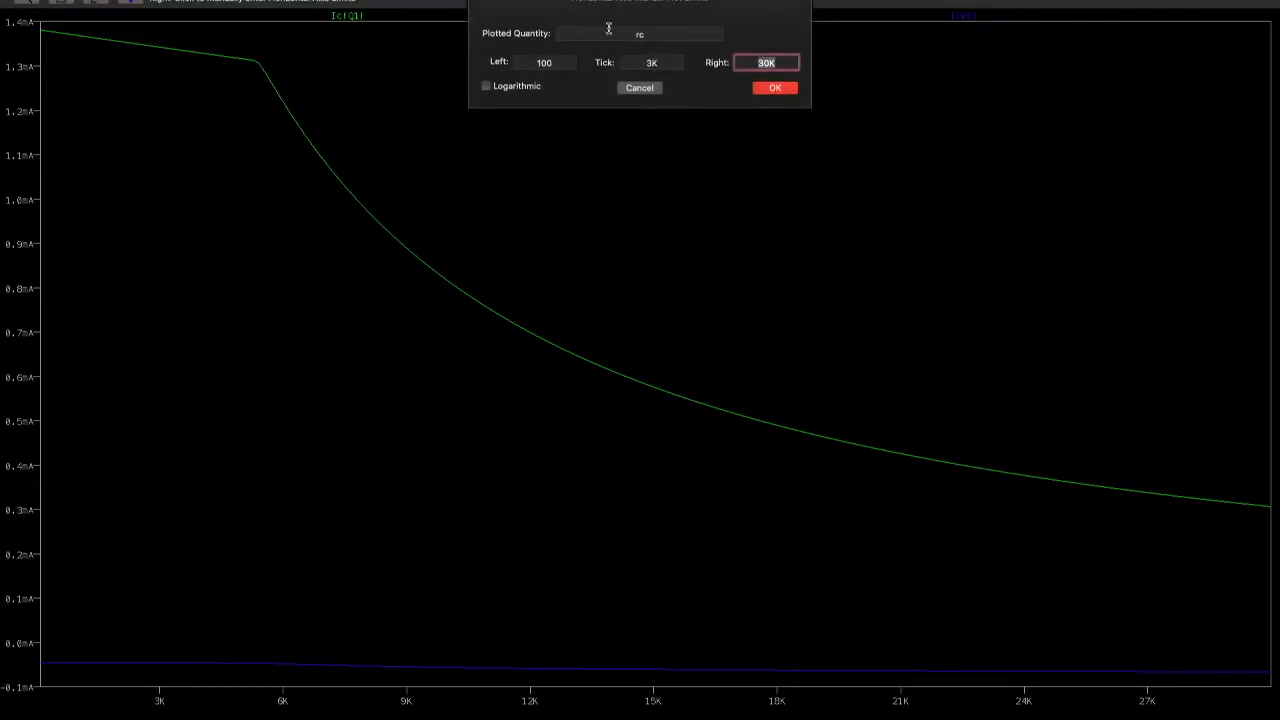
click(771, 87)
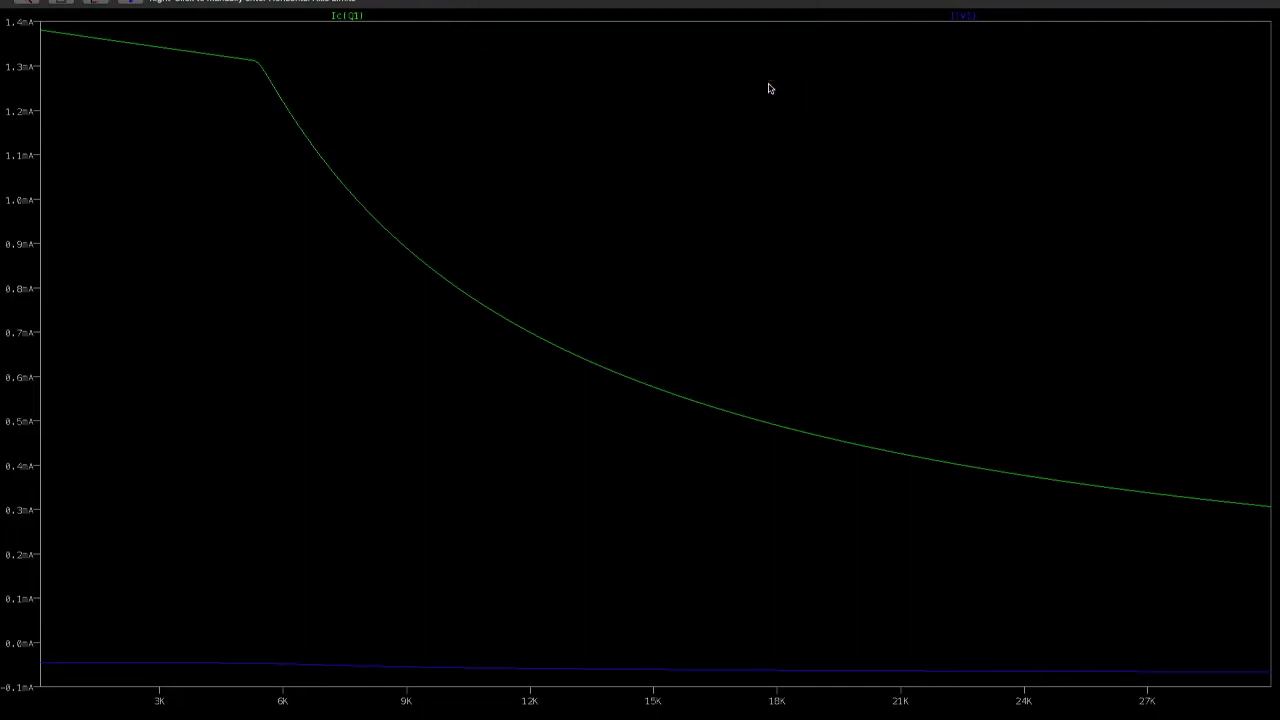
click(15, 263)
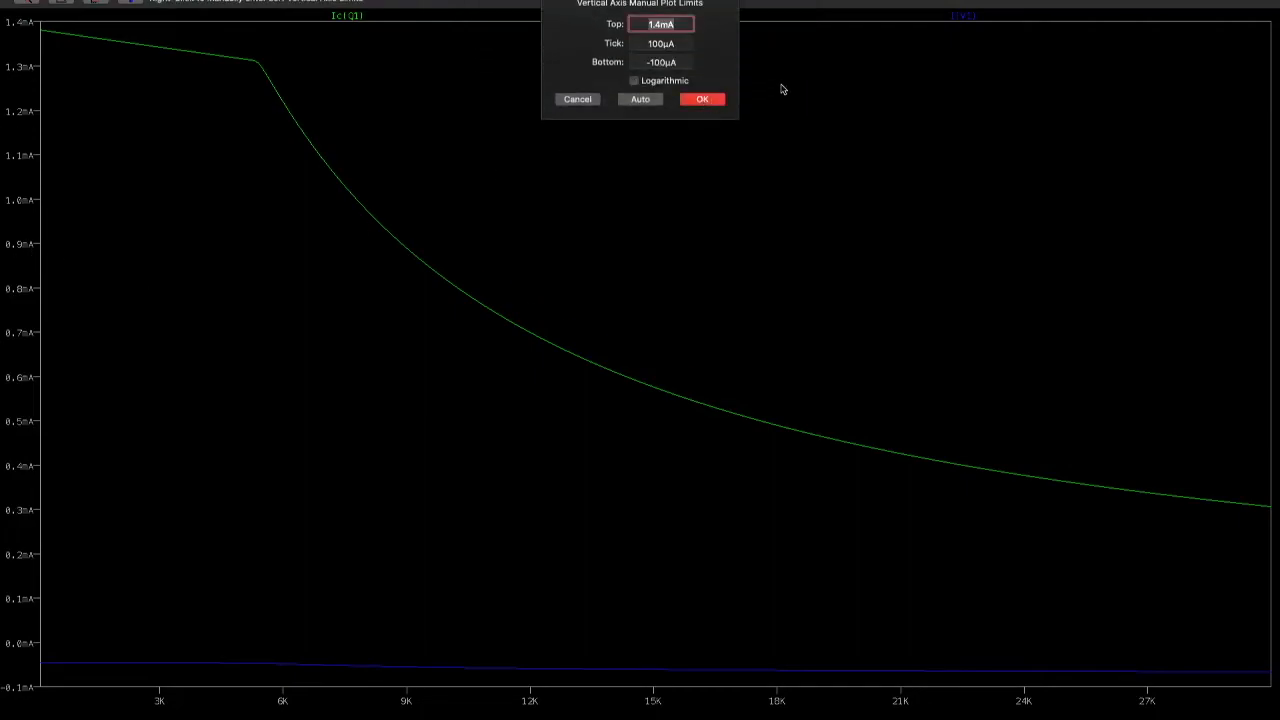
click(578, 100)
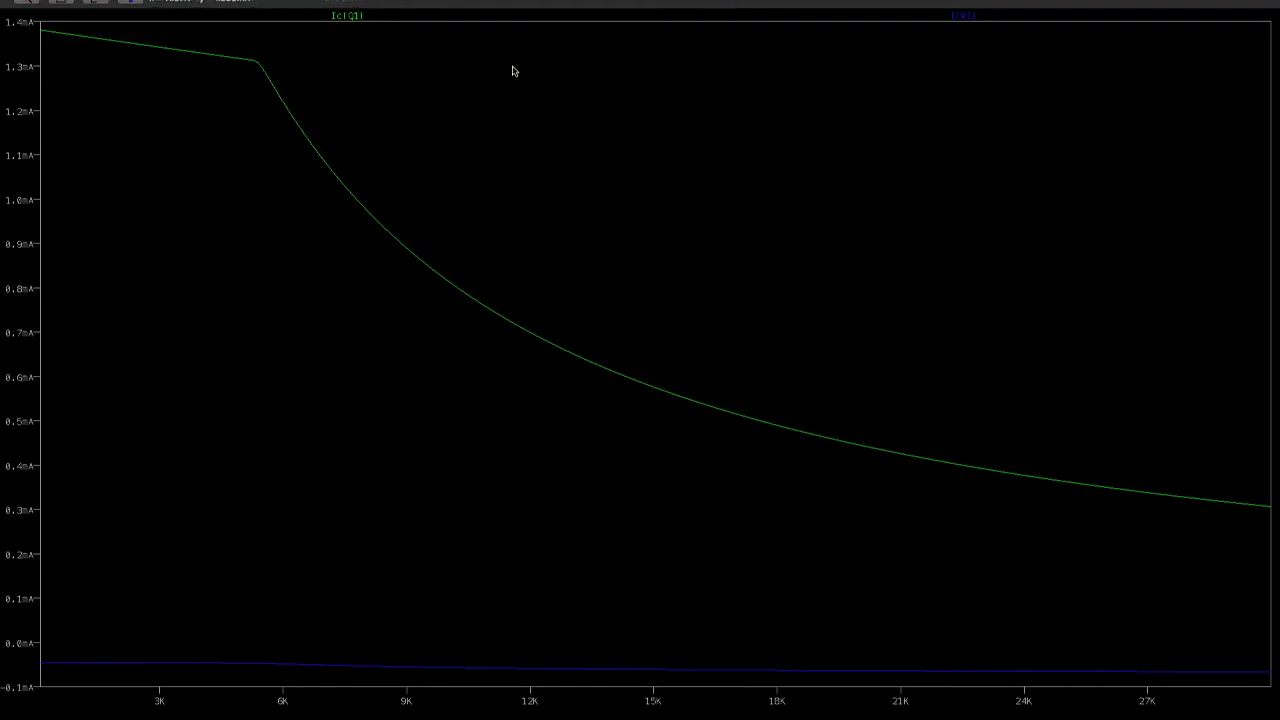
Step: Change the blue trace's expression to V(B) - V(C)
right_click(958, 17)
key(BackSpace)
key(BackSpace)
key(BackSpace)
key(BackSpace)
key(BackSpace)
text(V(B))
key(BackSpace)
text(B)
text( - V(C)
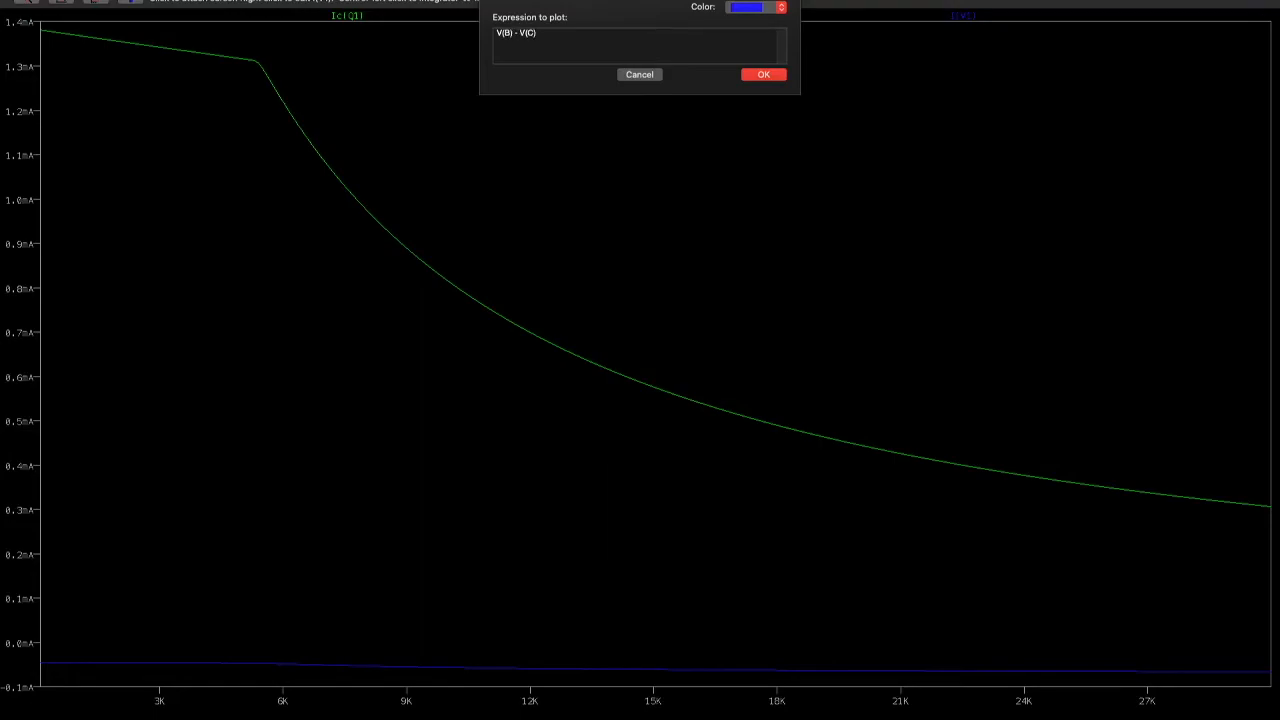
text())
click(765, 75)
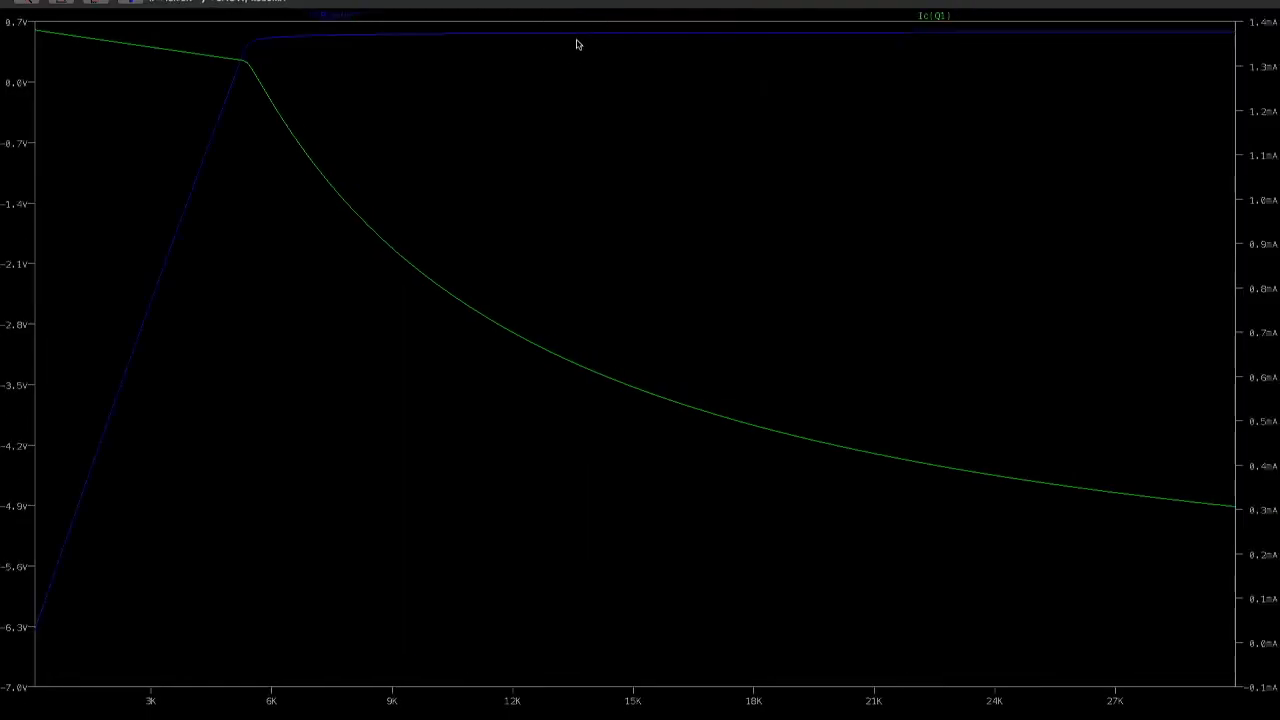
Step: Try to remove the Ic(Q1) trace by clearing its plotted expression
right_click(937, 15)
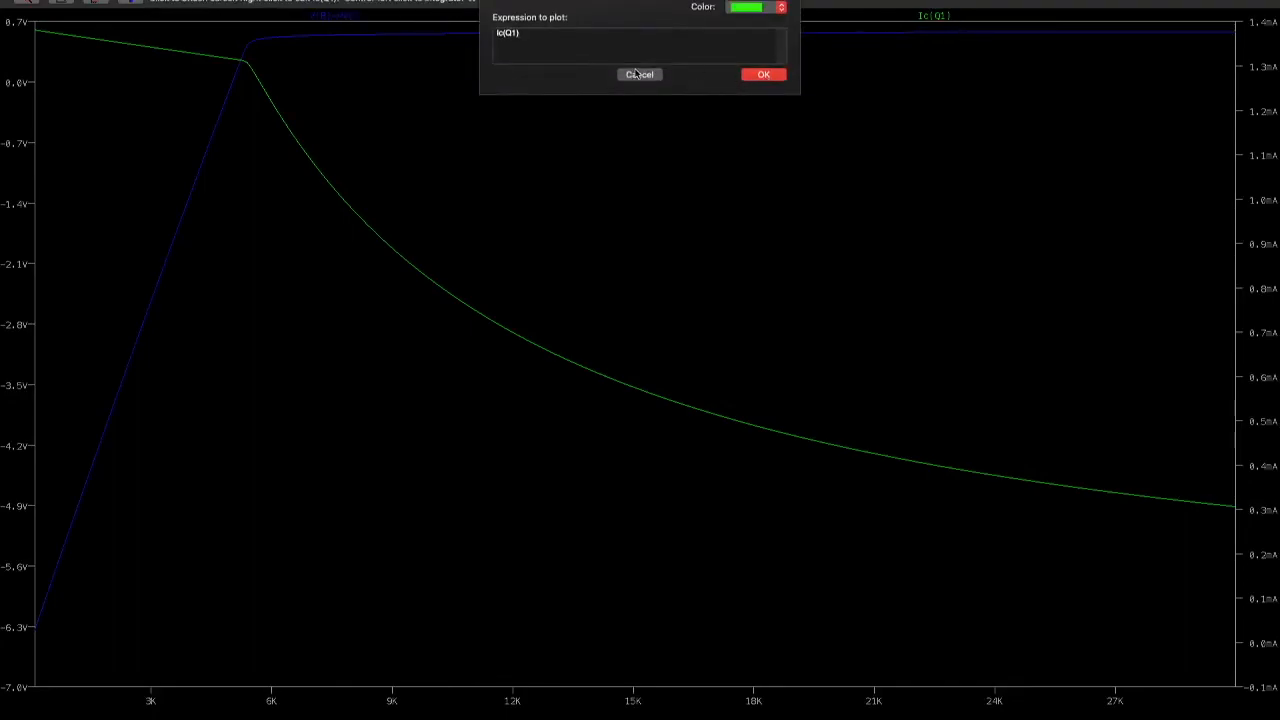
key(BackSpace)
key(BackSpace)
key(BackSpace)
key(BackSpace)
key(BackSpace)
key(BackSpace)
key(Return)
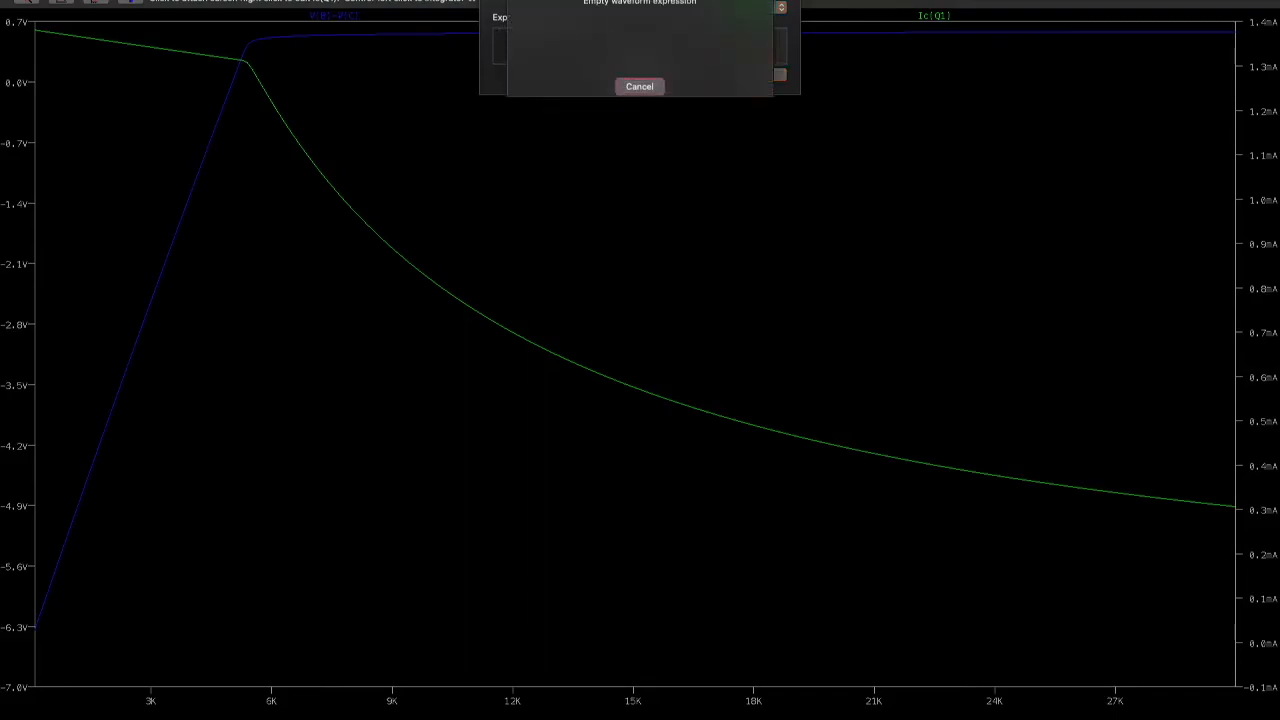
click(637, 92)
click(639, 75)
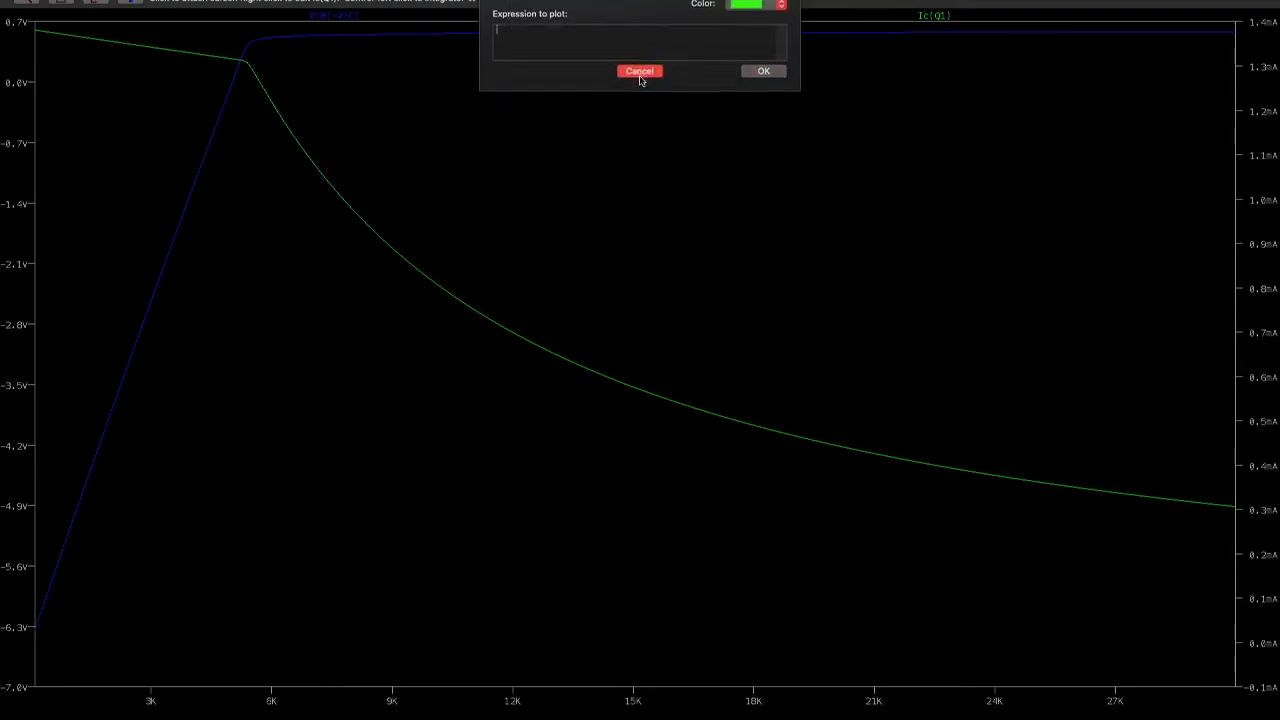
Step: Delete the Ic(Q1) trace from the plot
right_click(868, 22)
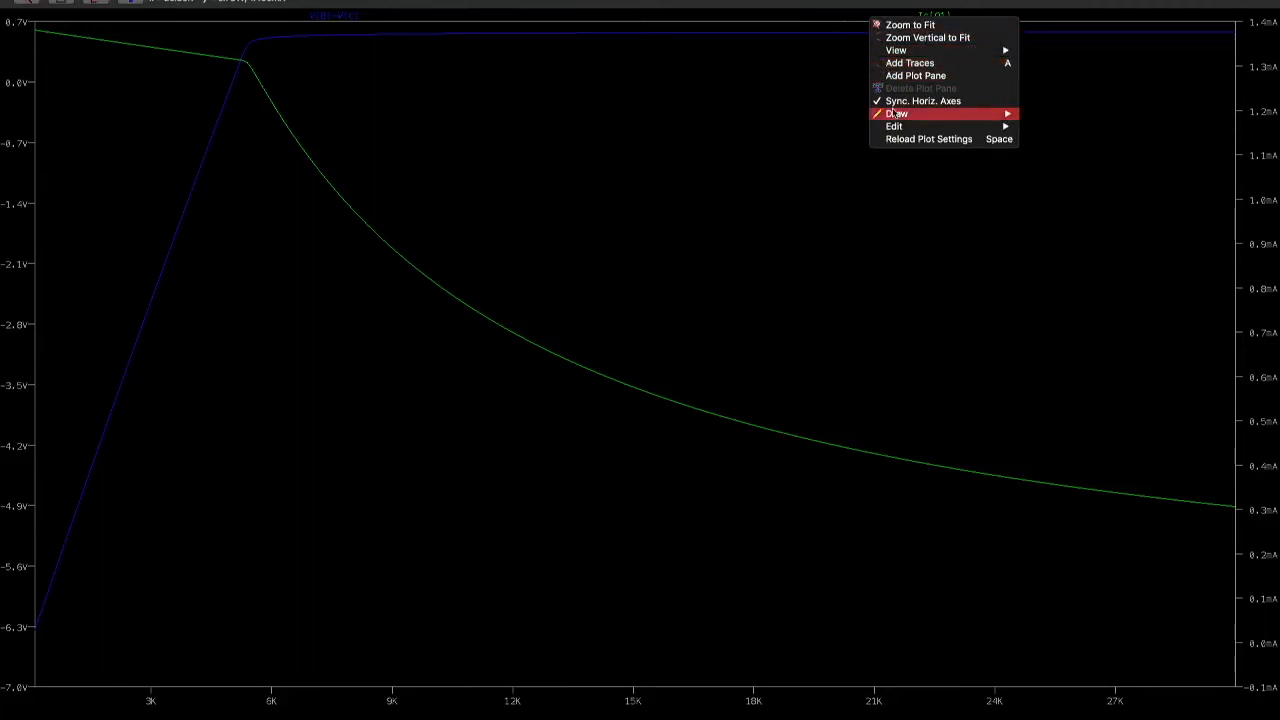
mouse_move(895, 128)
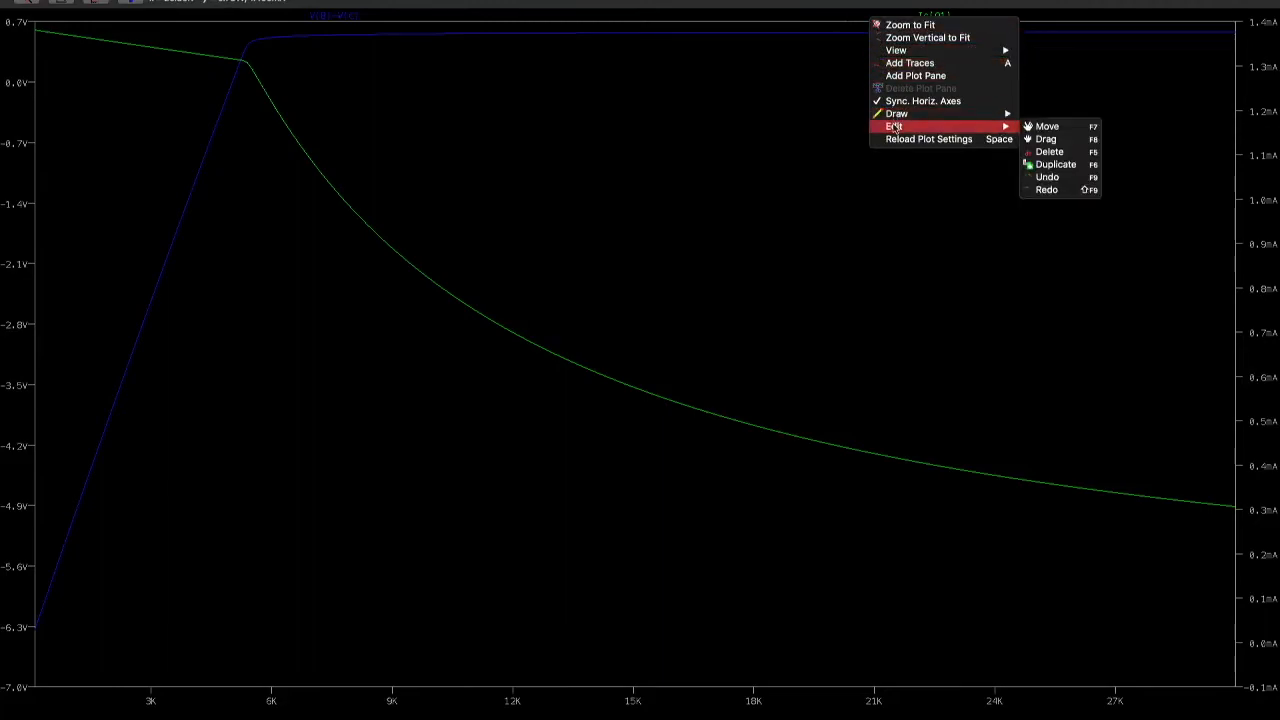
click(1049, 151)
click(932, 20)
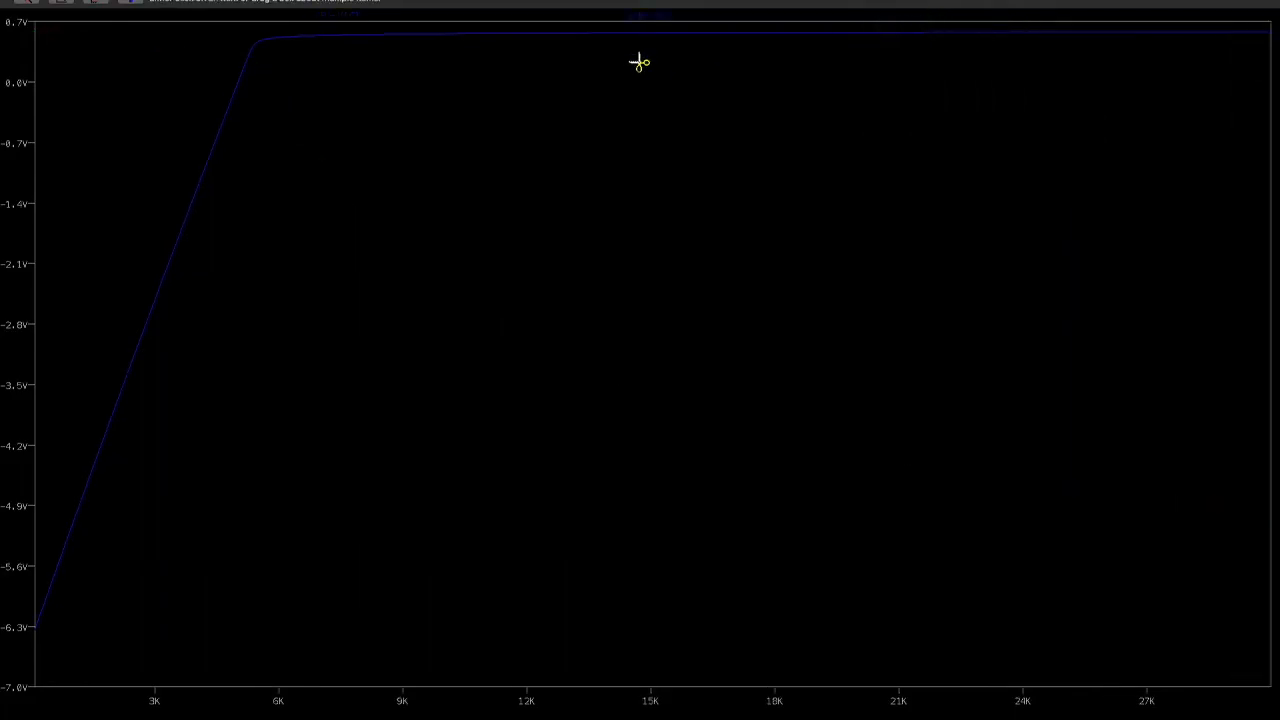
key(Escape)
Step: Add the expression V(B)-V(E) as a new trace in the plot
right_click(720, 21)
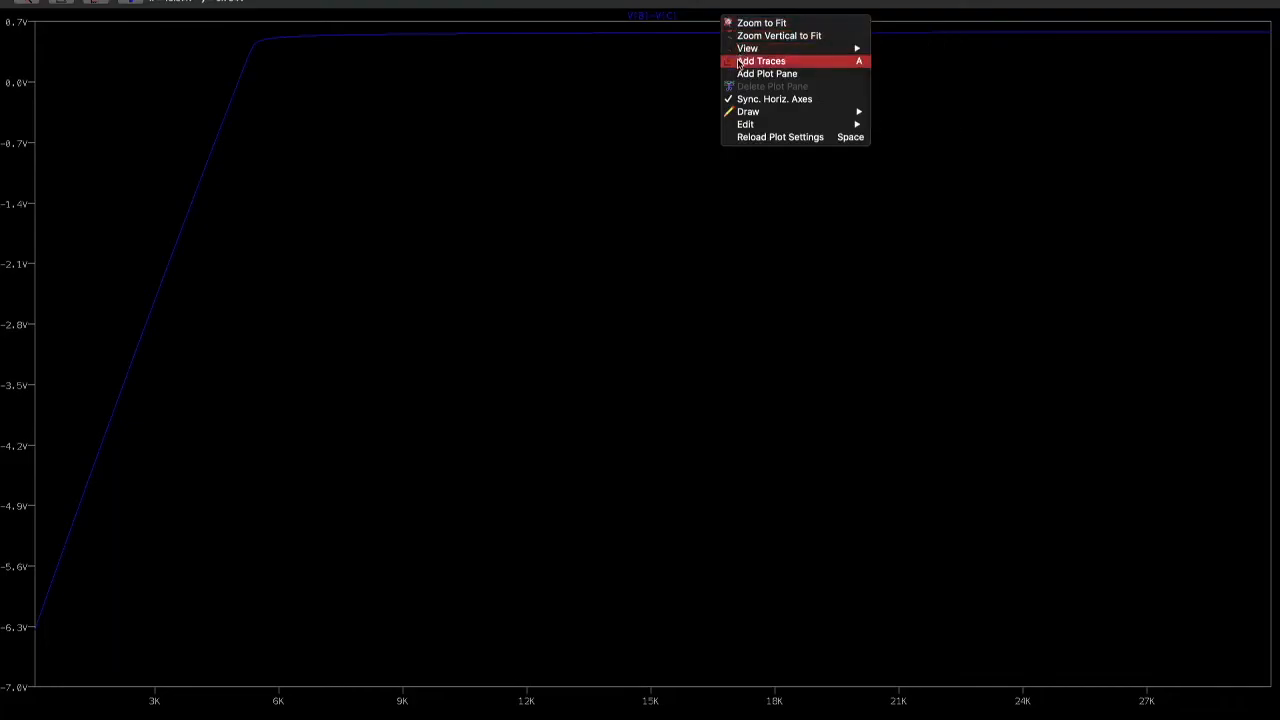
click(745, 61)
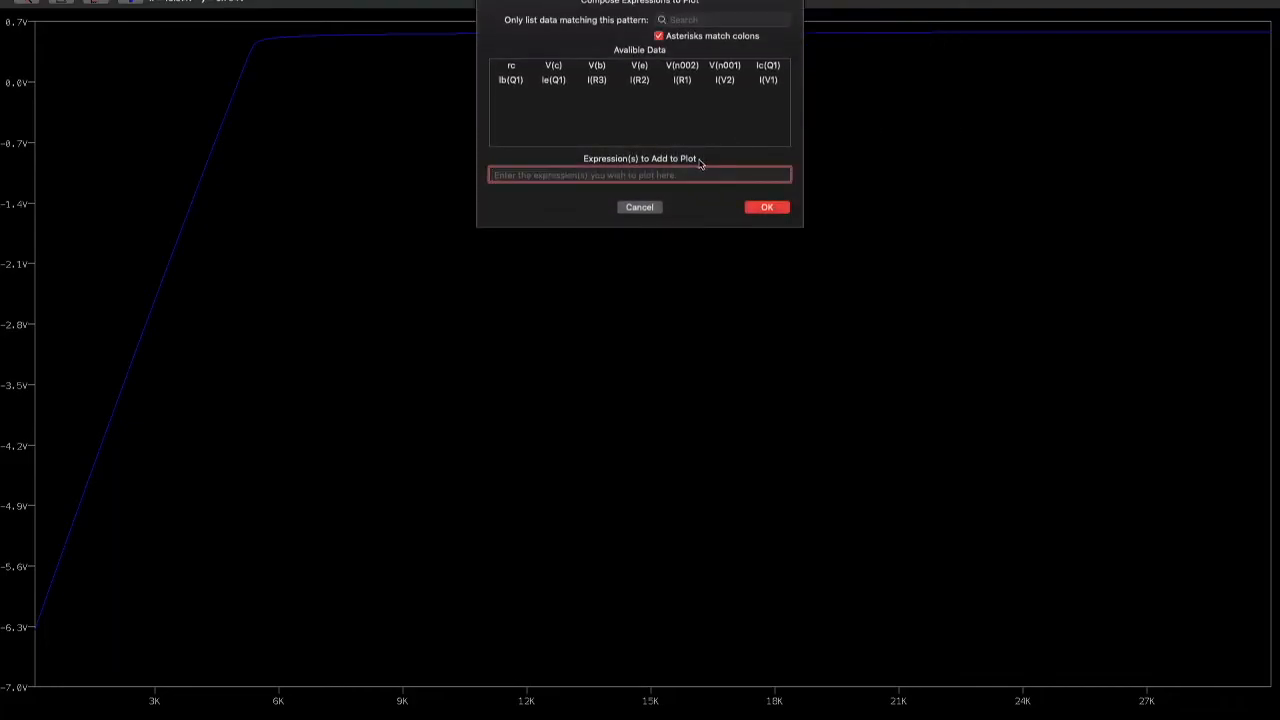
text(V(B)
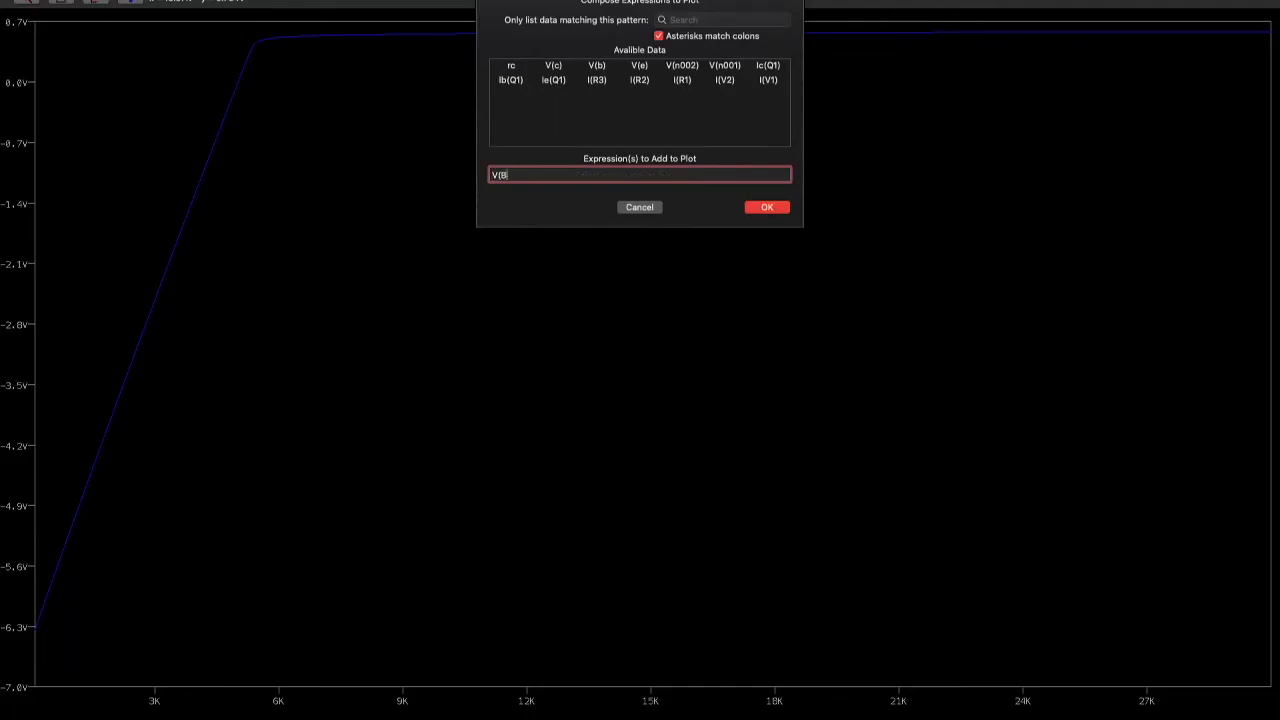
text()-V(E))
key(Return)
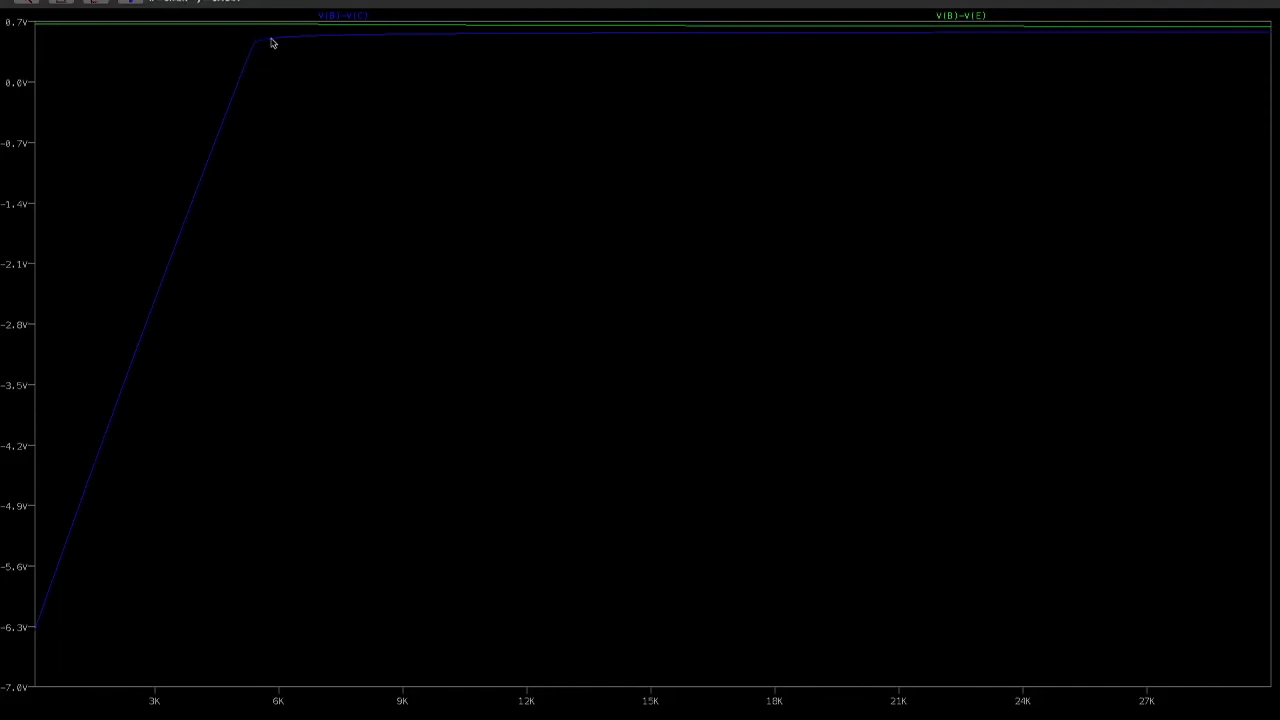
Step: Attach a cursor to the V(B)-V(C) trace and place it at the curve's knee, at about 5.3K
right_click(335, 12)
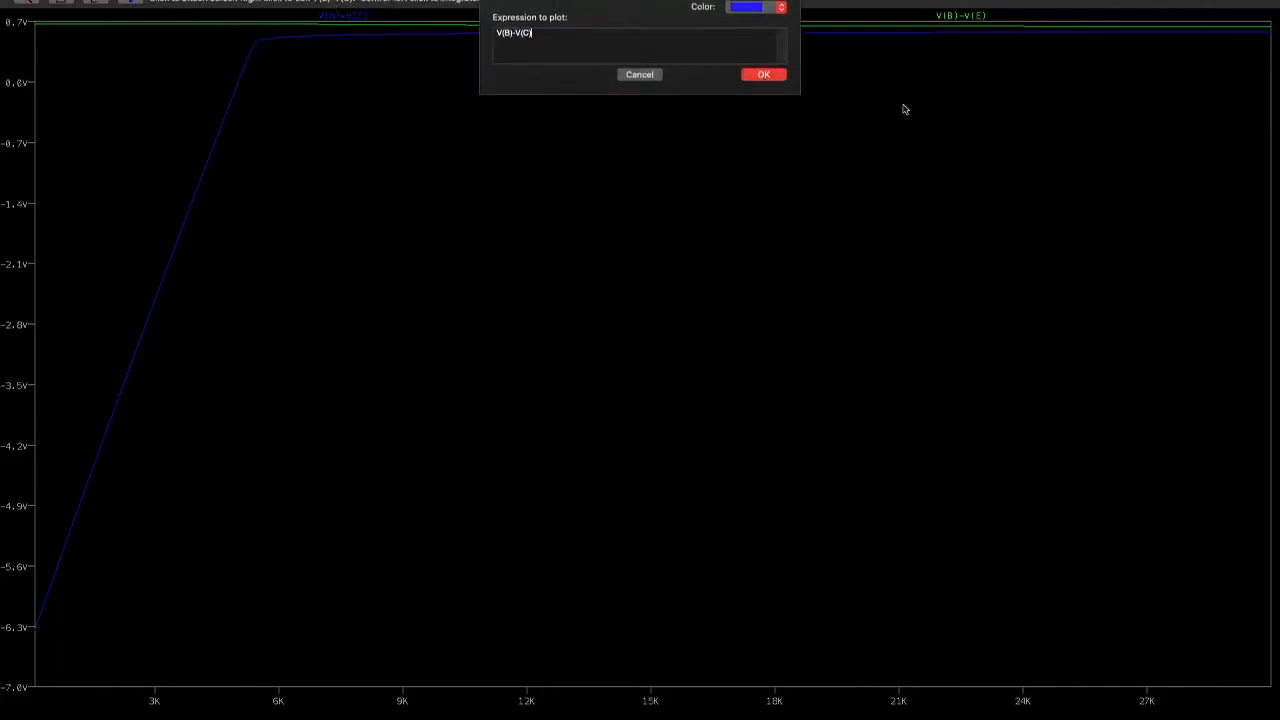
click(645, 77)
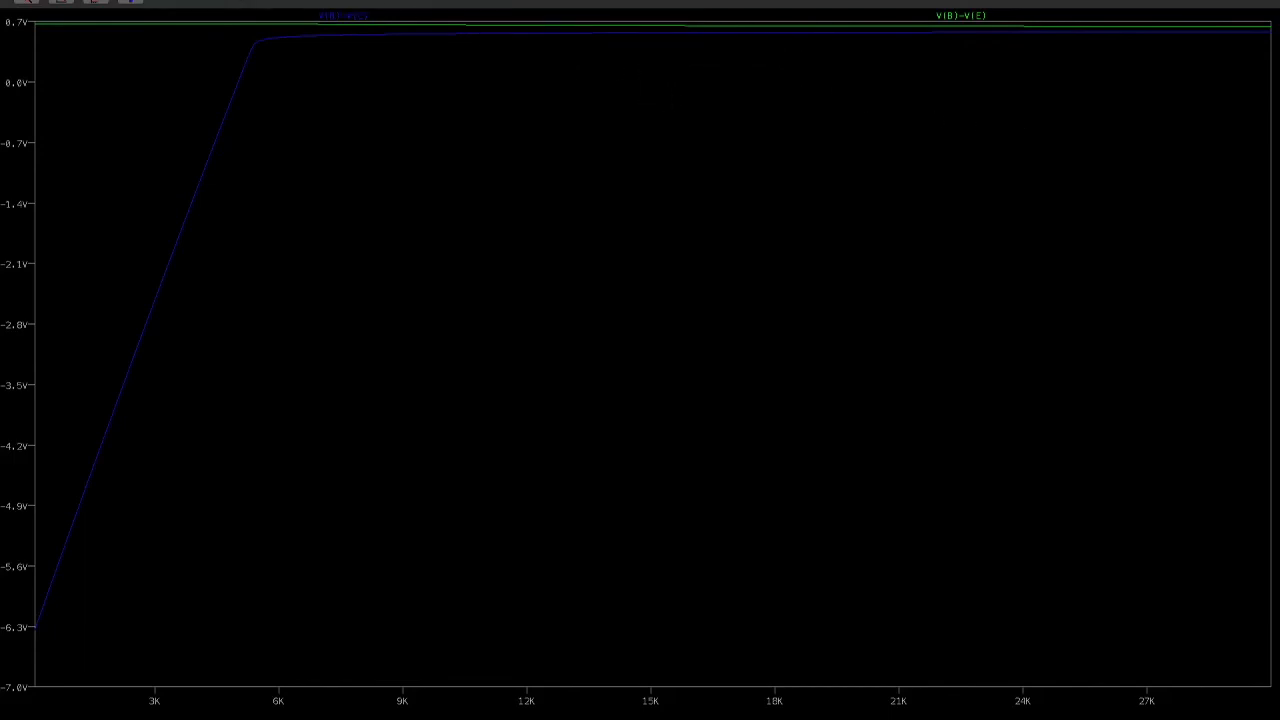
click(324, 14)
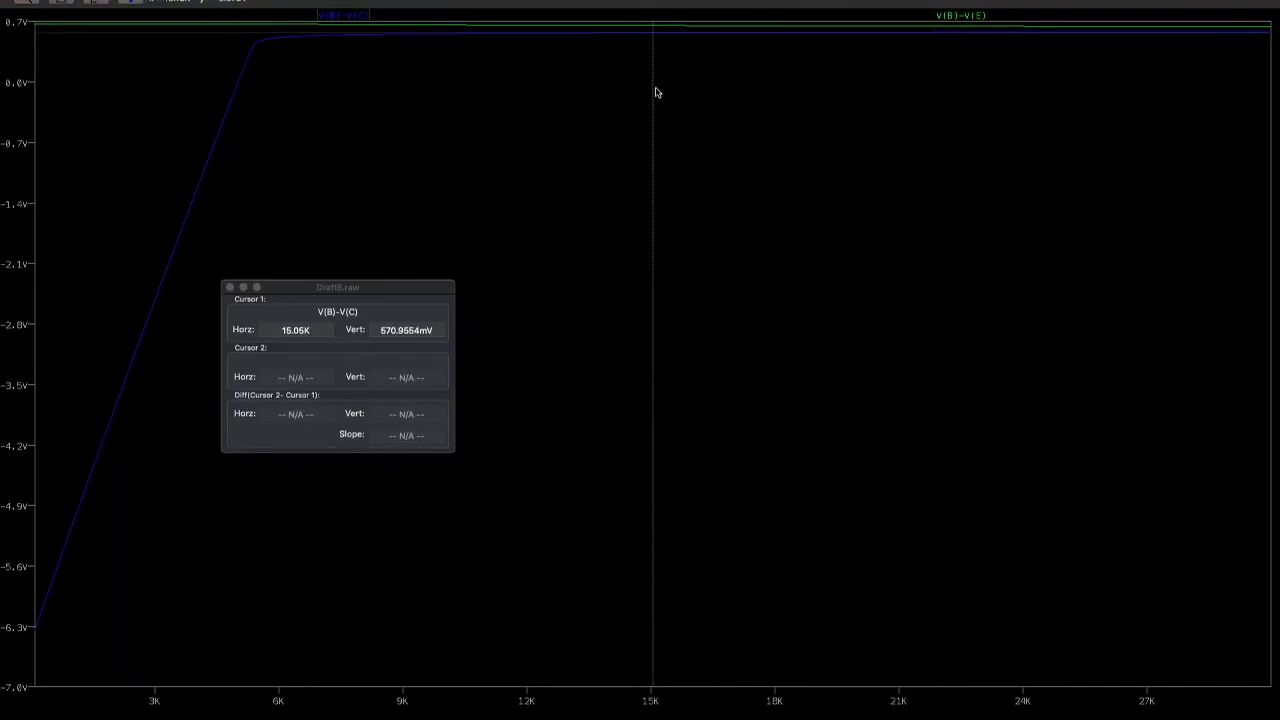
drag(654, 90, 252, 68)
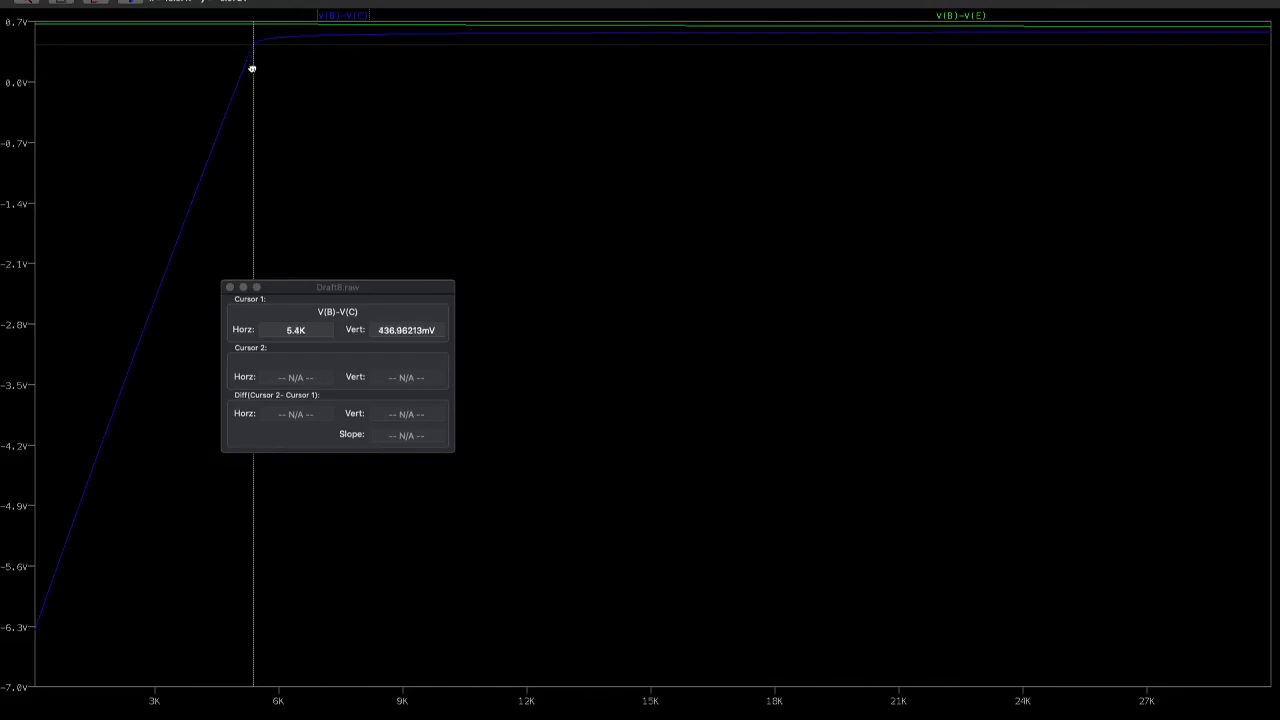
drag(252, 68, 251, 68)
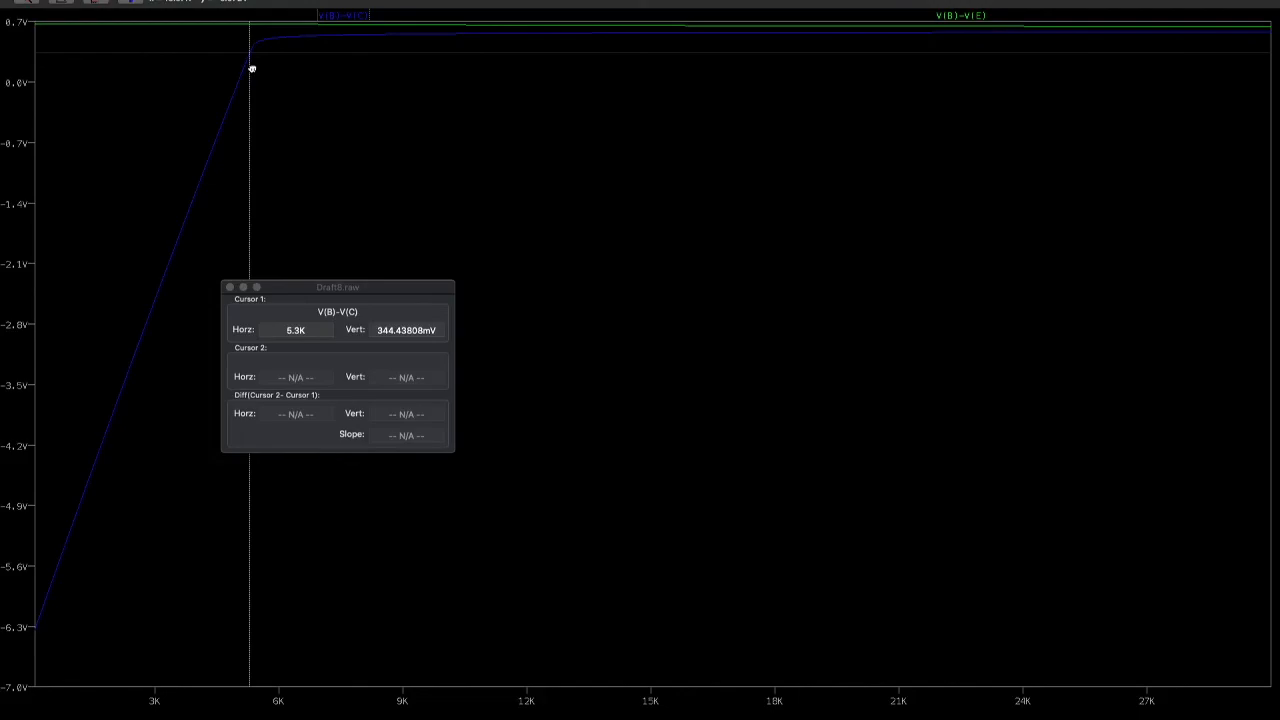
Step: Step the cursor back and forth along V(B)-V(C) between about 4.9K and 5.7K to examine the voltage around the knee
key(Left)
key(Left)
key(Left)
key(Left)
key(Left)
key(Right)
key(Right)
key(Right)
key(Right)
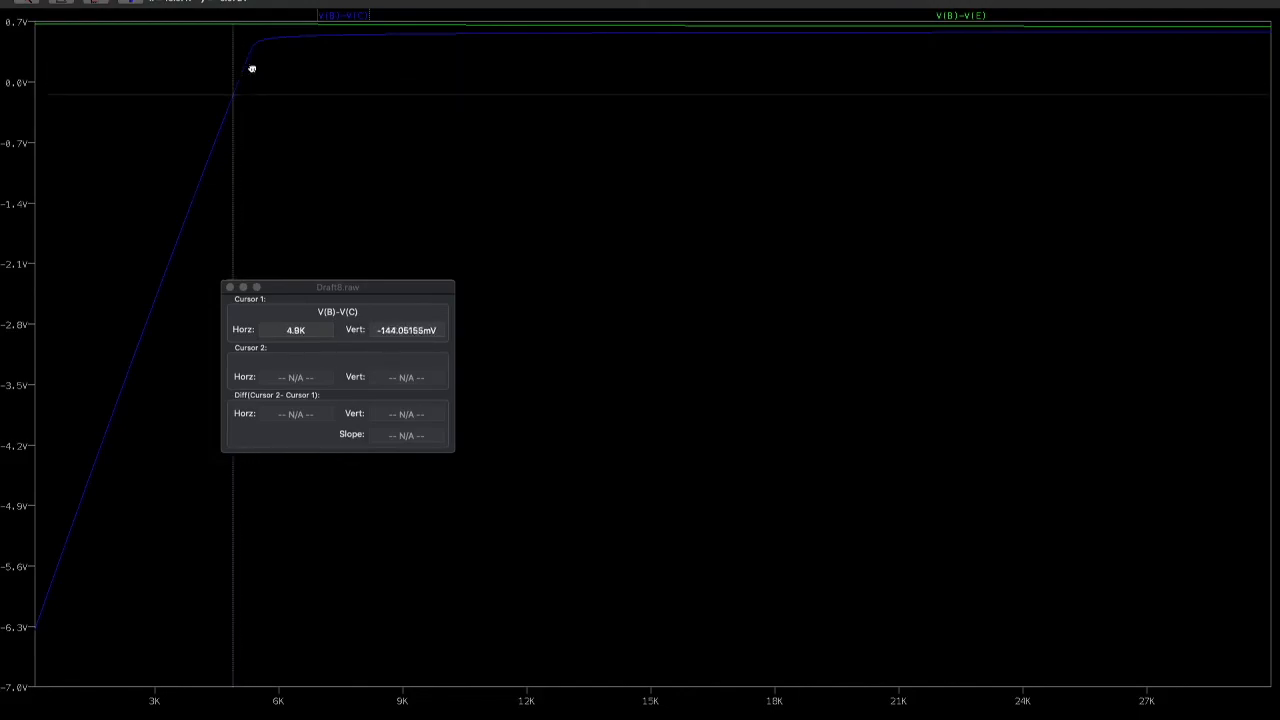
key(Right)
key(Right)
key(Right)
key(Right)
key(Right)
key(Right)
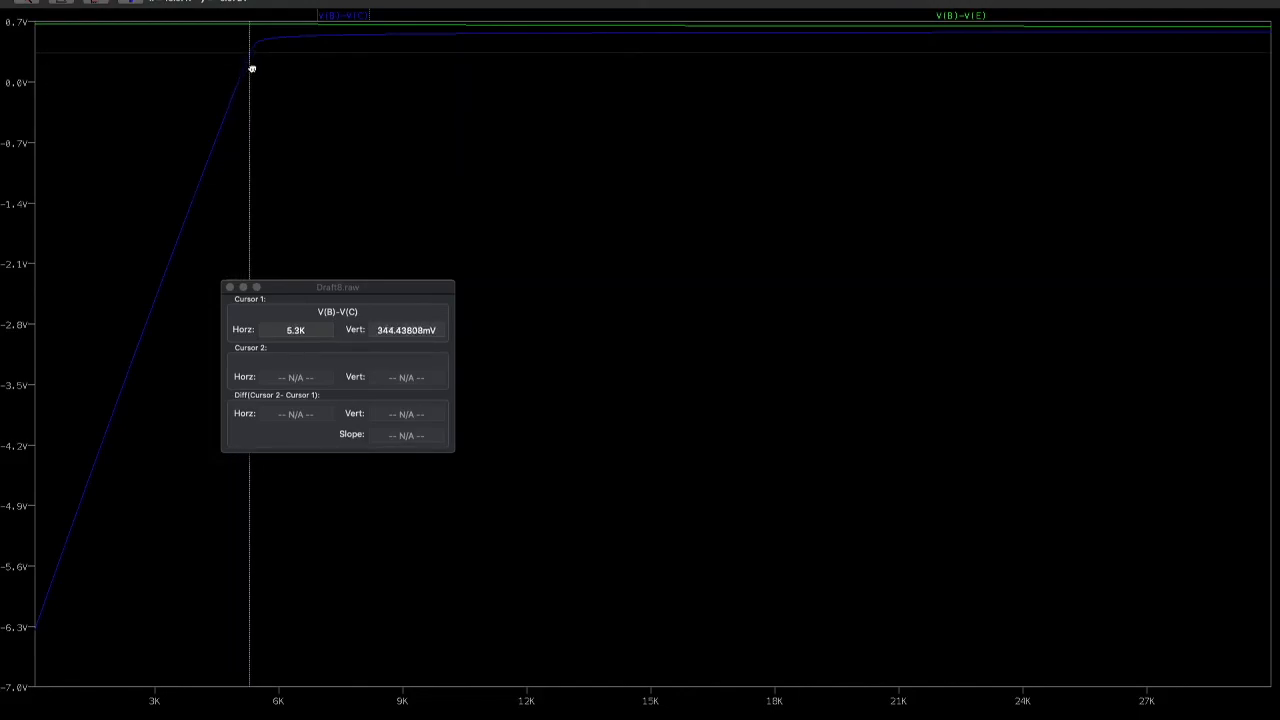
key(Left)
key(Left)
key(Left)
key(Left)
key(Left)
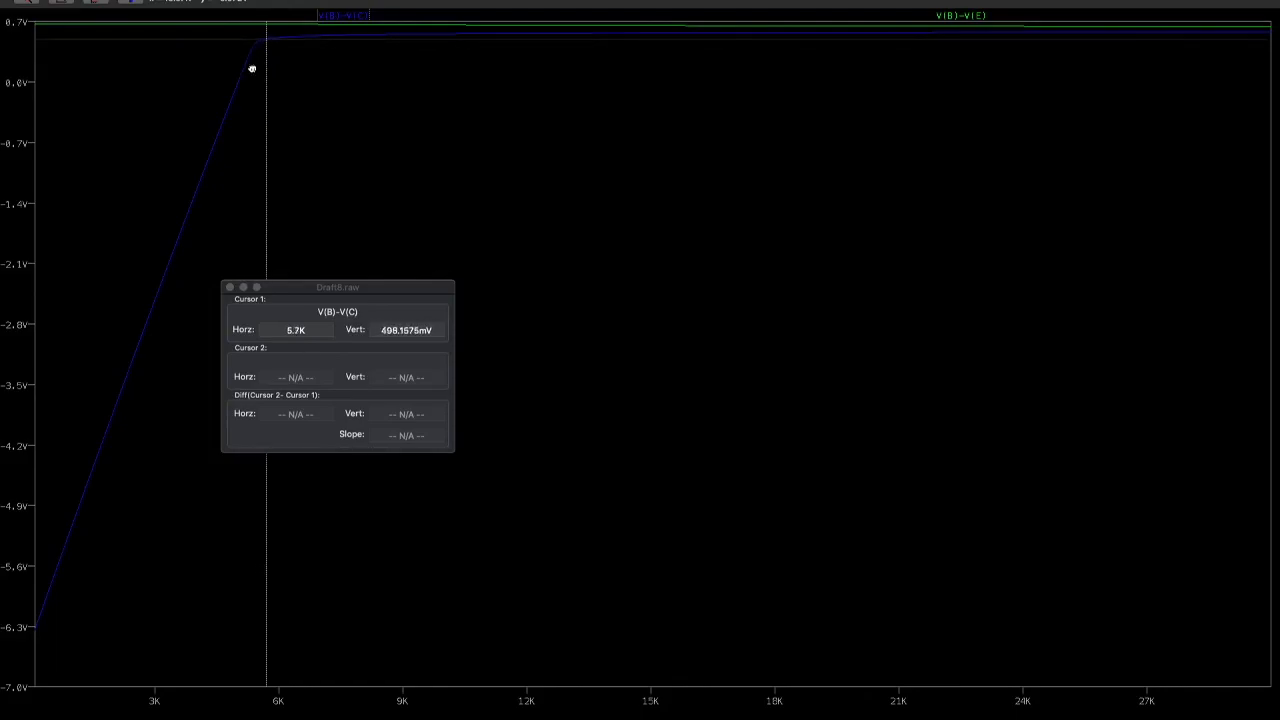
key(Left)
key(Left)
key(Right)
key(Right)
key(Left)
key(Left)
key(Left)
key(Left)
key(Left)
key(Left)
key(Left)
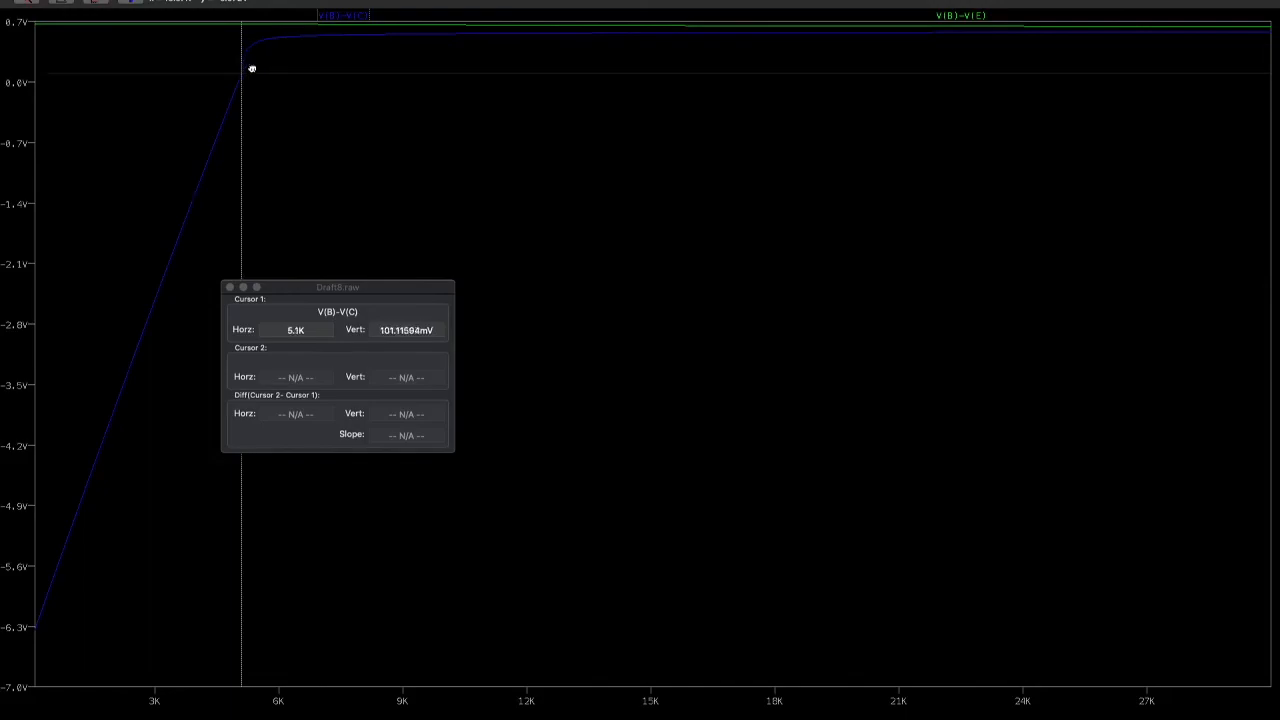
key(Right)
key(Right)
key(Right)
key(Right)
key(Right)
key(Right)
key(Right)
key(Right)
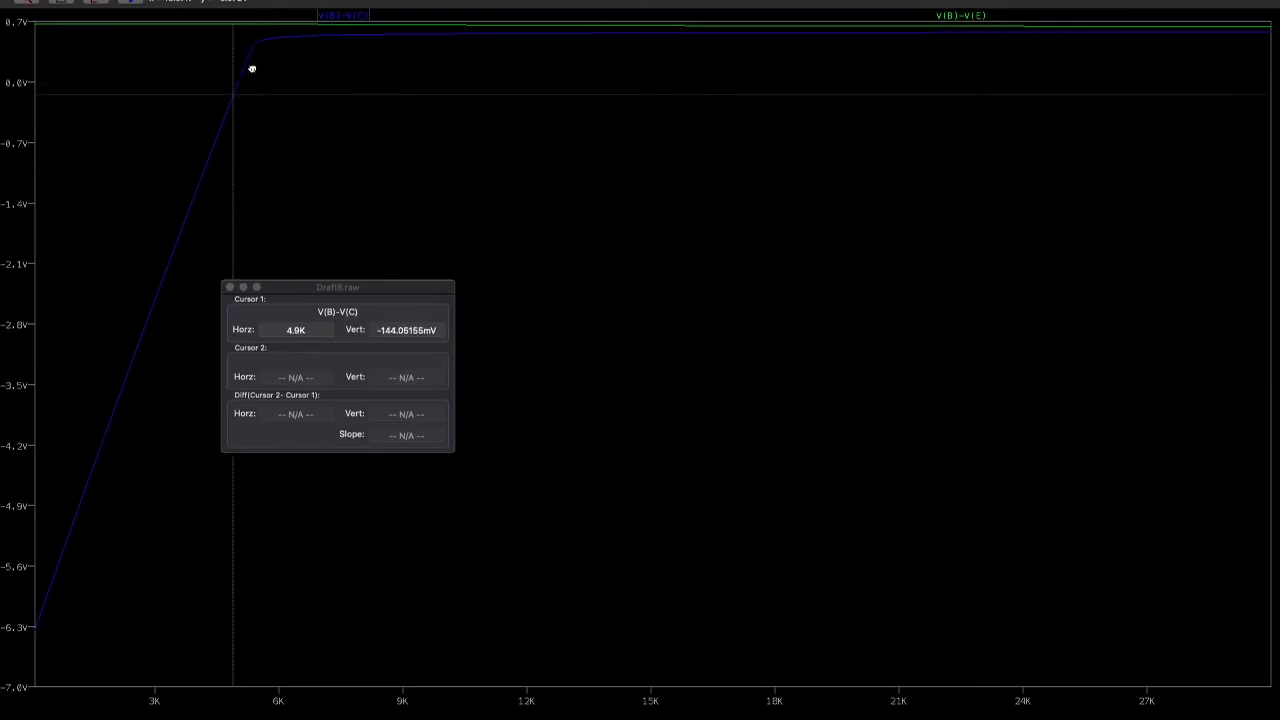
key(Left)
key(Left)
key(Right)
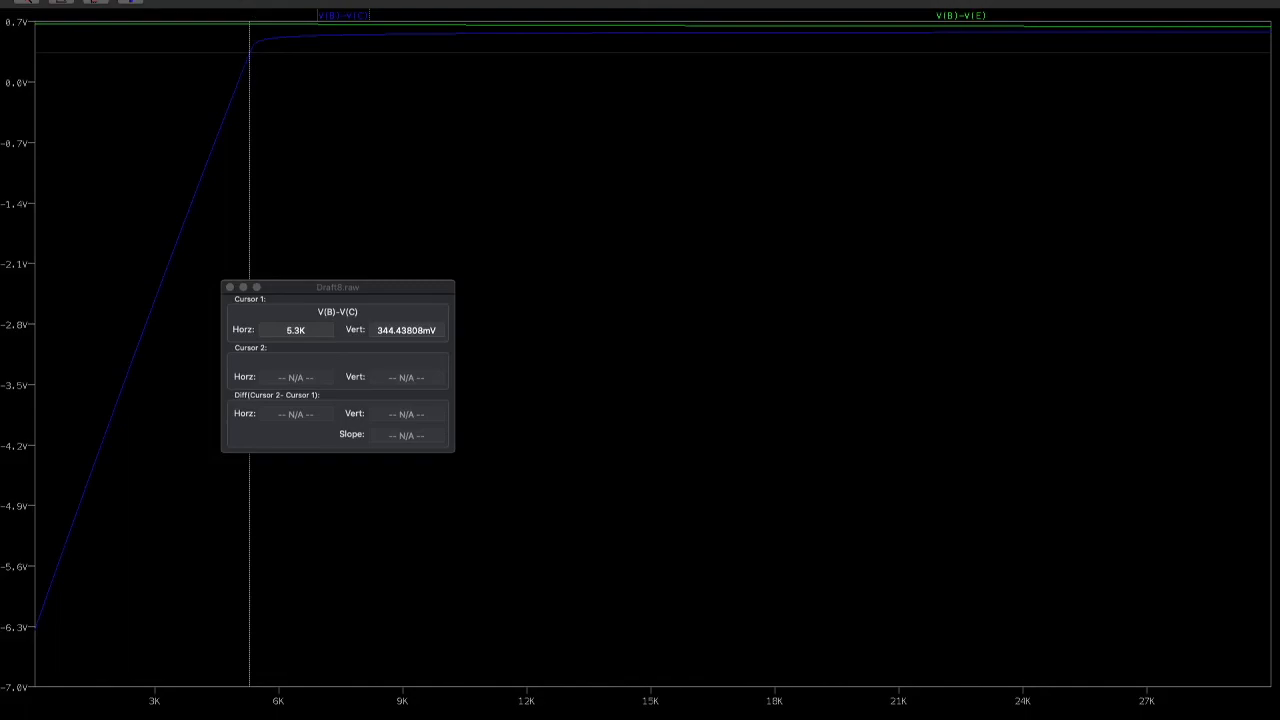
Step: Switch from the plot window back to the Draft8.asc schematic
mouse_move(928, 1)
key(ctrl+Up)
click(928, 1)
key(ctrl+Up)
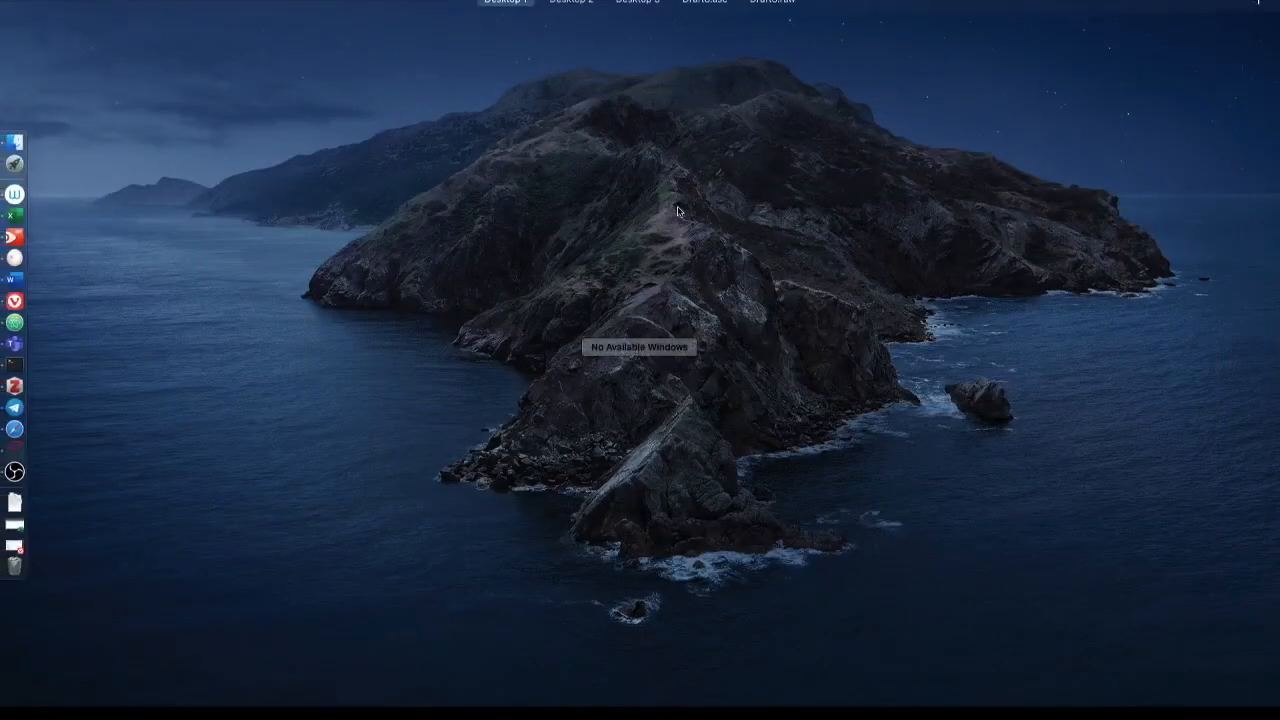
mouse_move(766, 14)
click(766, 45)
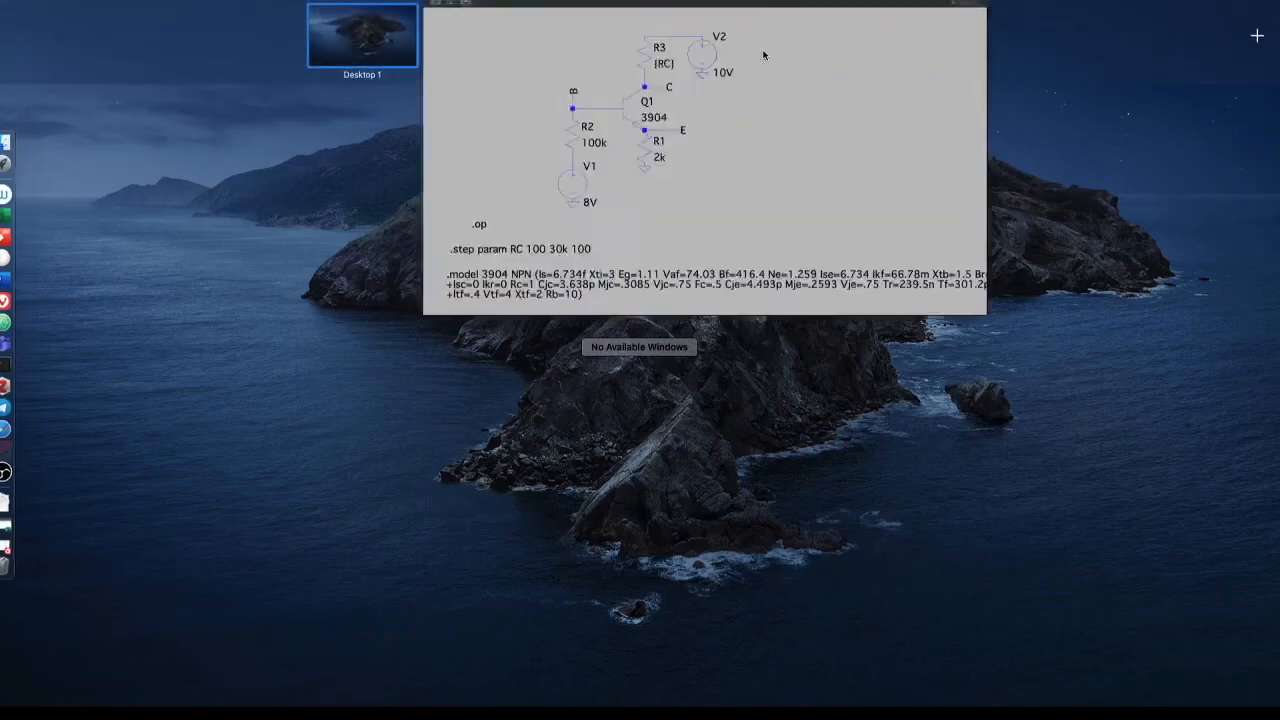